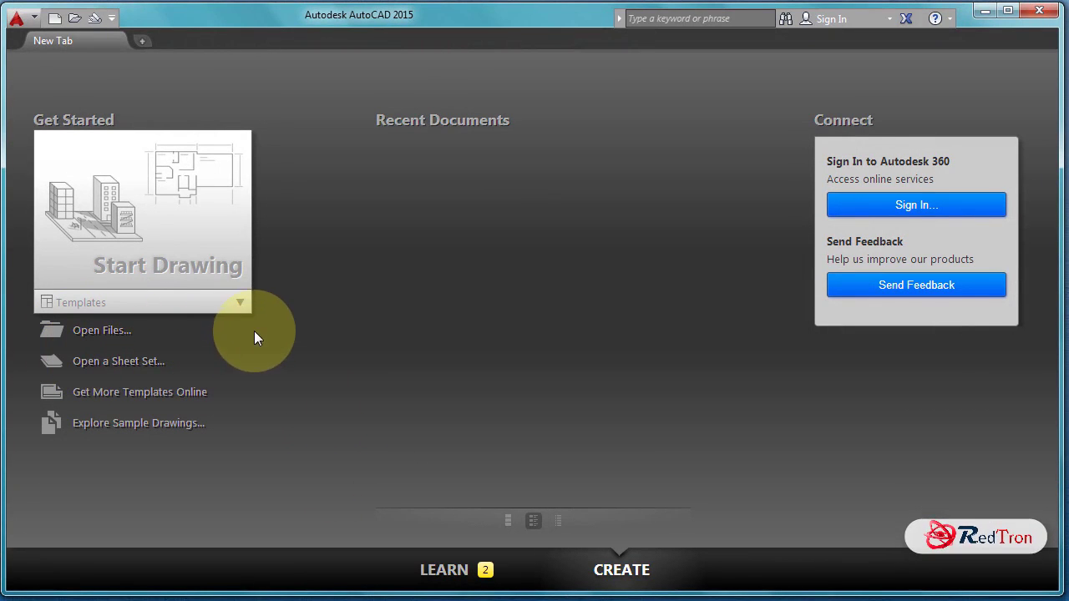
Start a new drawing from one of the available templates.
click(239, 304)
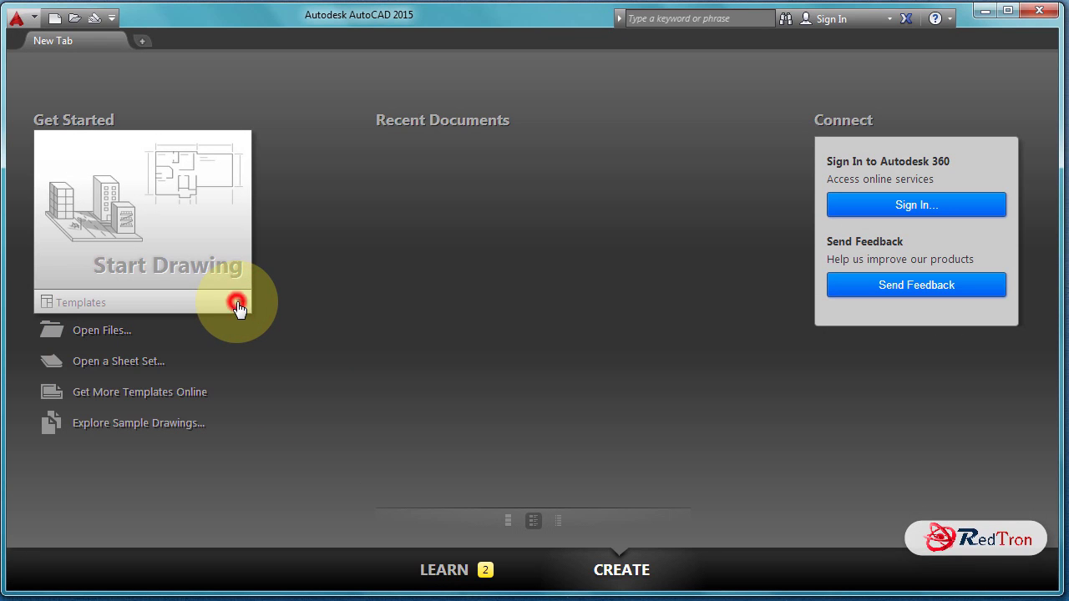
click(239, 304)
click(87, 368)
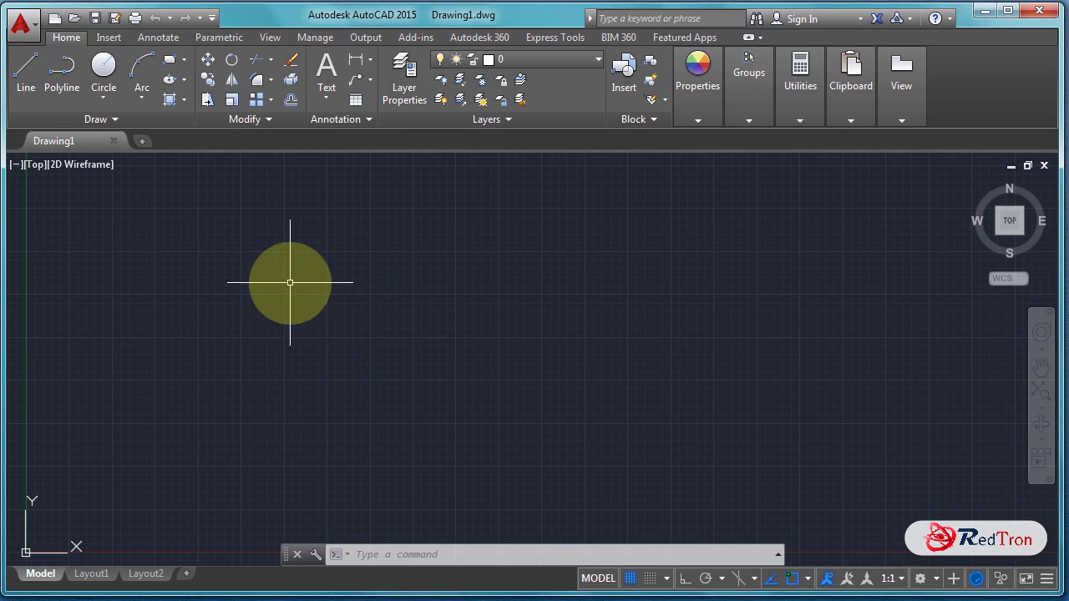
Set the crosshair size to 82 in the display options and apply the change.
click(34, 32)
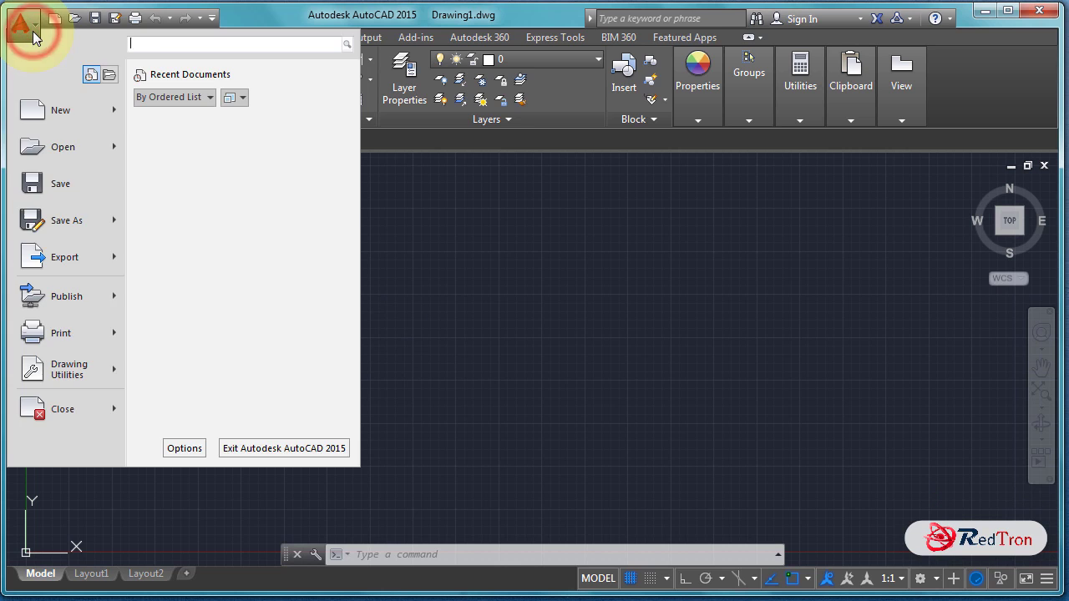
click(183, 449)
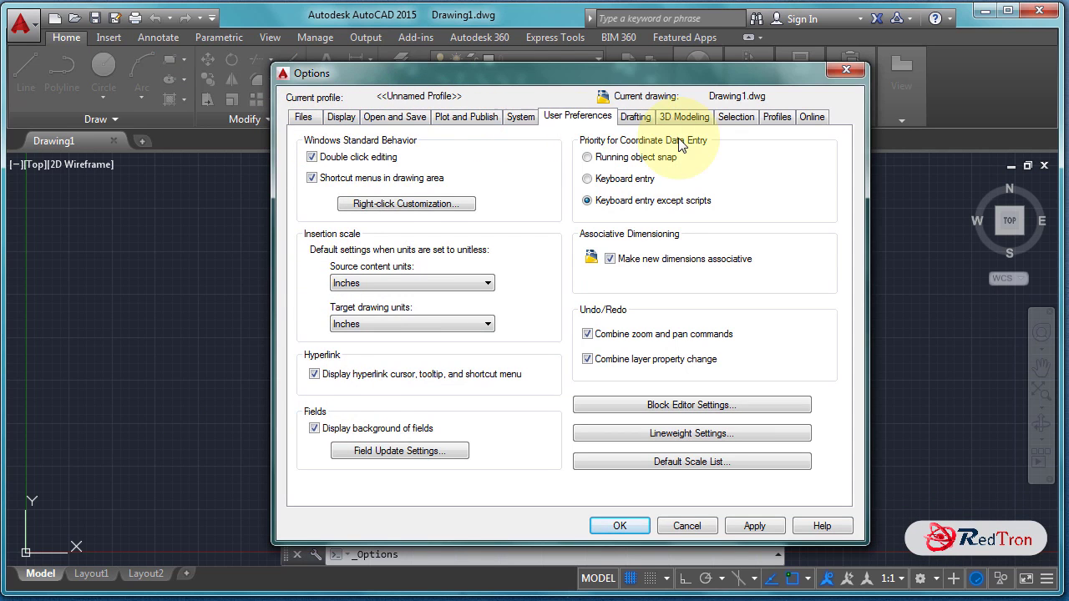
click(304, 117)
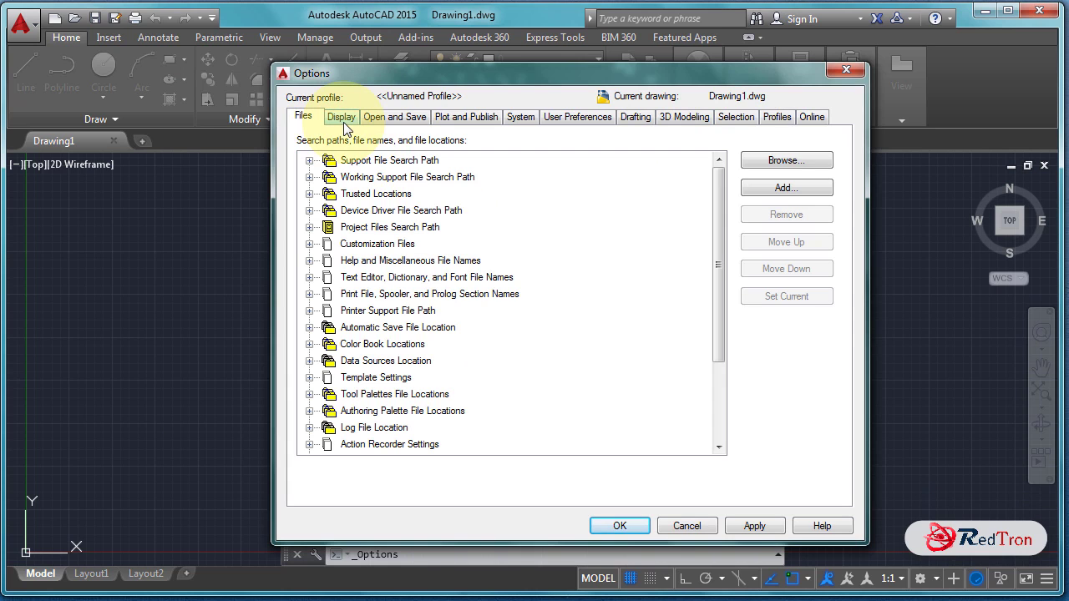
click(343, 121)
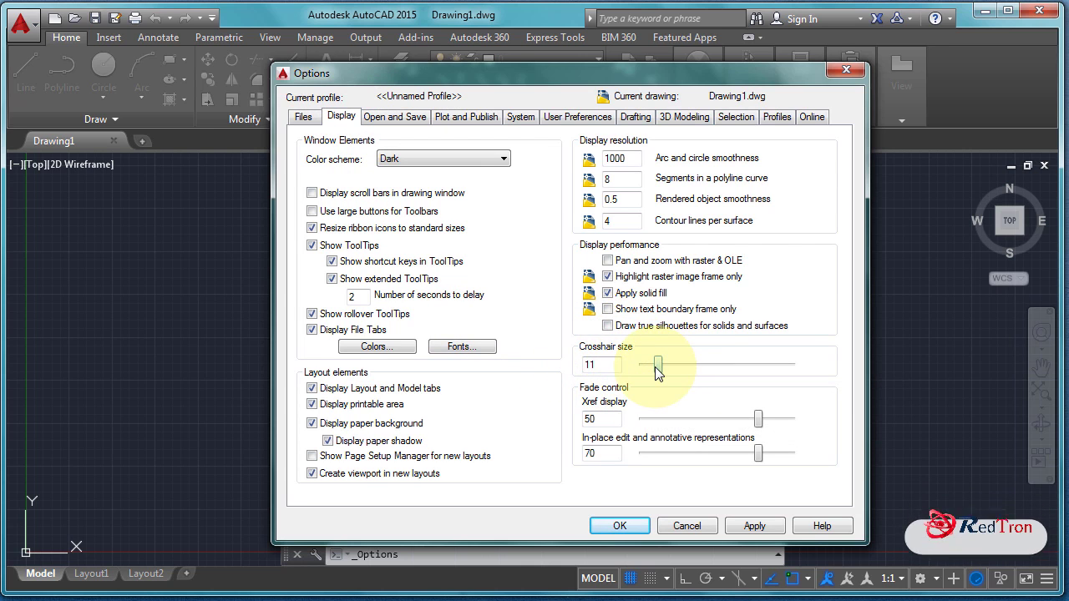
drag(662, 371, 700, 371)
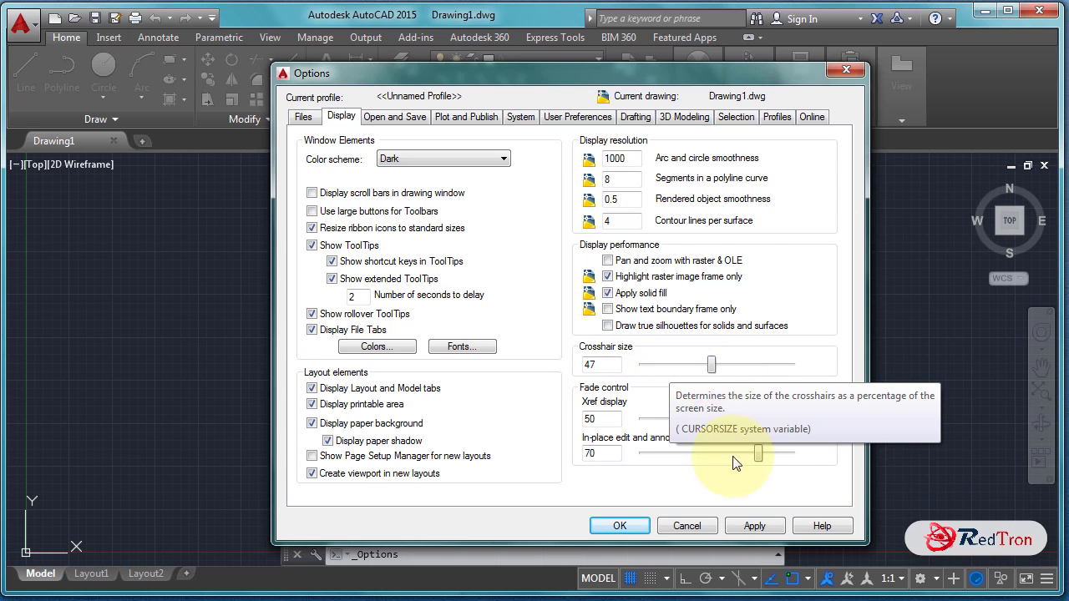
drag(711, 365, 765, 371)
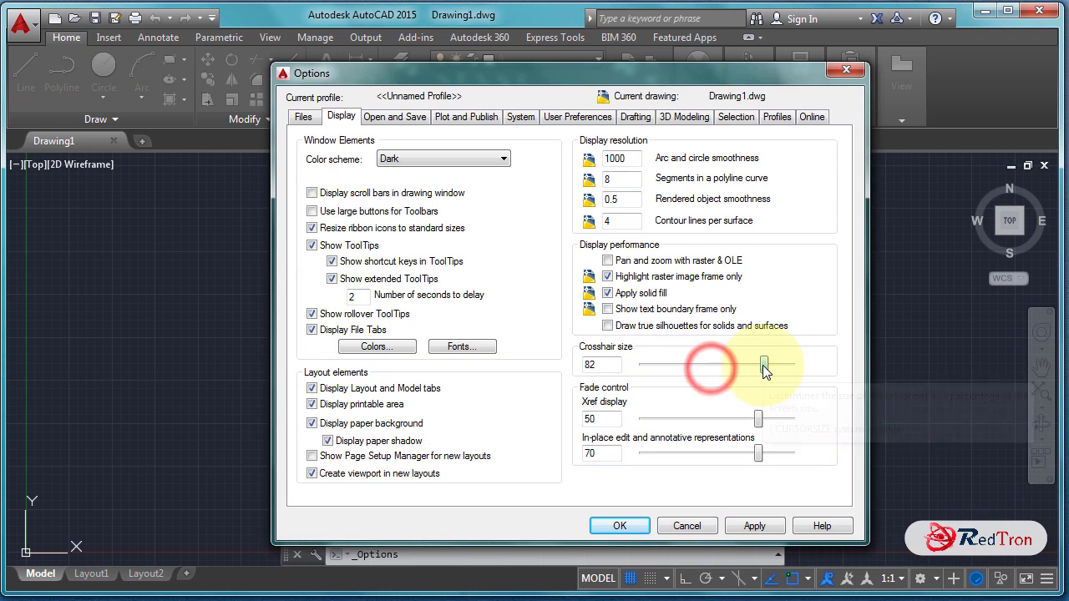
click(754, 528)
click(620, 528)
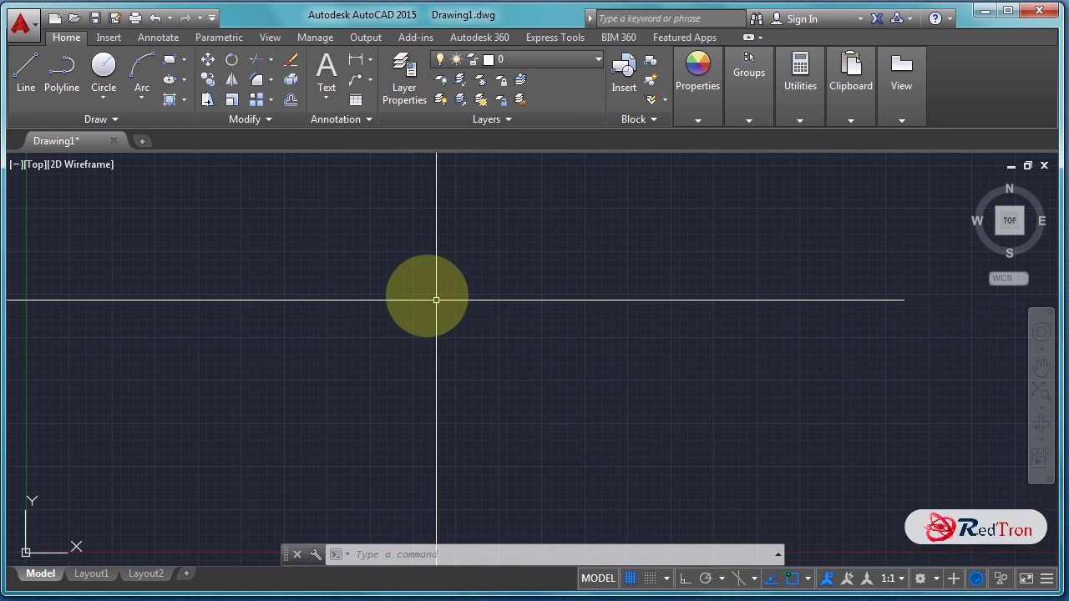
Reopen the program options and reduce the crosshair size to 18.
click(33, 32)
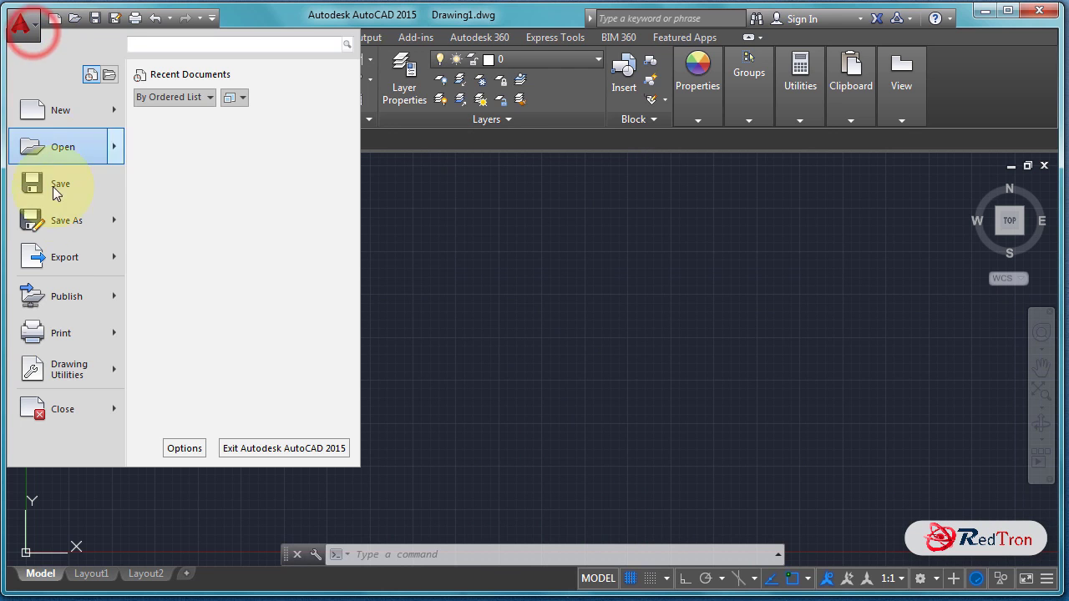
click(182, 448)
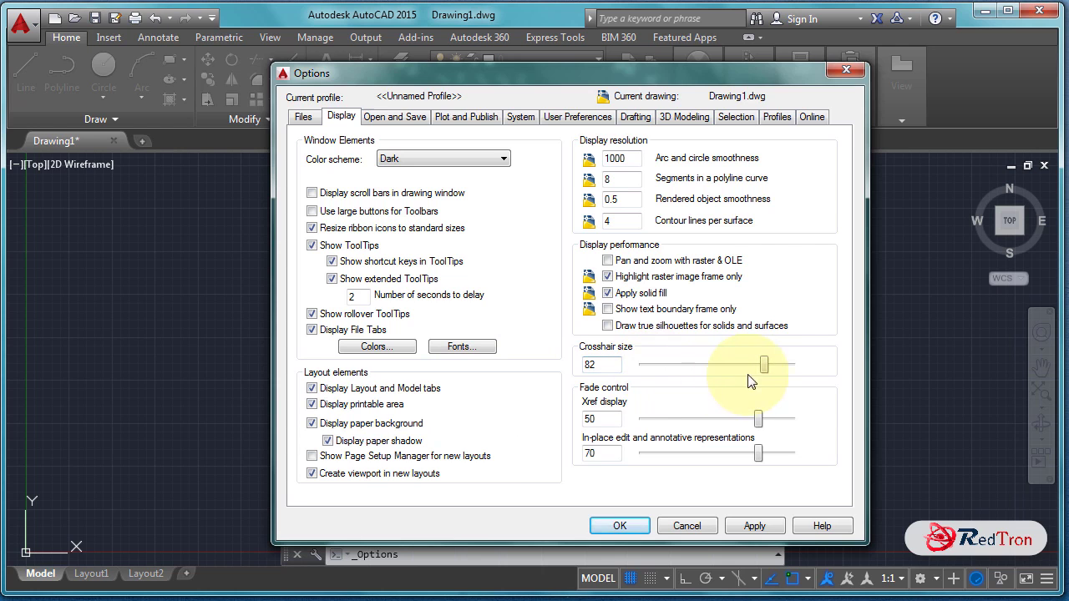
drag(766, 367, 681, 373)
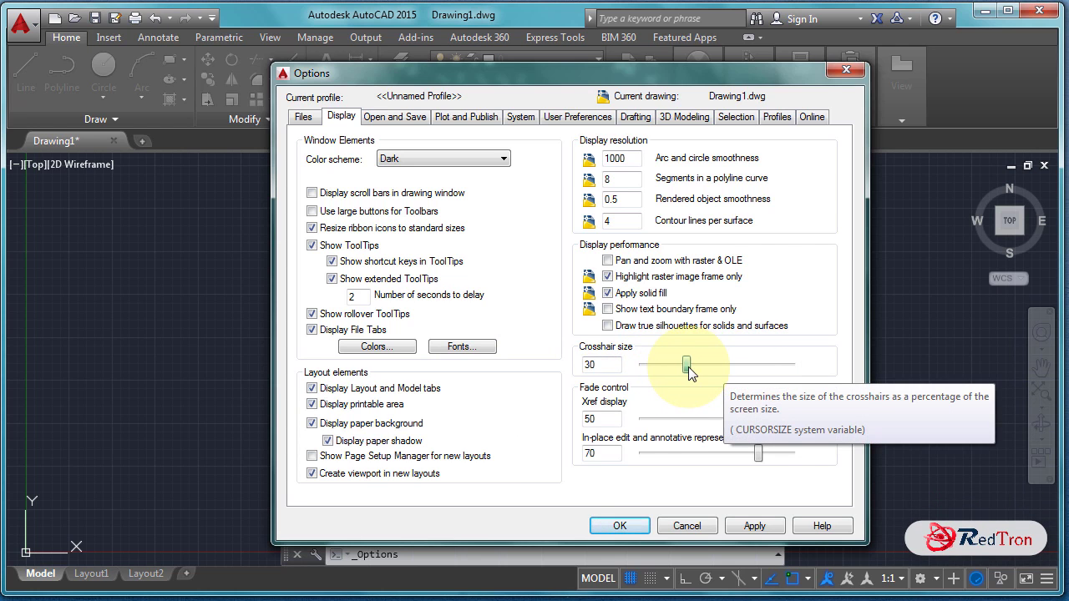
drag(688, 368, 672, 368)
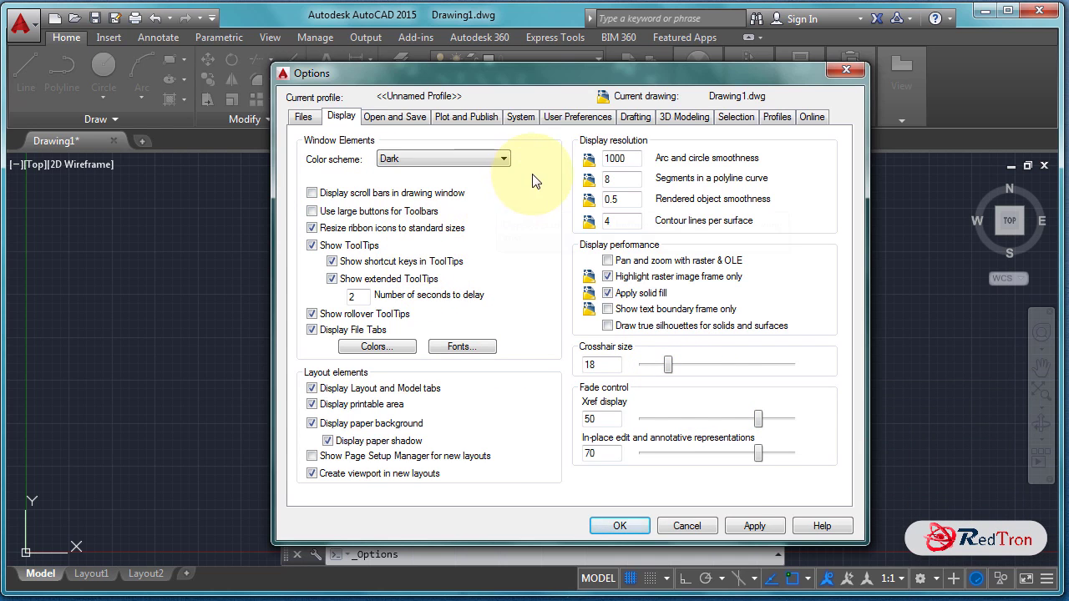
Customize right-click behavior with time-sensitive right-click turned on and a longer click duration of 250 milliseconds.
click(573, 118)
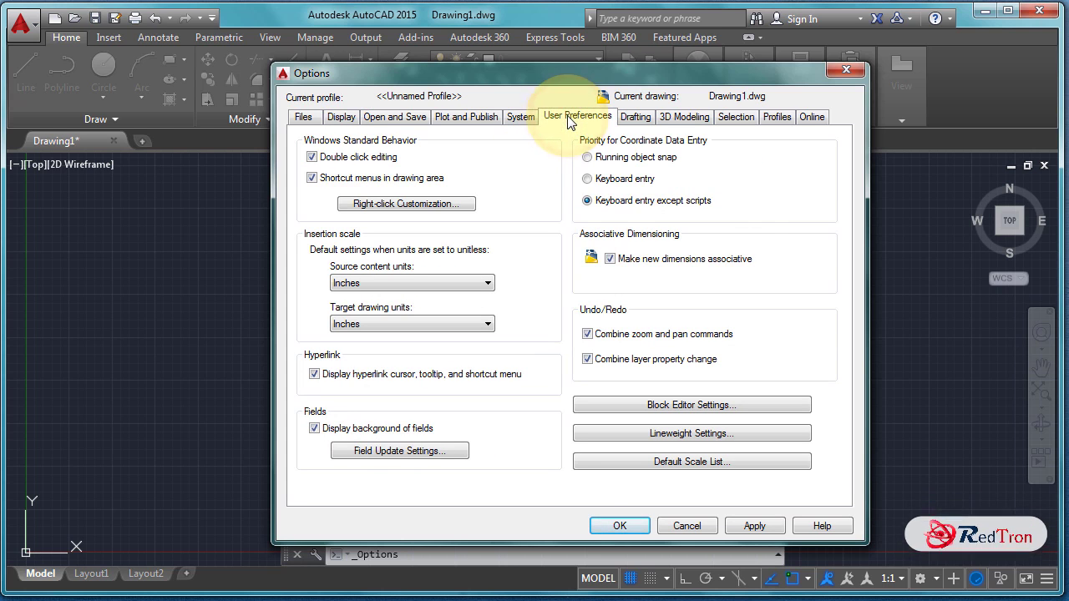
click(404, 205)
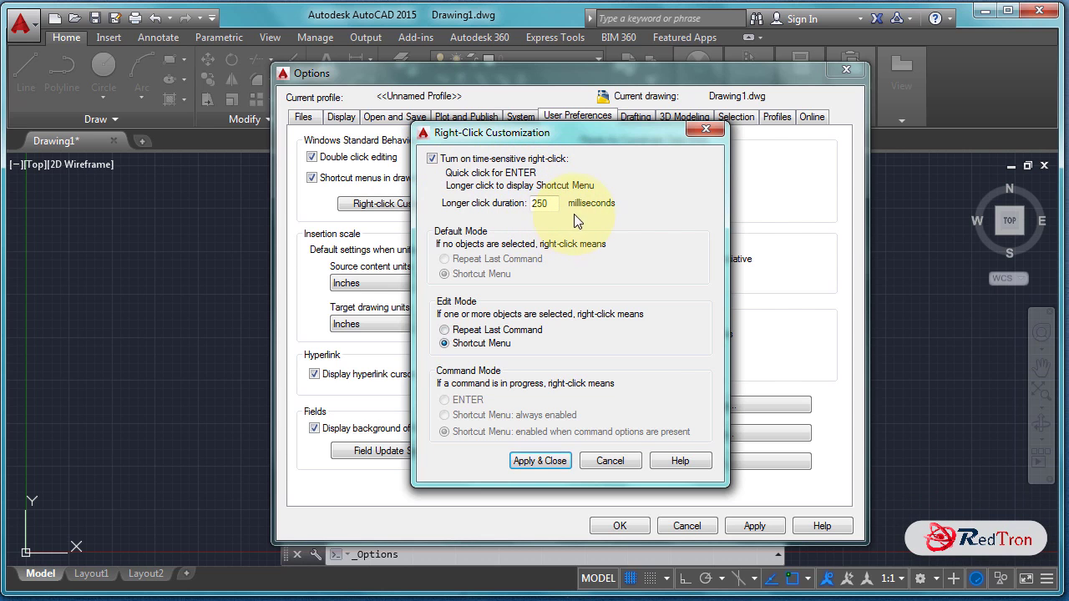
click(431, 159)
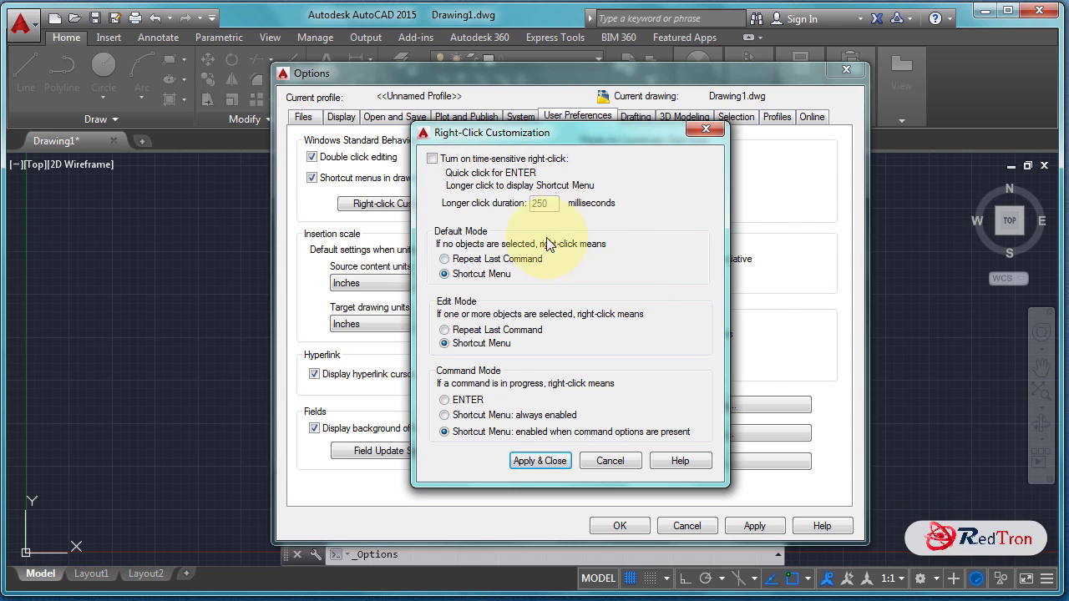
click(433, 160)
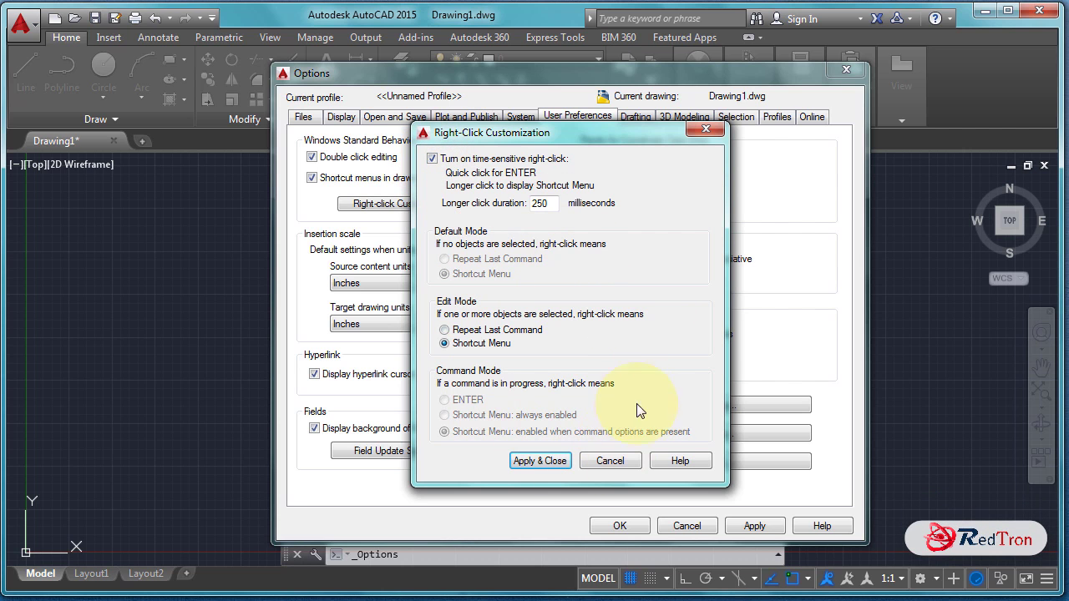
click(547, 462)
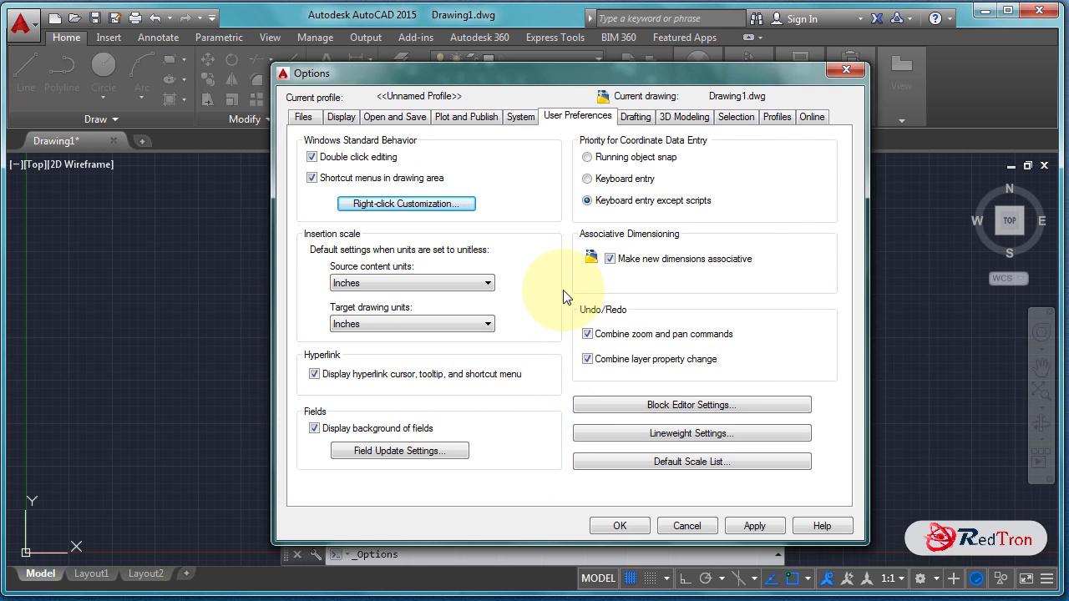
Enlarge the AutoSnap marker slightly and increase the aperture size in the drafting options.
click(634, 119)
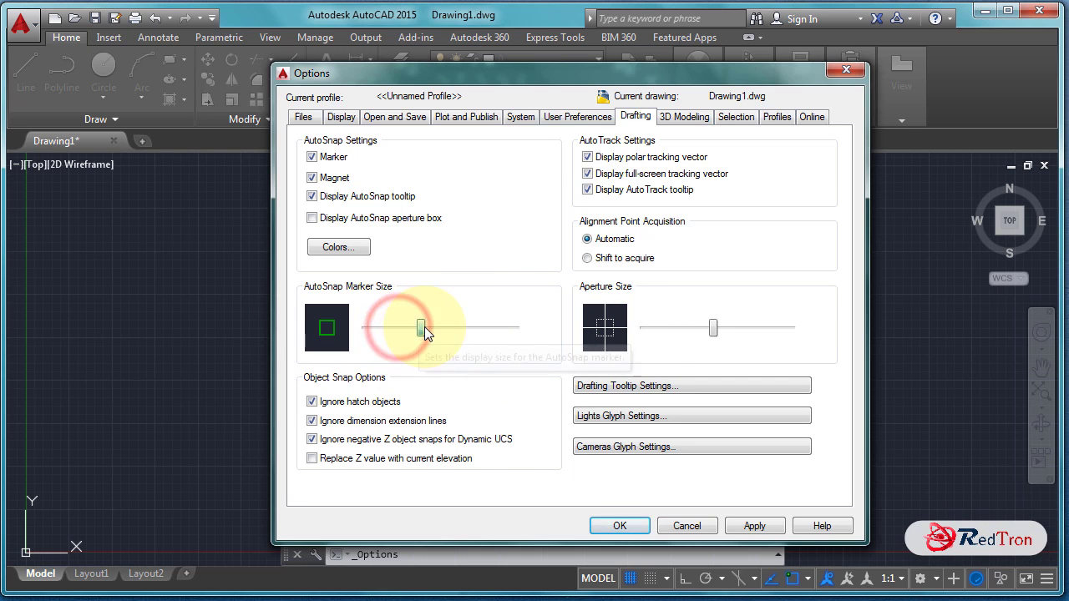
drag(425, 333, 439, 332)
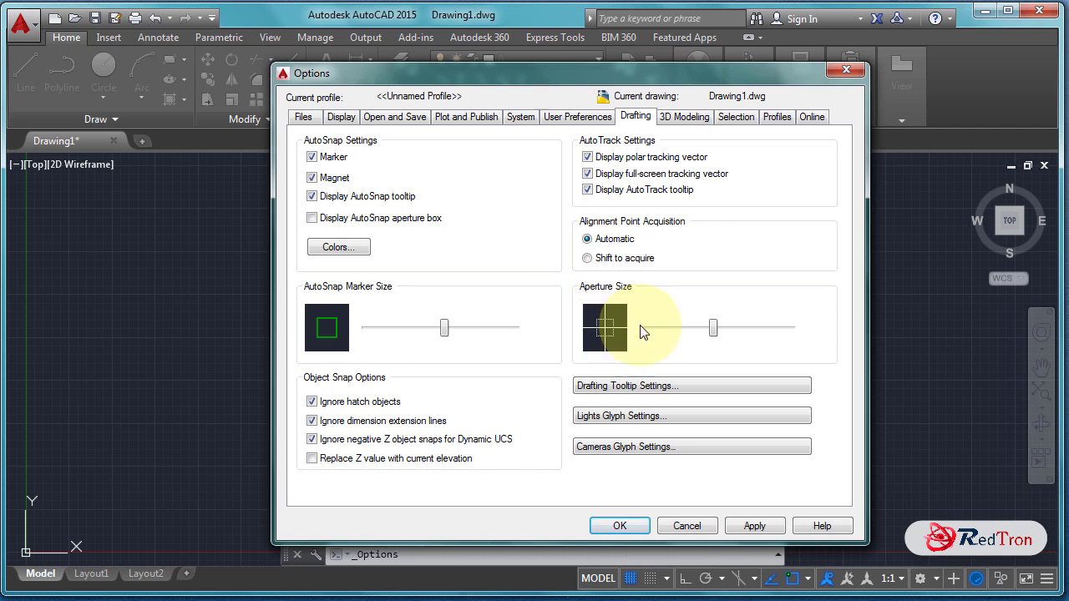
drag(715, 329, 753, 332)
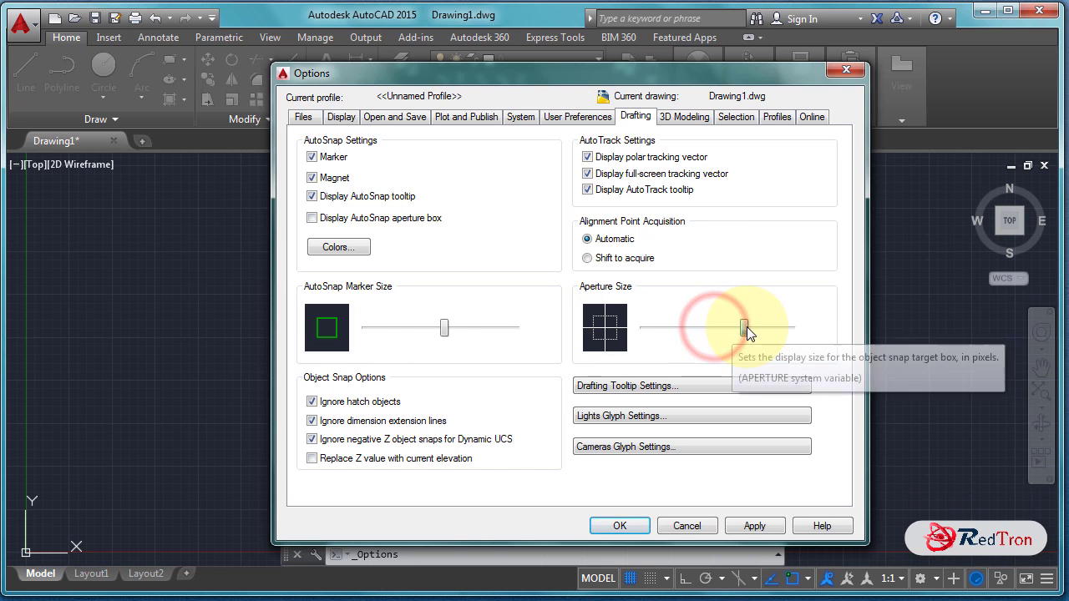
drag(761, 331, 756, 331)
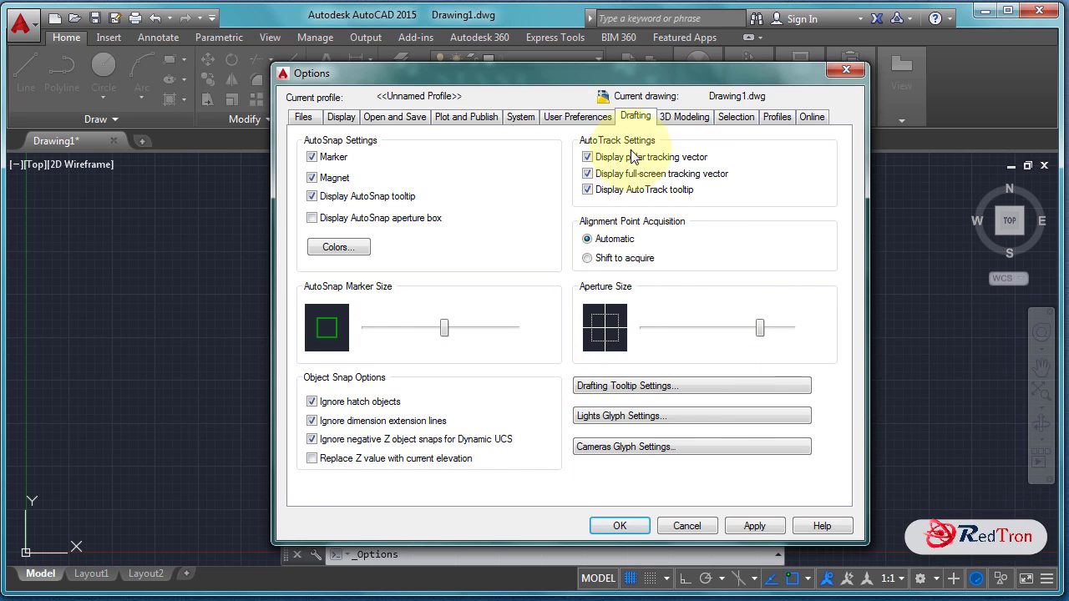
Enlarge the pickbox slightly in the selection options, then apply all changed settings and close the options.
click(685, 118)
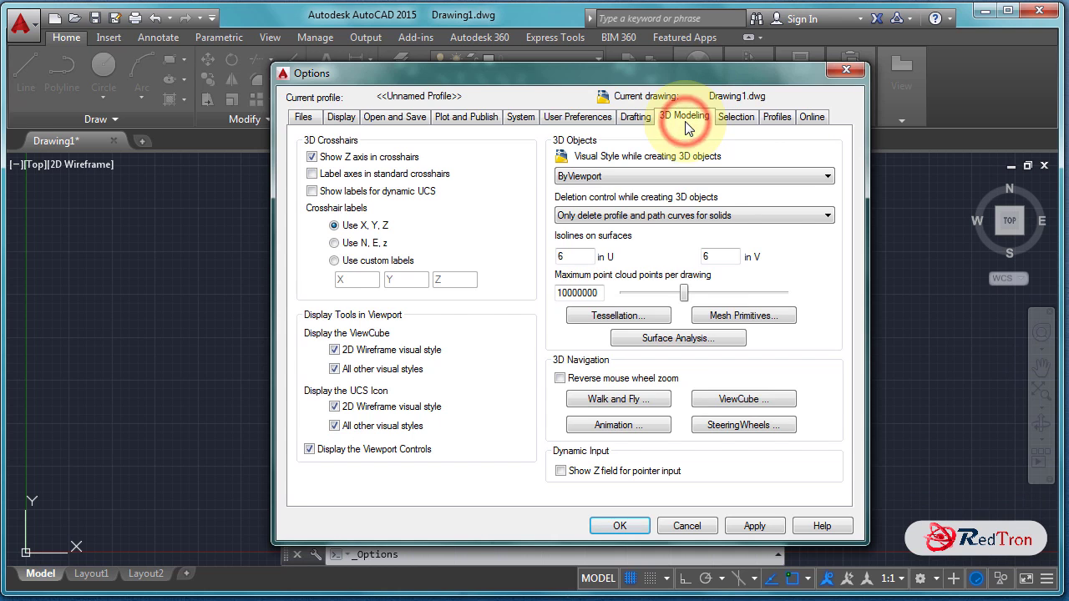
click(740, 123)
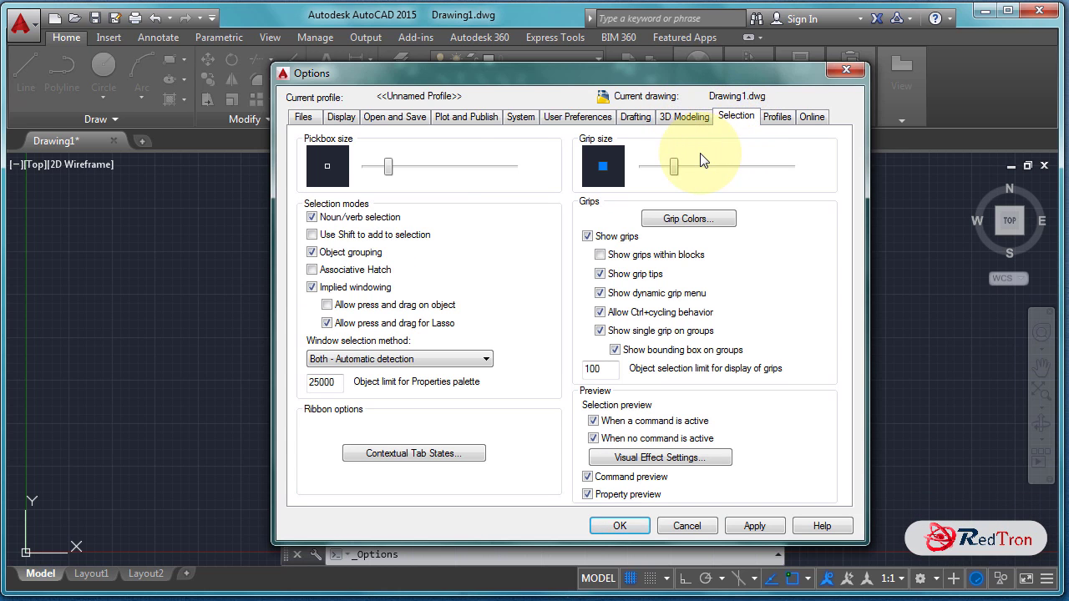
drag(390, 169, 405, 170)
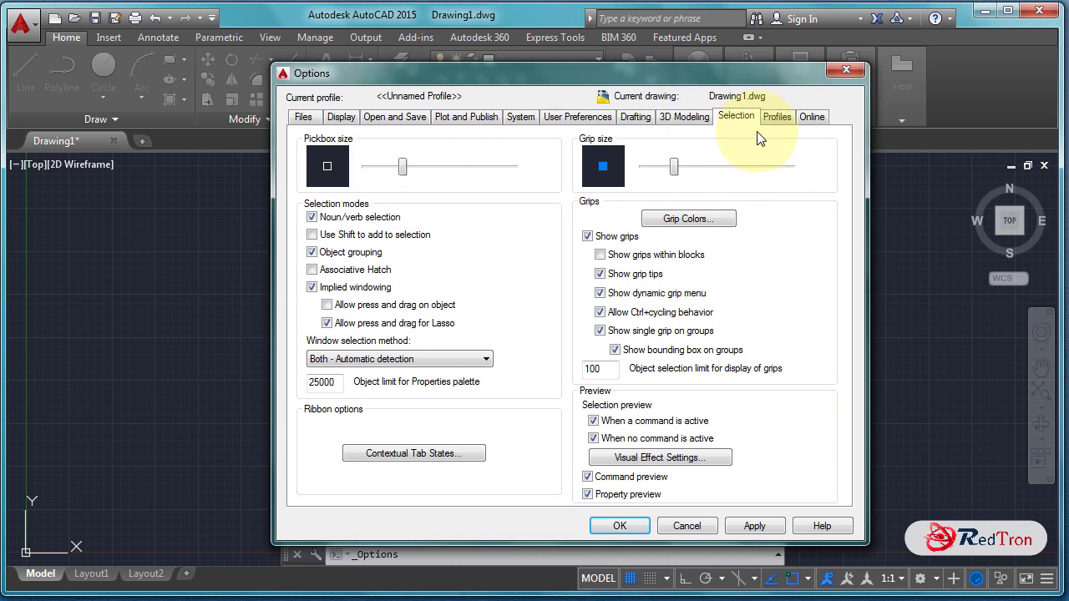
click(777, 118)
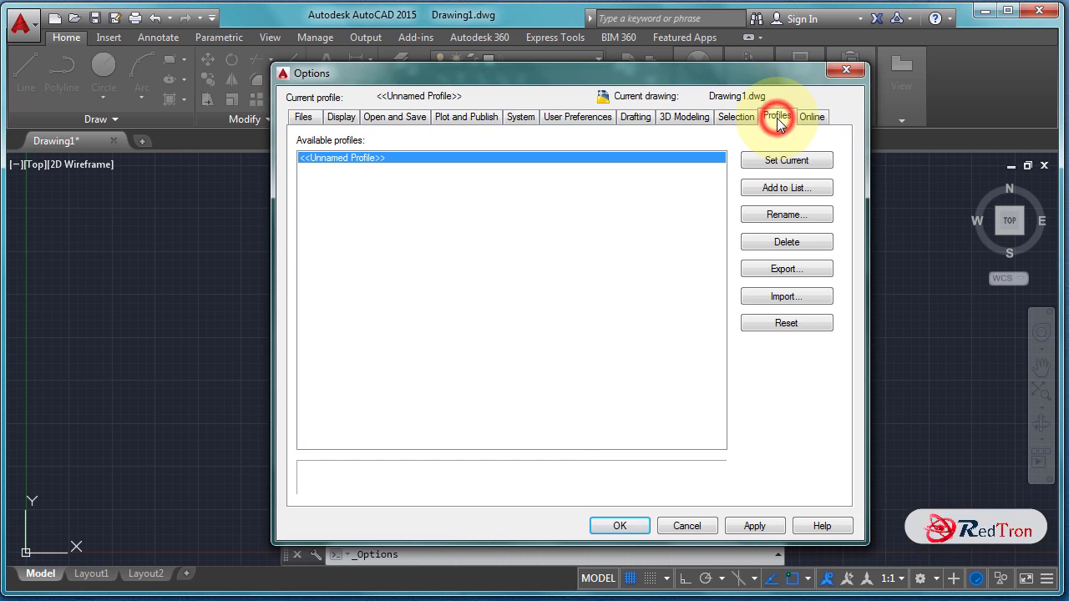
click(736, 118)
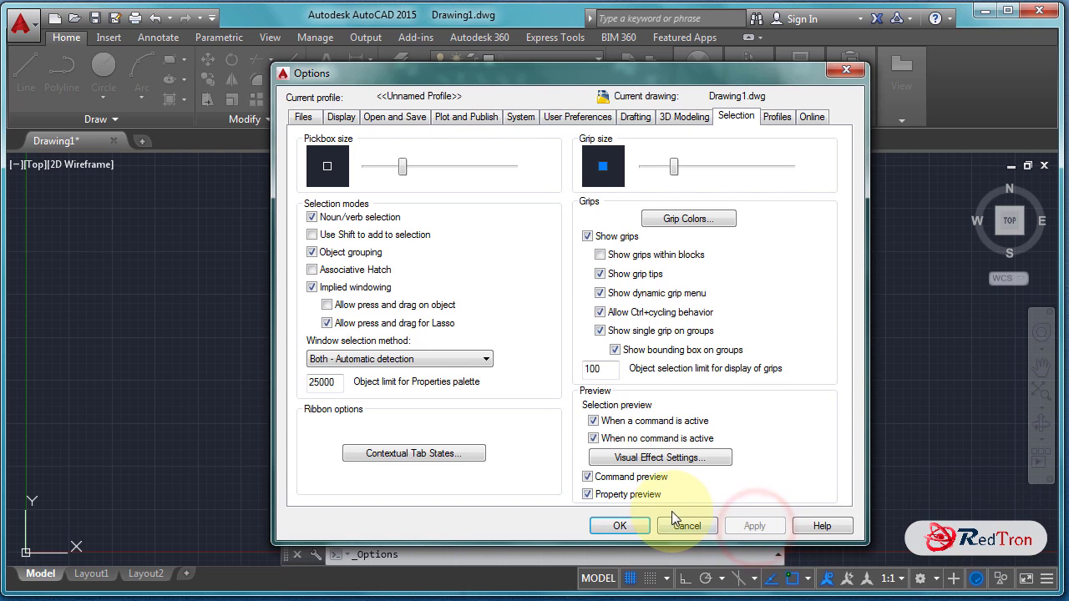
click(630, 526)
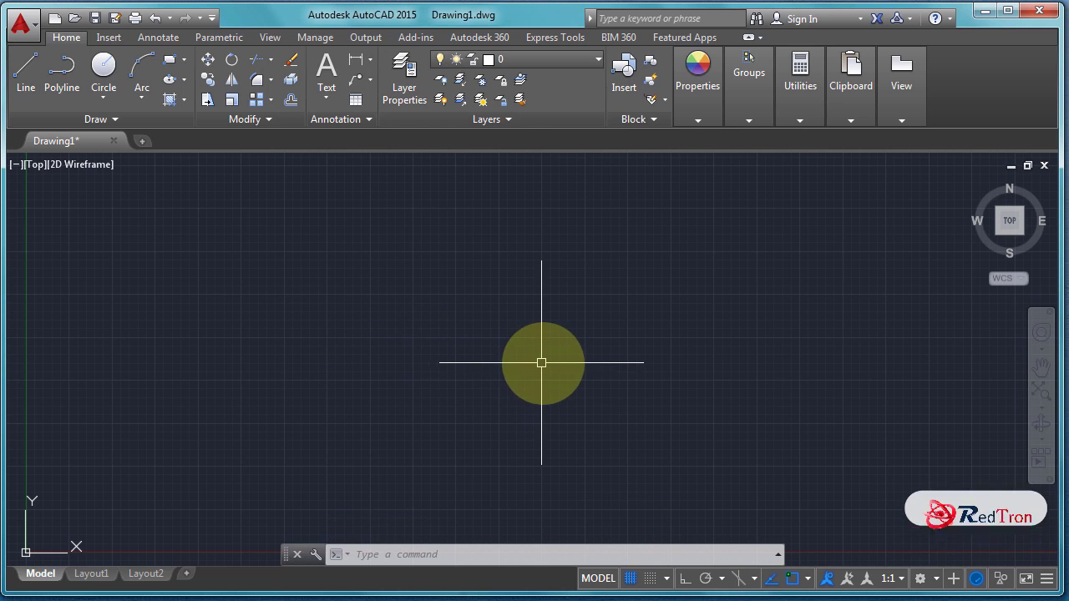
Switch the grid display off and back on, and turn snap mode on and off again.
click(633, 579)
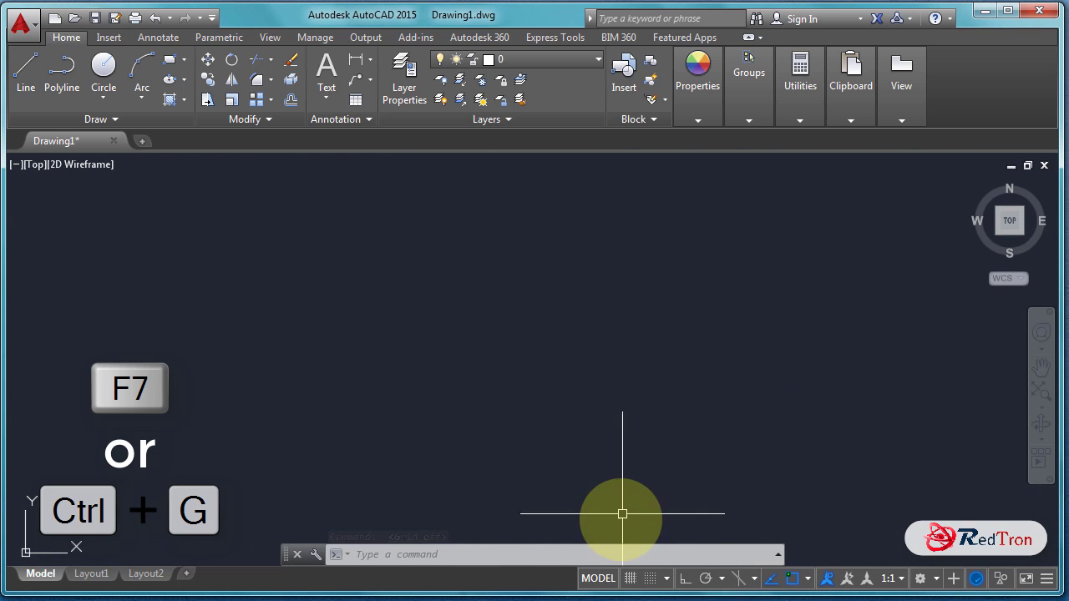
click(630, 579)
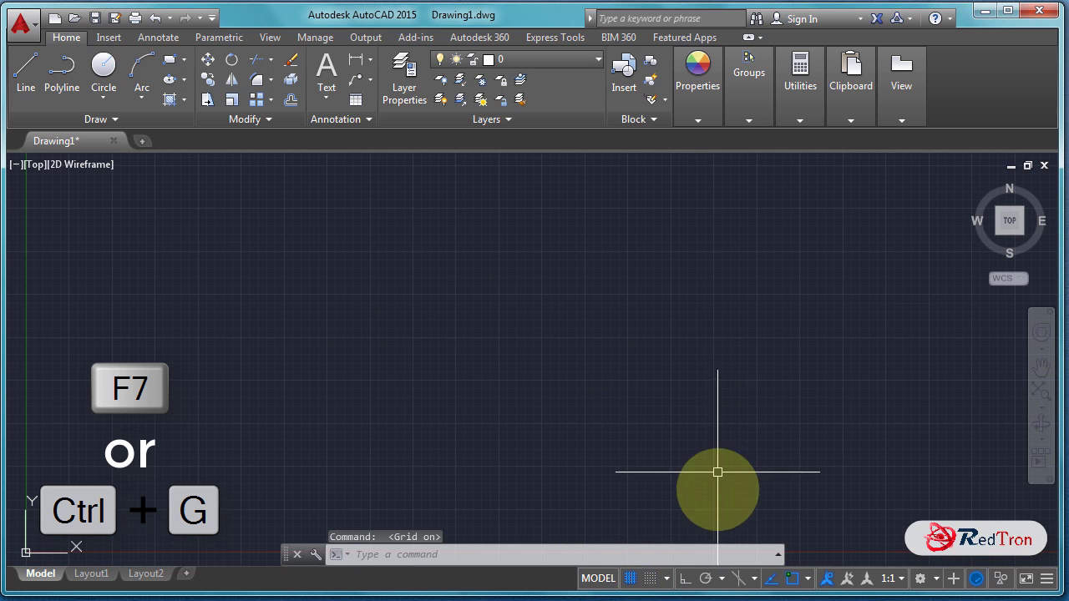
click(651, 578)
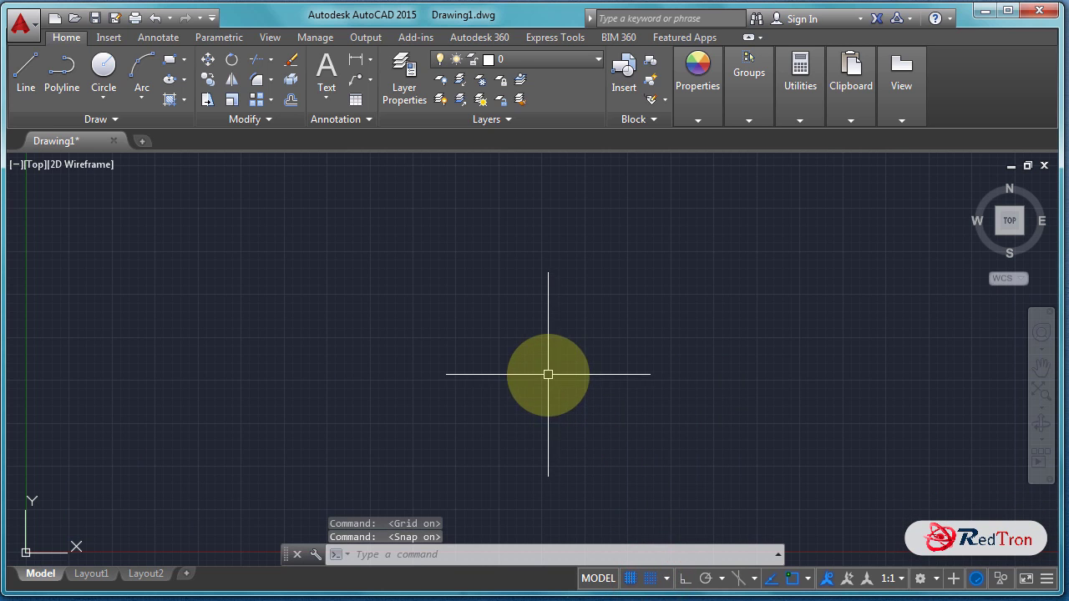
click(653, 581)
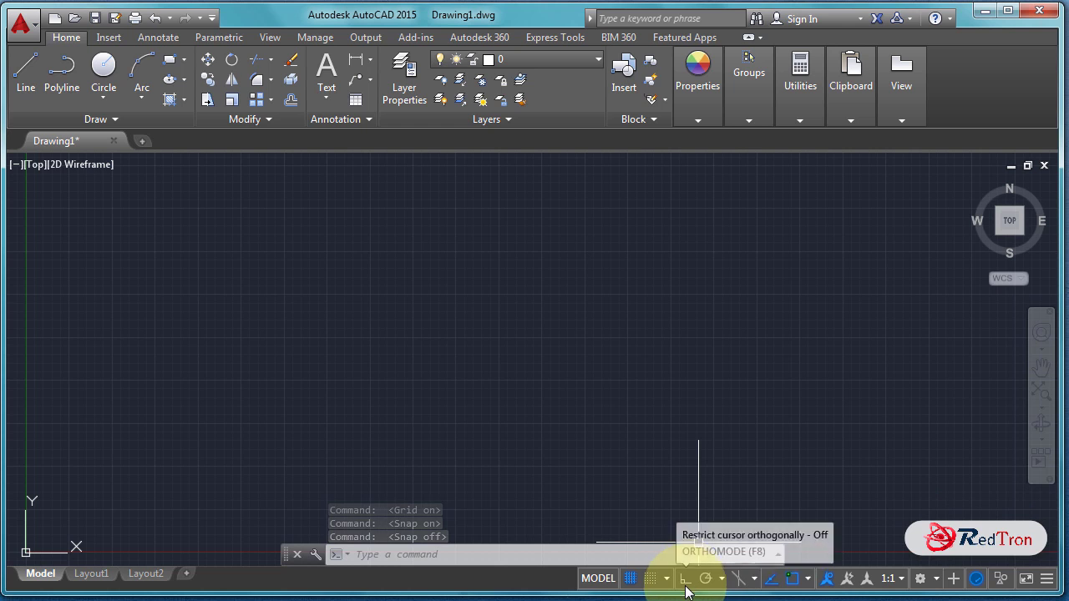
Draw a single line sloping down to the right across the middle of the drawing with ortho mode off.
key(F8)
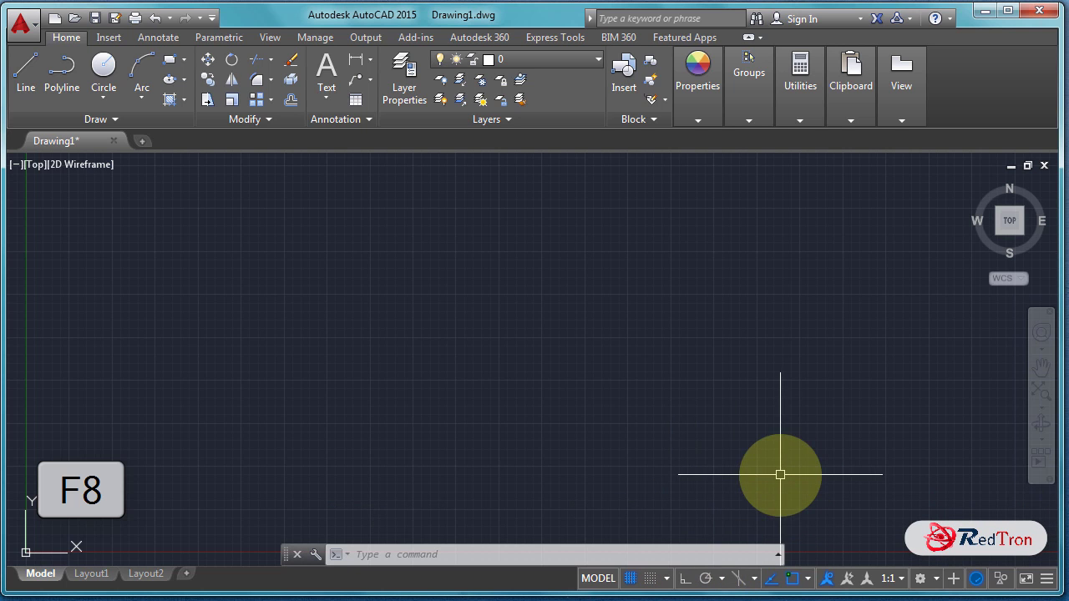
click(28, 75)
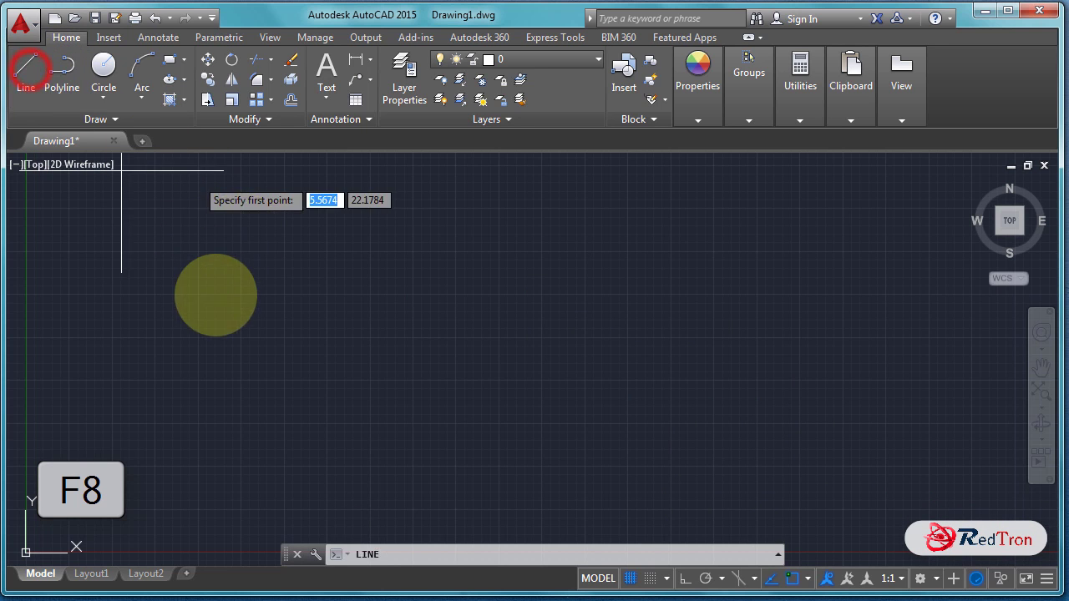
click(231, 271)
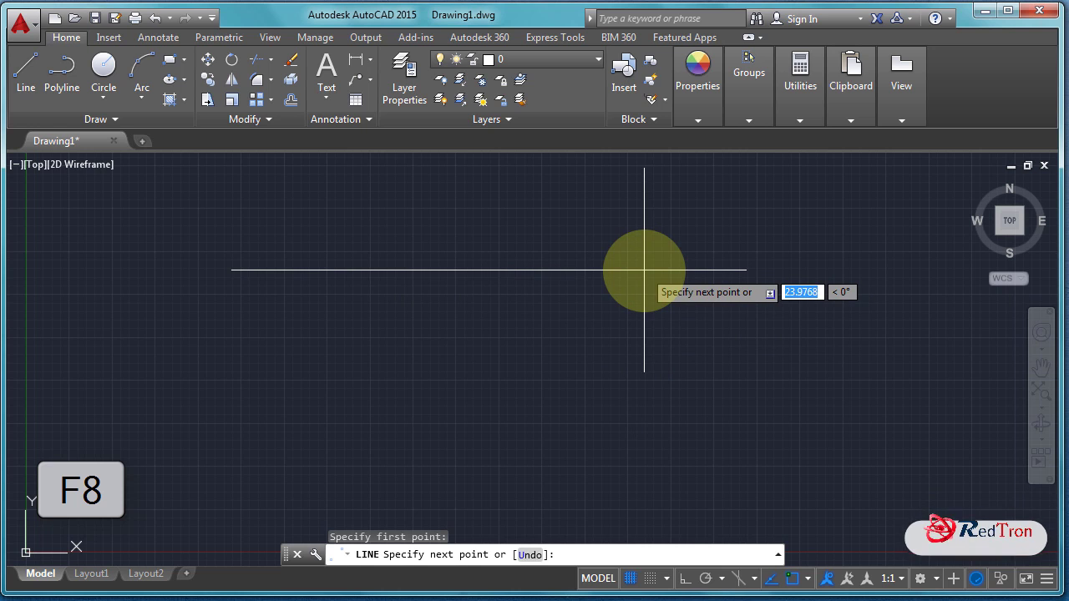
click(558, 346)
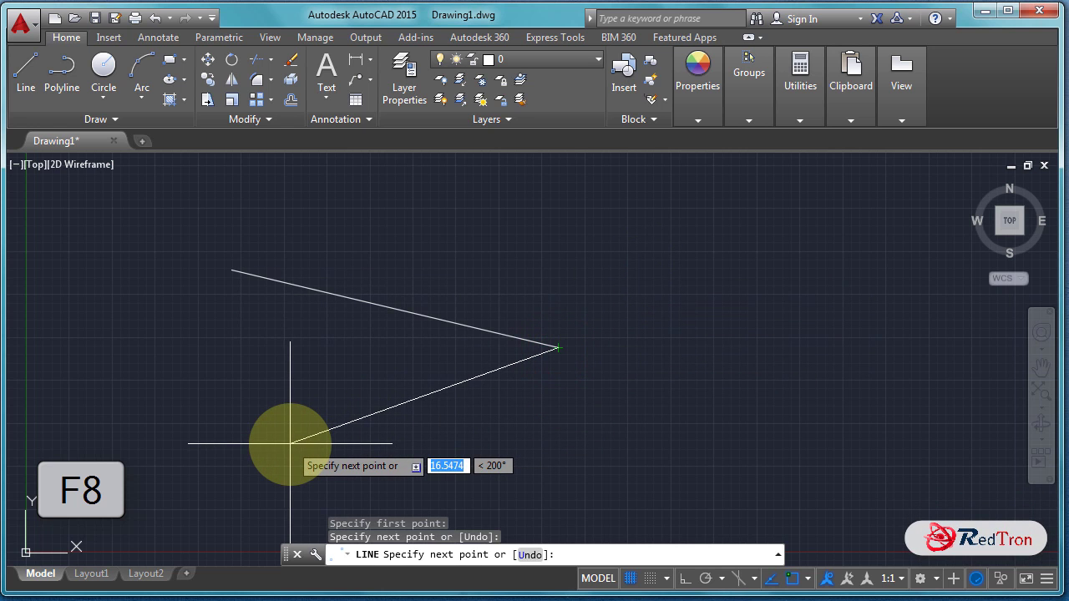
right_click(285, 413)
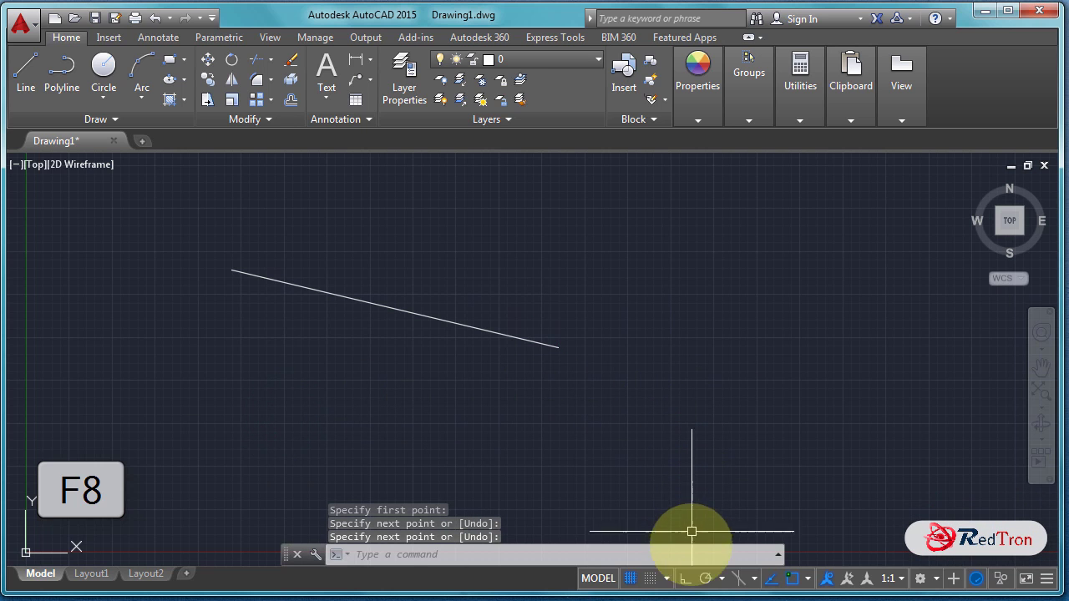
With ortho mode on, draw a connected horizontal, vertical and longer horizontal line, then a slanted segment snapped onto the existing sloping line.
click(686, 579)
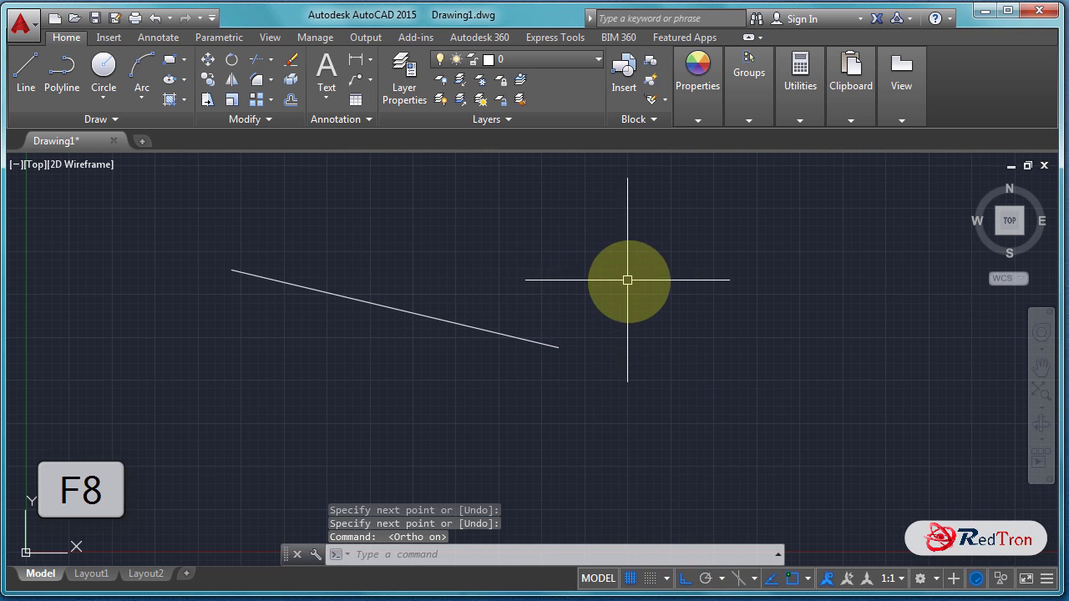
click(574, 276)
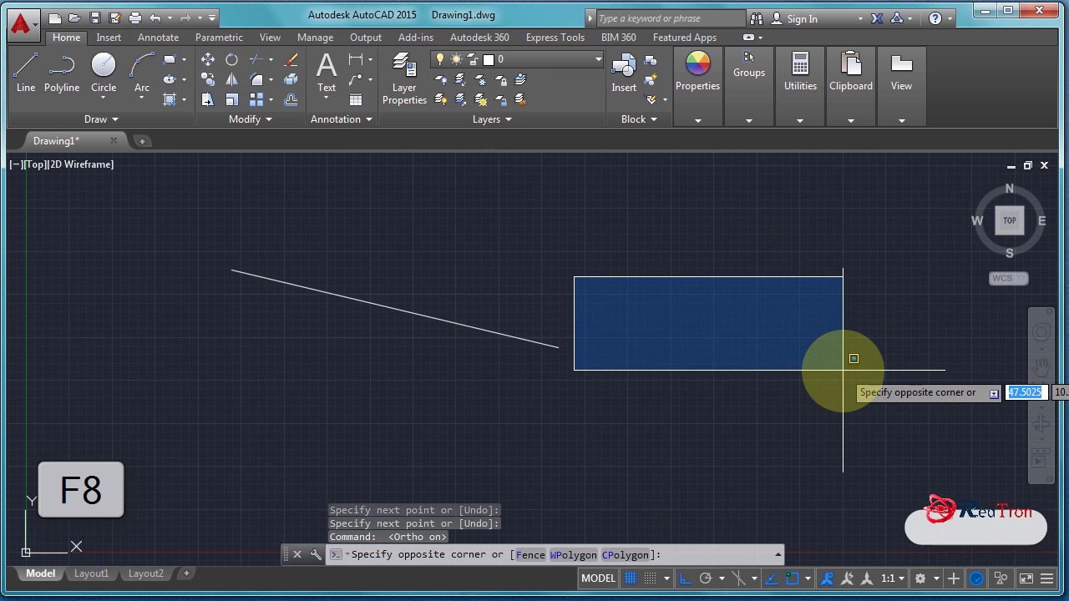
key(Escape)
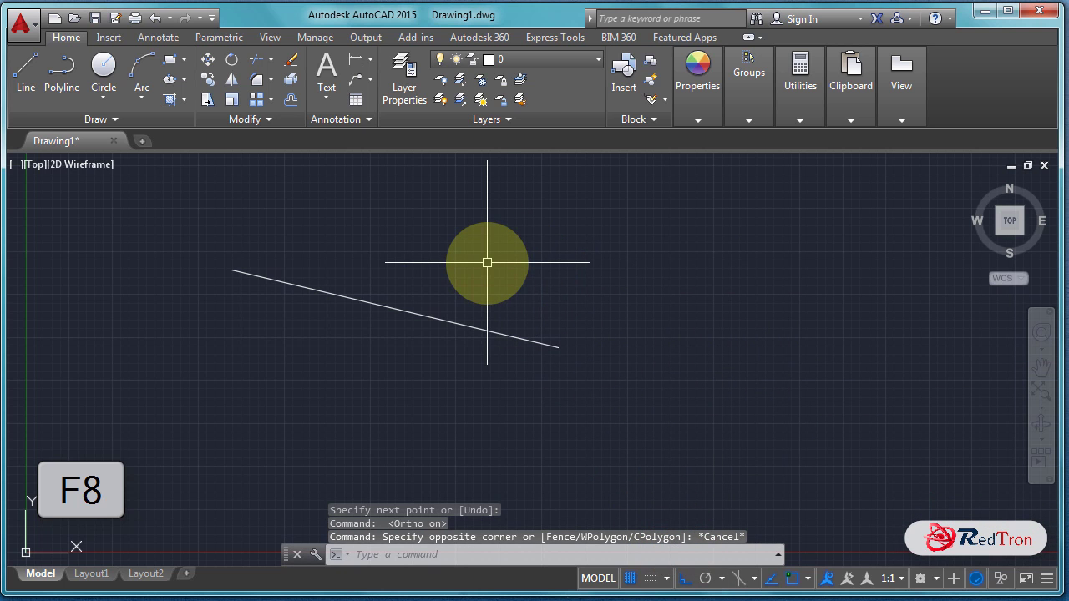
key(Escape)
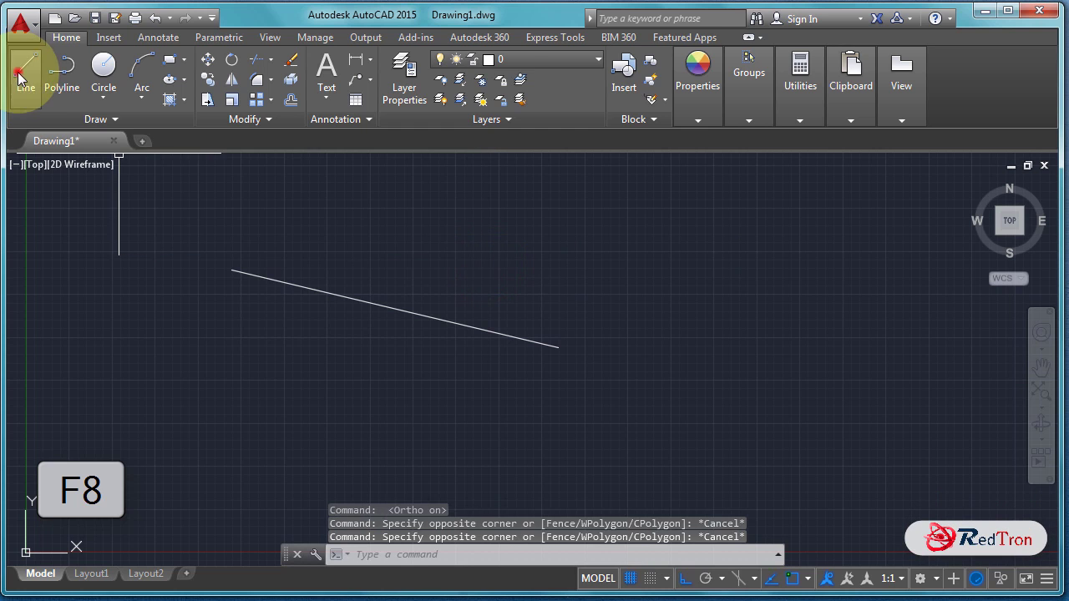
click(25, 71)
click(453, 247)
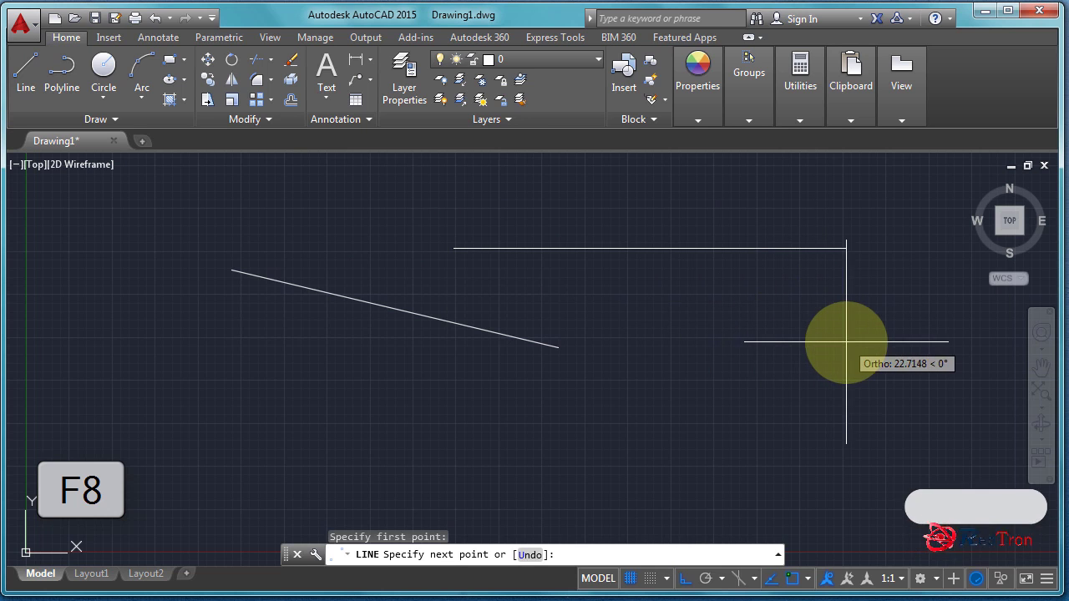
click(846, 338)
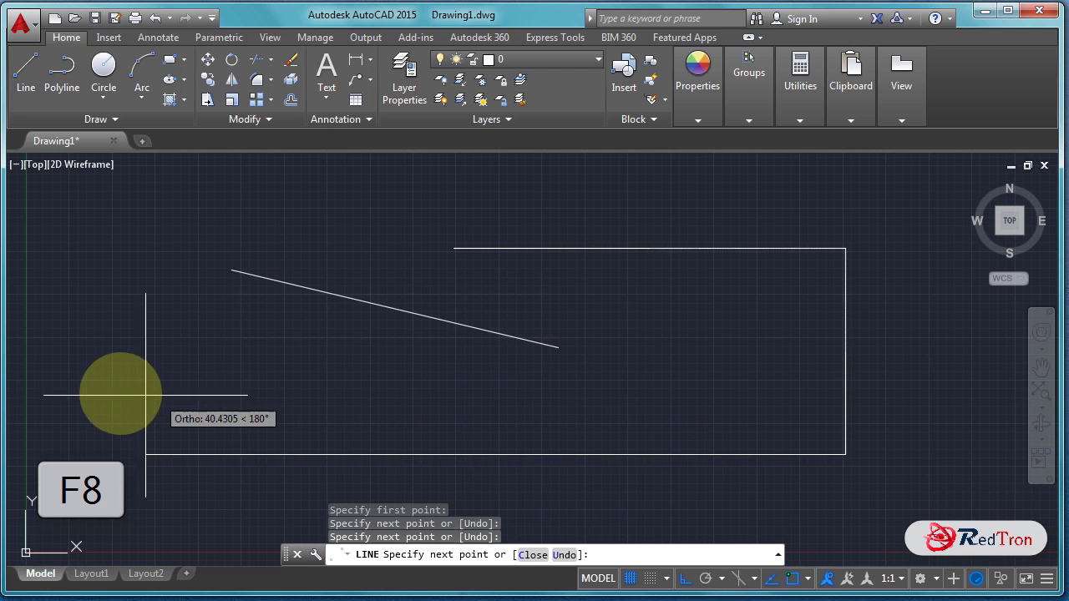
click(96, 387)
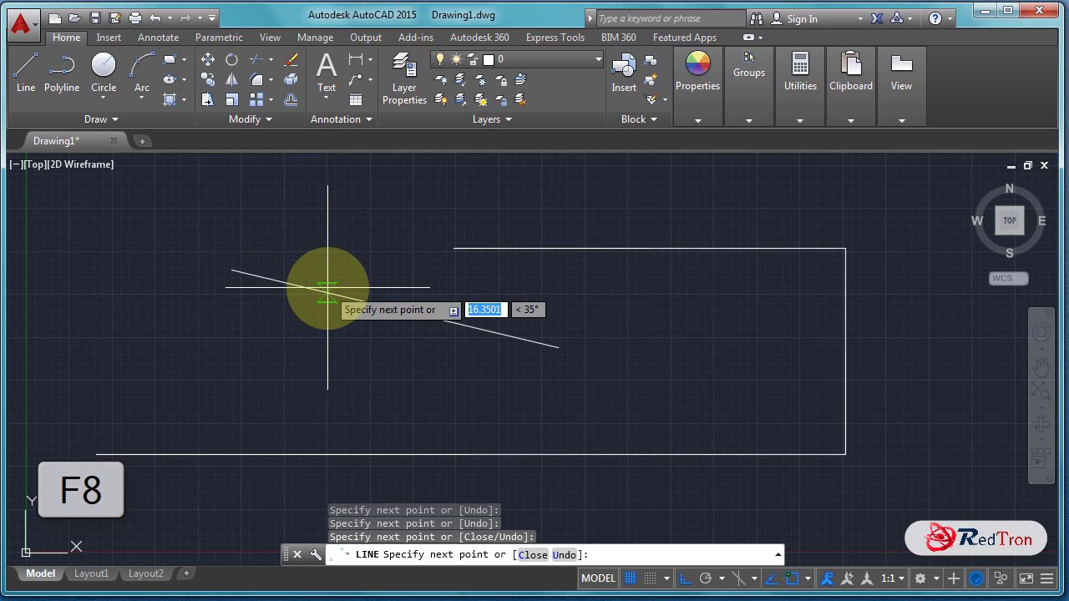
click(325, 290)
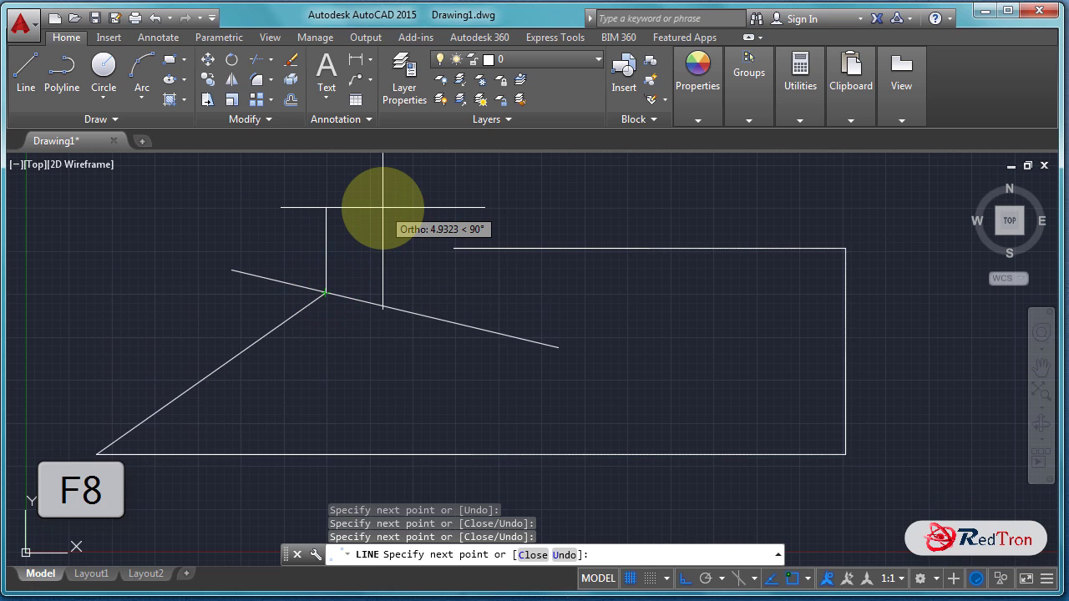
key(Escape)
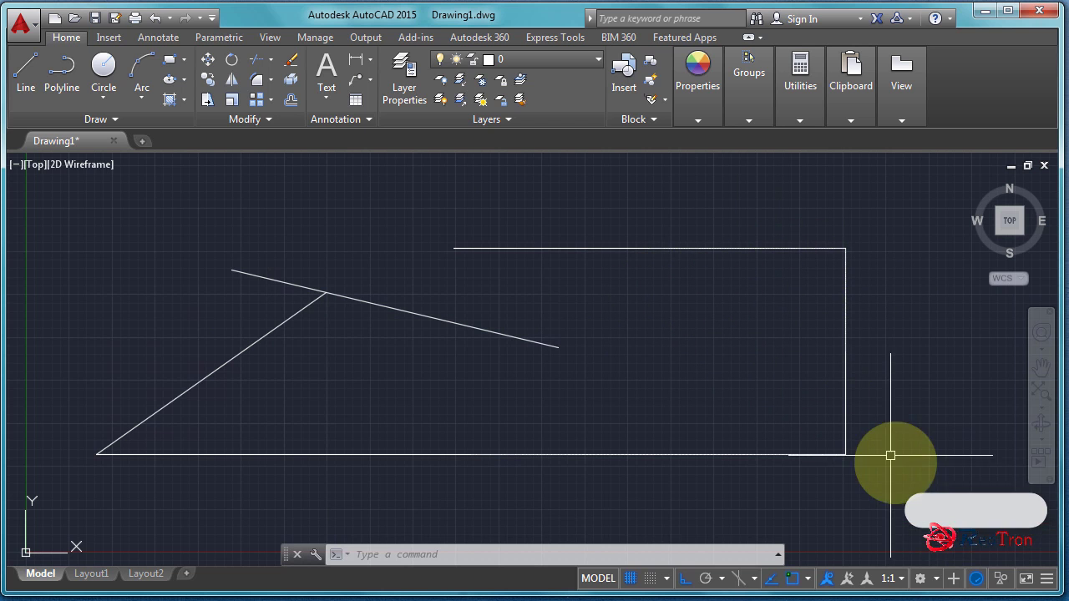
Erase all five practice lines from the drawing.
click(896, 496)
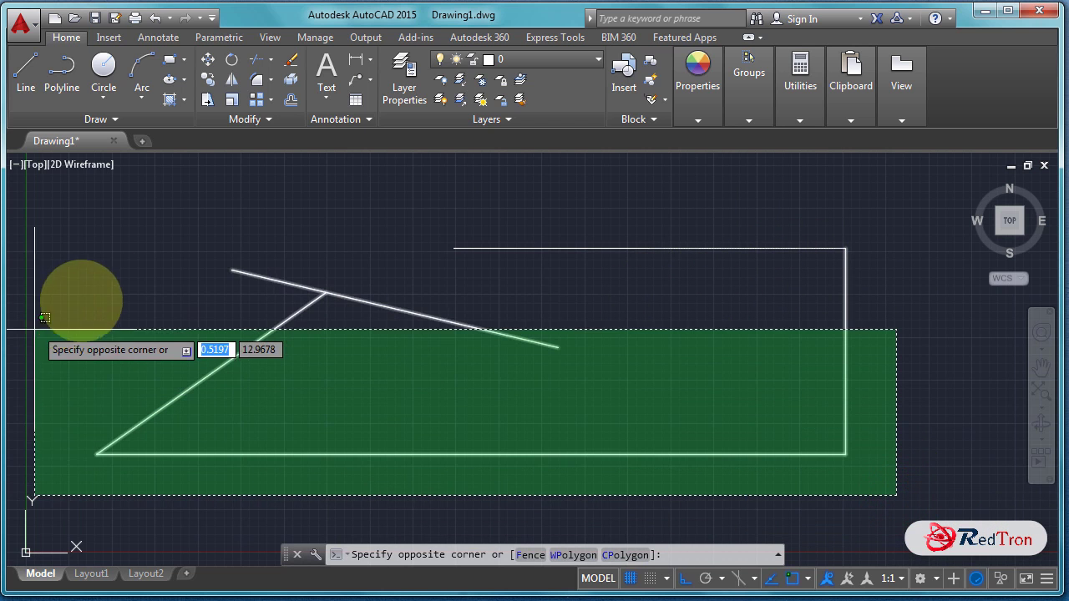
click(90, 227)
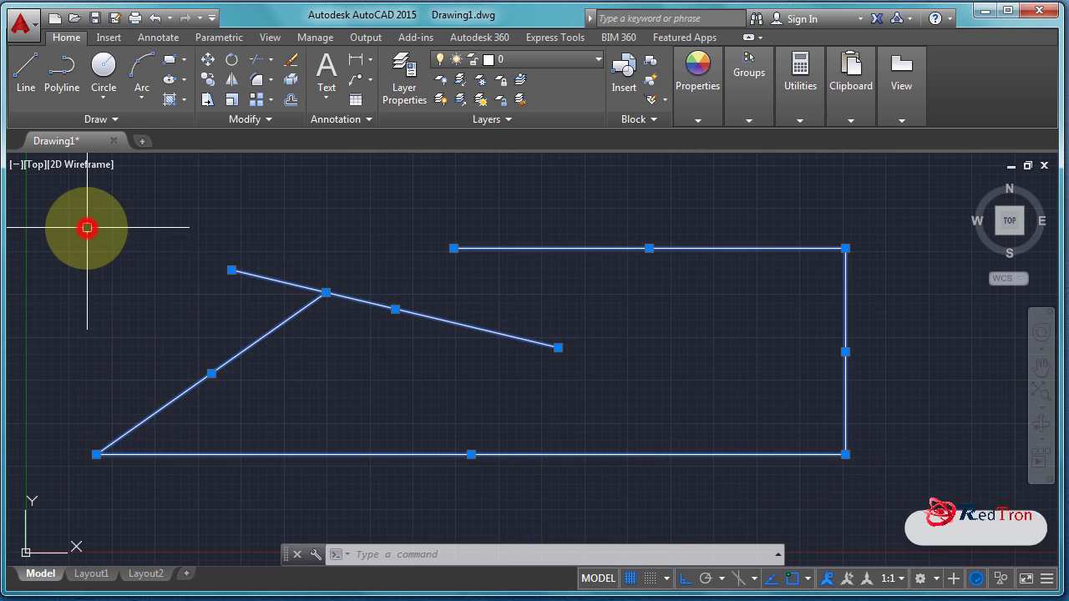
key(Delete)
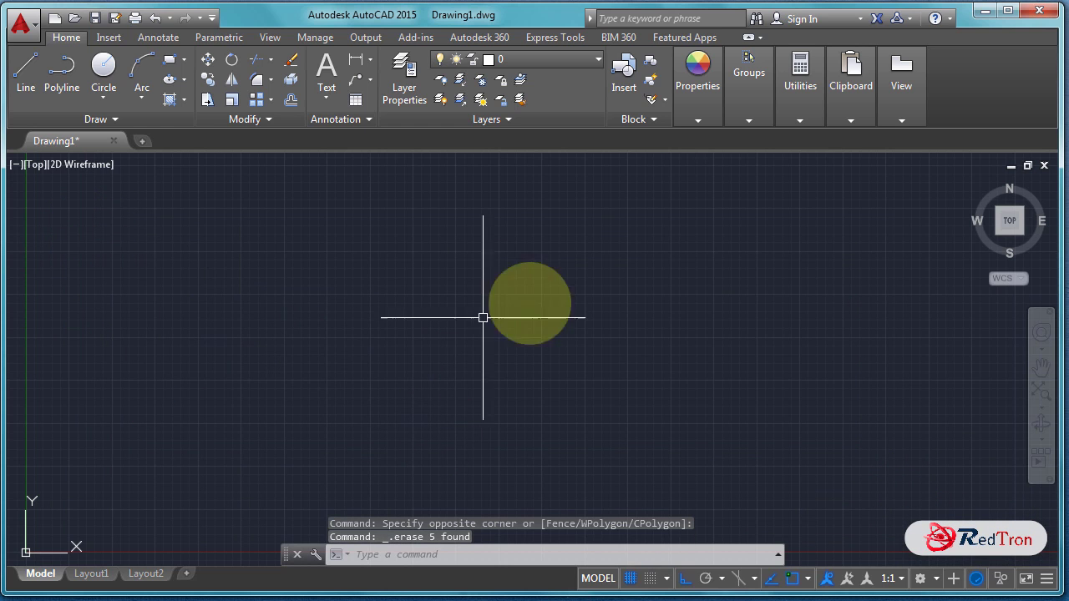
Turn ortho mode off and draw two connected angled lines forming a shallow V shape.
click(685, 582)
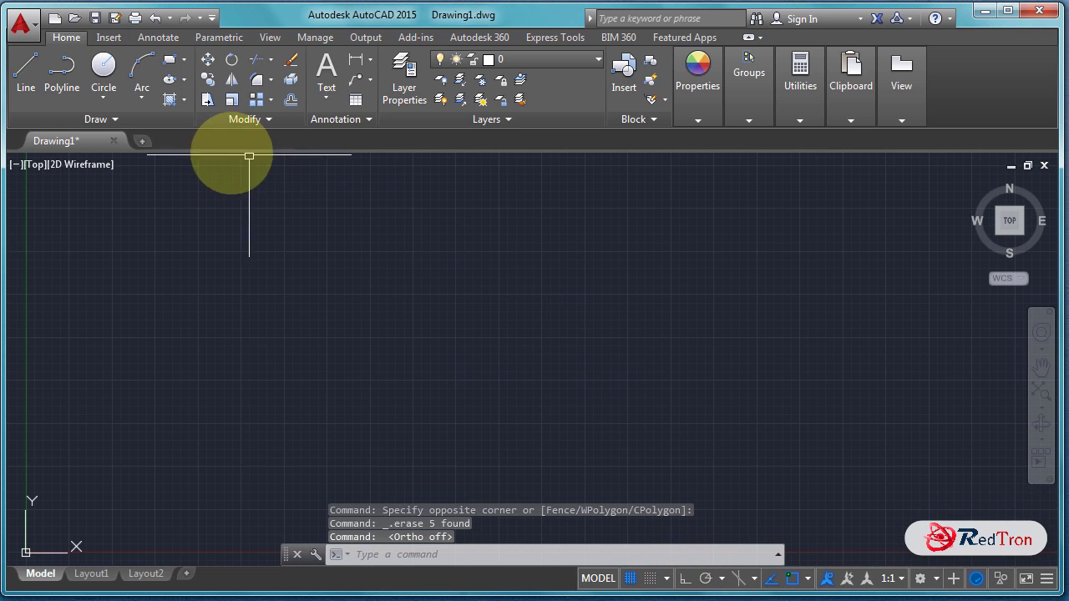
click(23, 67)
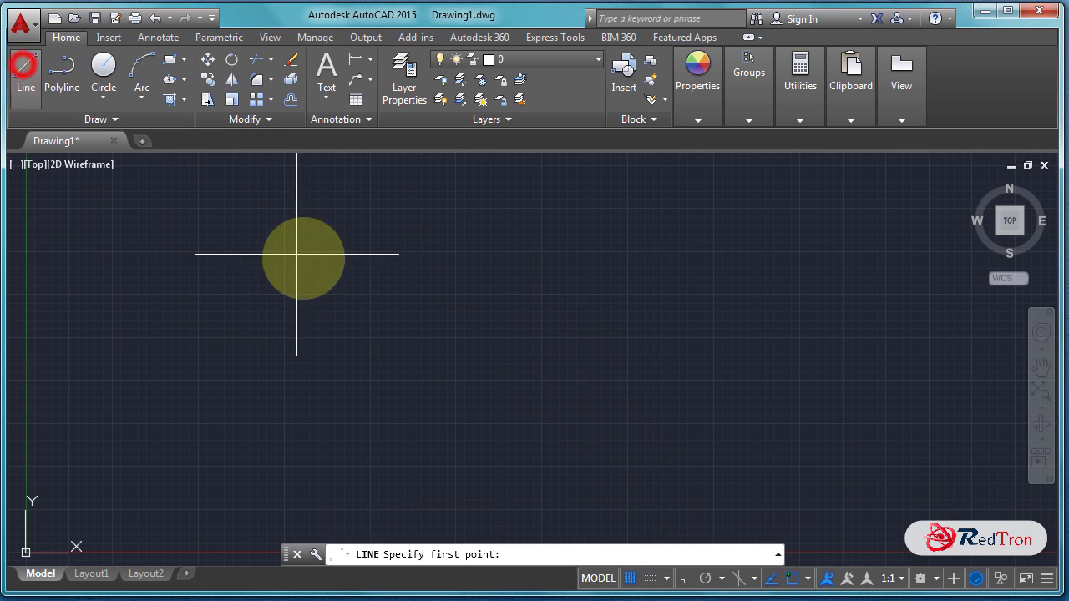
click(237, 229)
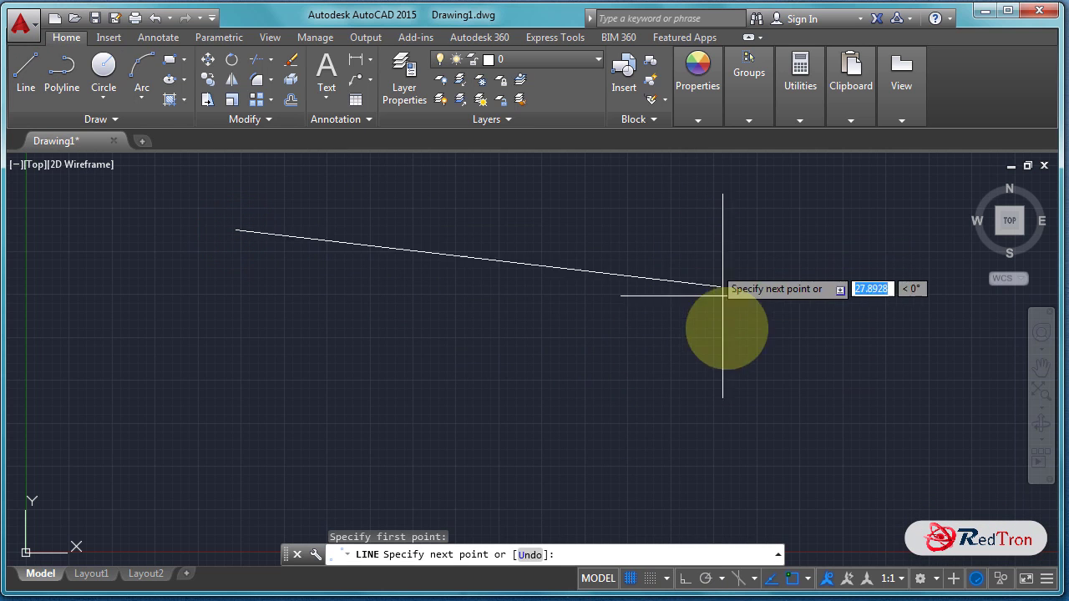
click(647, 311)
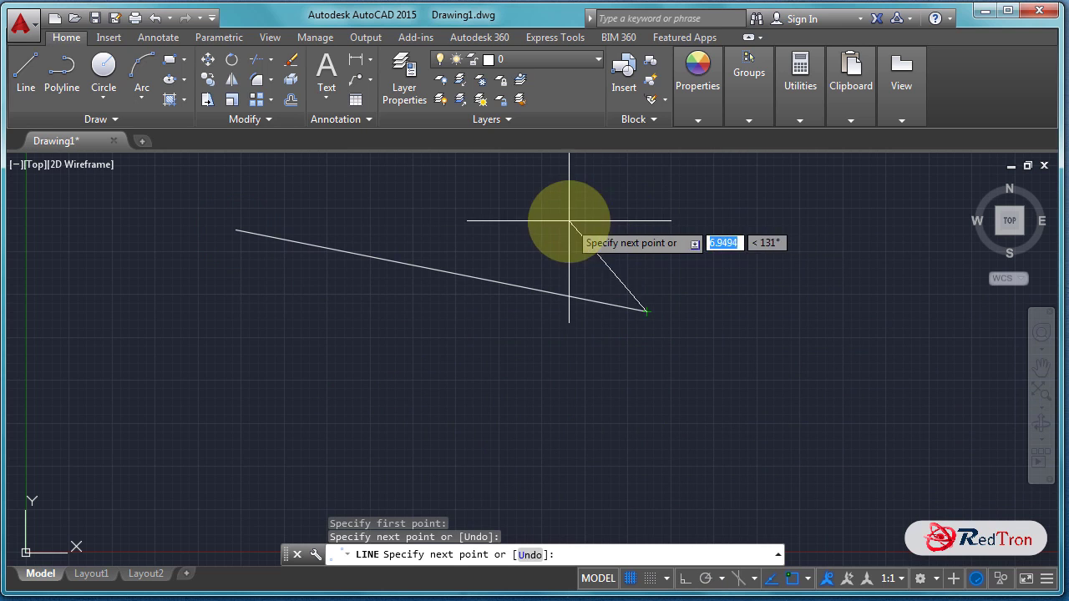
click(770, 238)
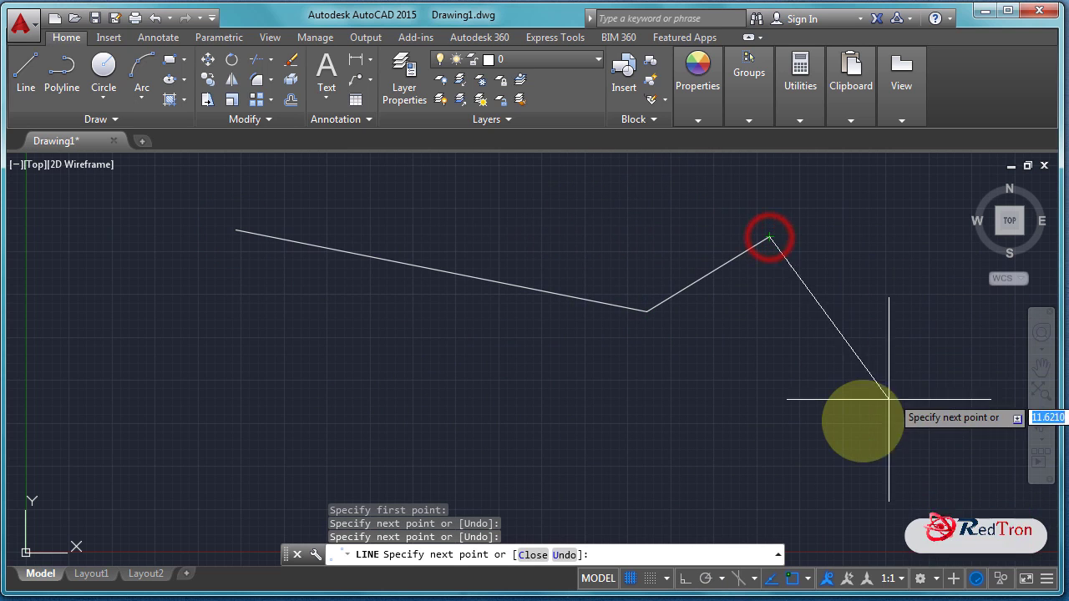
key(Escape)
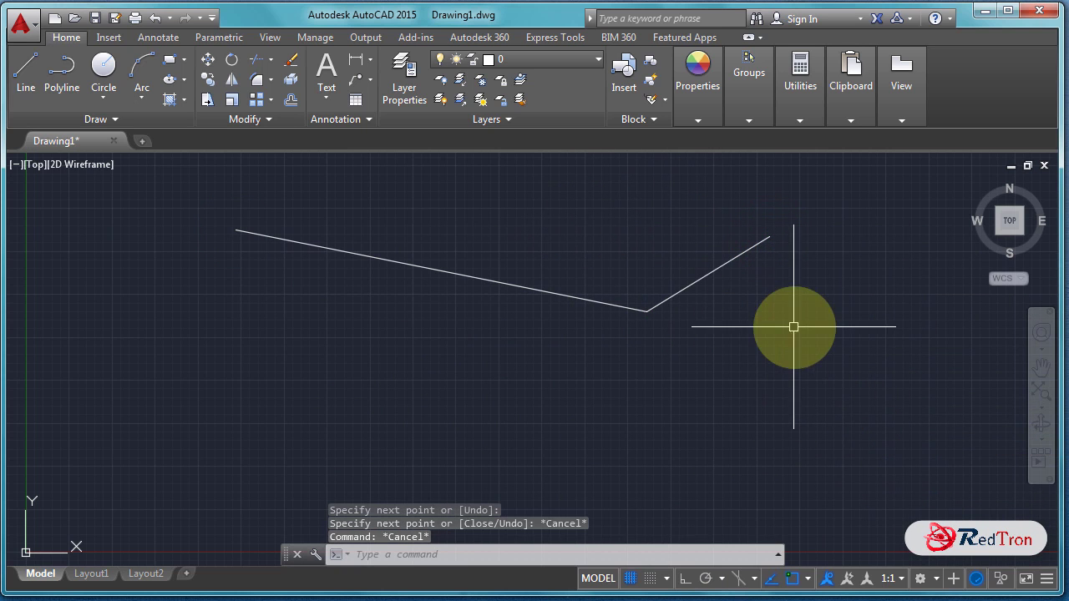
Erase the two connected angled lines.
click(854, 193)
click(196, 389)
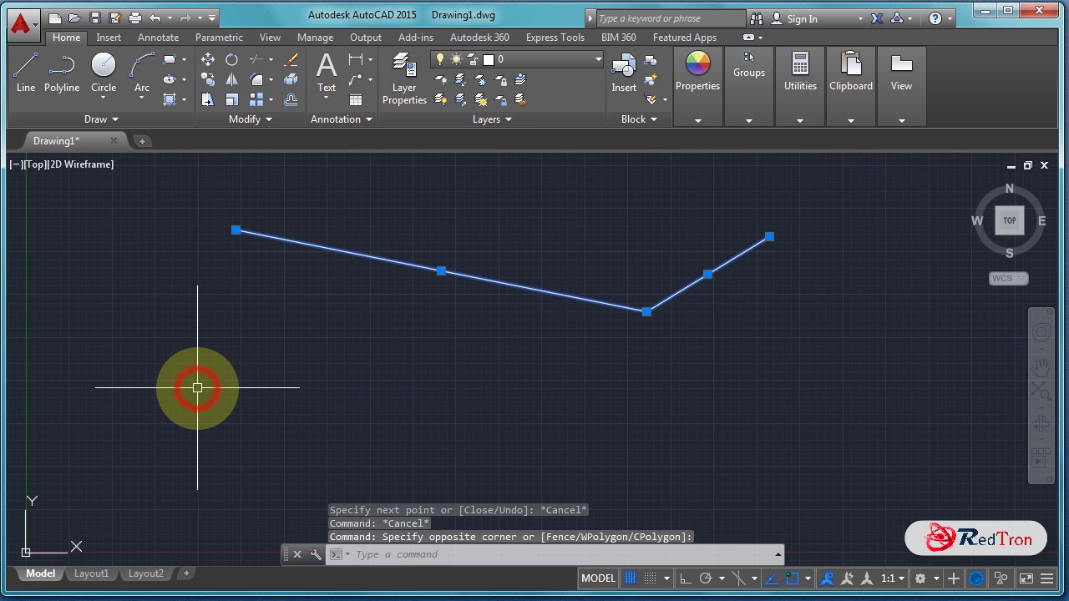
key(Delete)
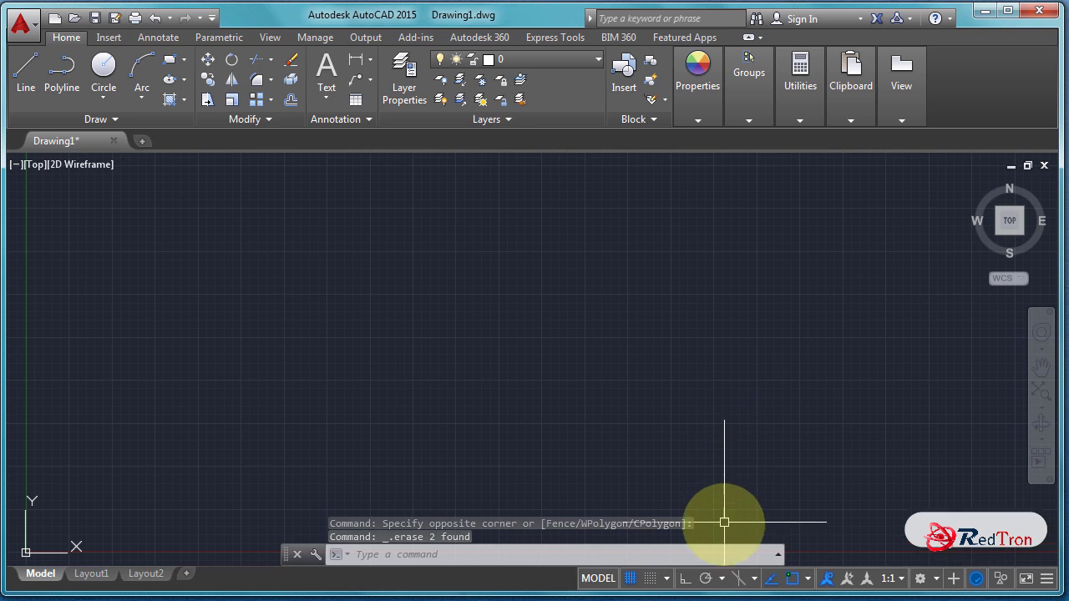
Switch isometric drafting to the left isoplane and back to orthographic.
click(740, 578)
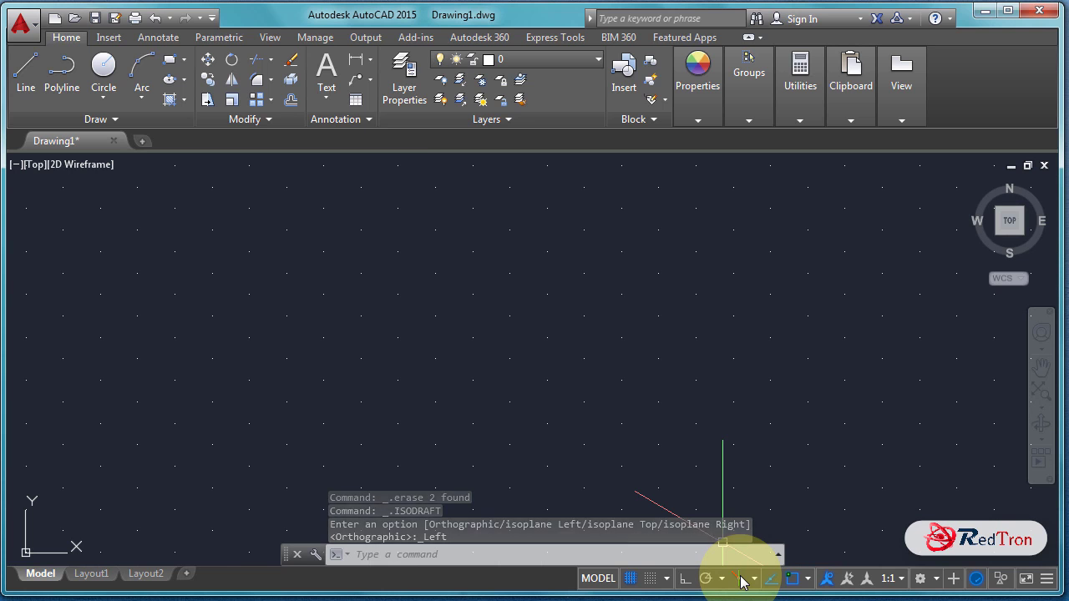
click(740, 578)
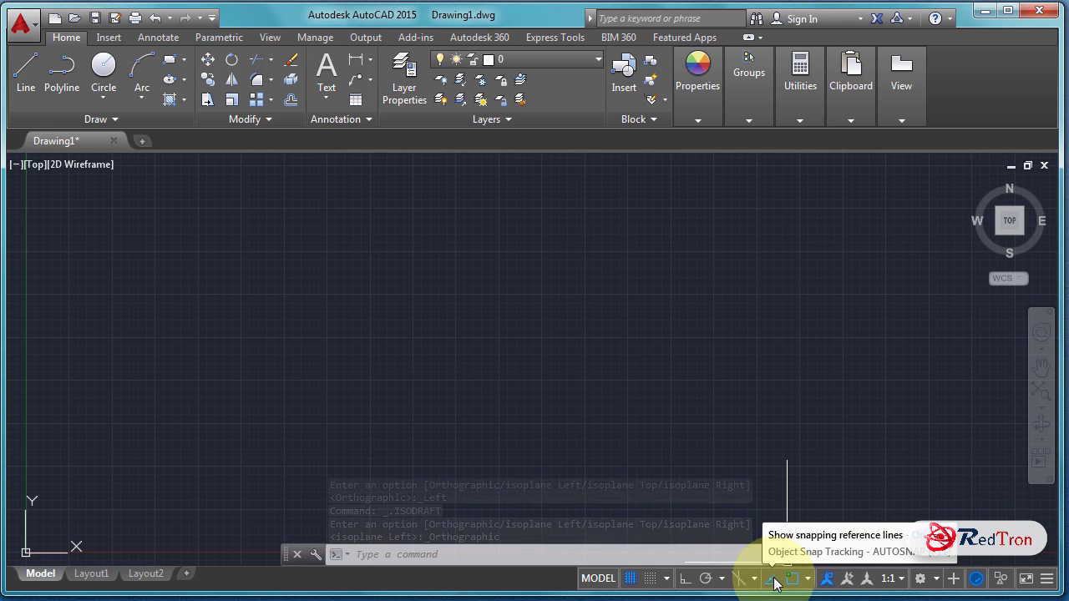
key(F11)
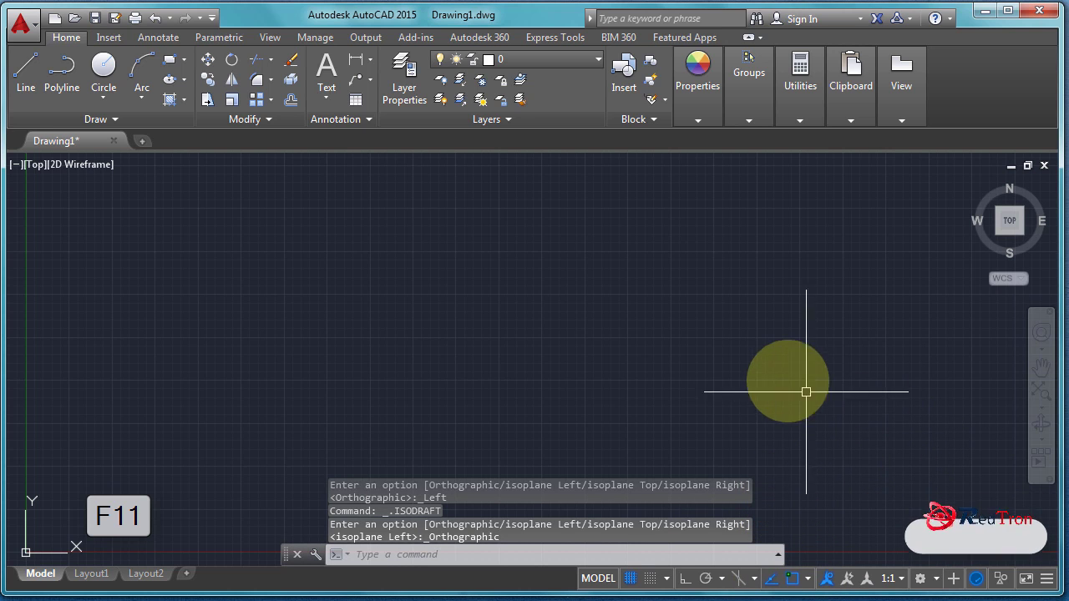
key(Escape)
key(Escape)
key(Escape)
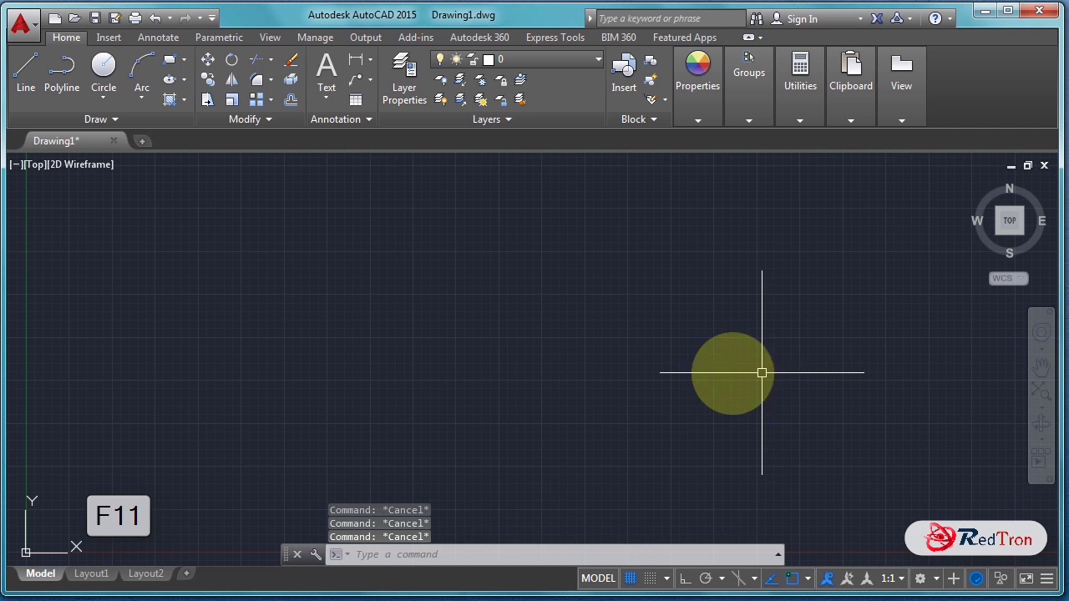
Draw a closed rectangle about 13.2 units high from four lines, aligning its corners with object snap tracking.
click(18, 71)
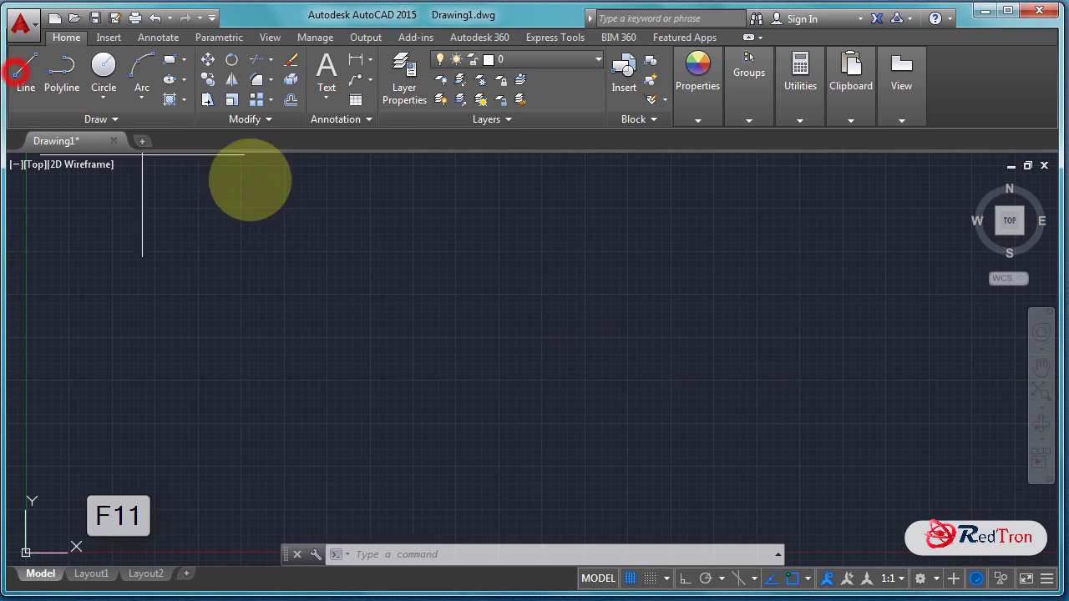
click(306, 244)
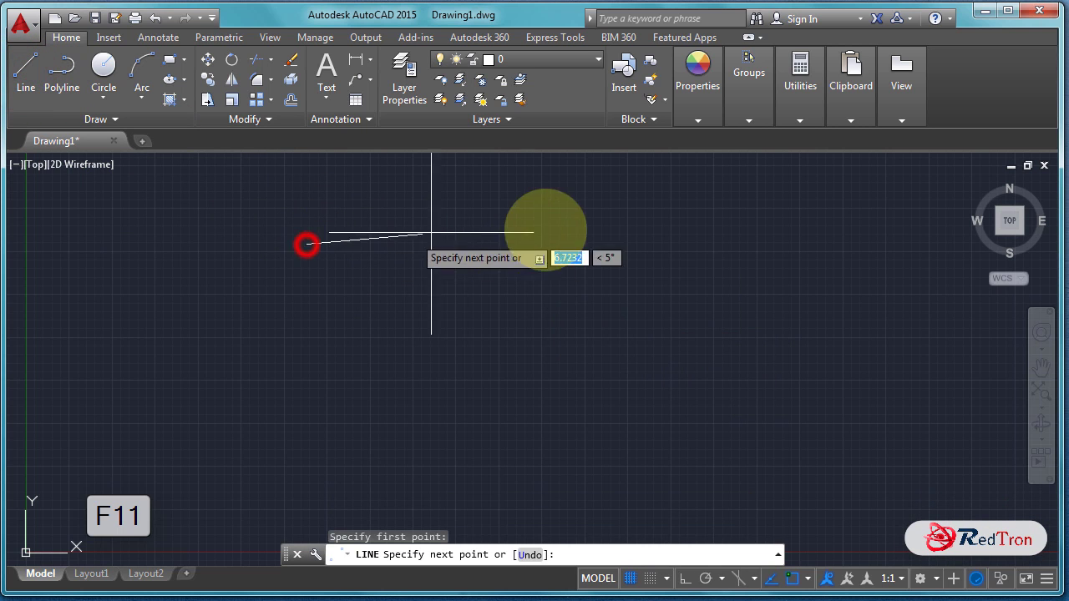
click(734, 244)
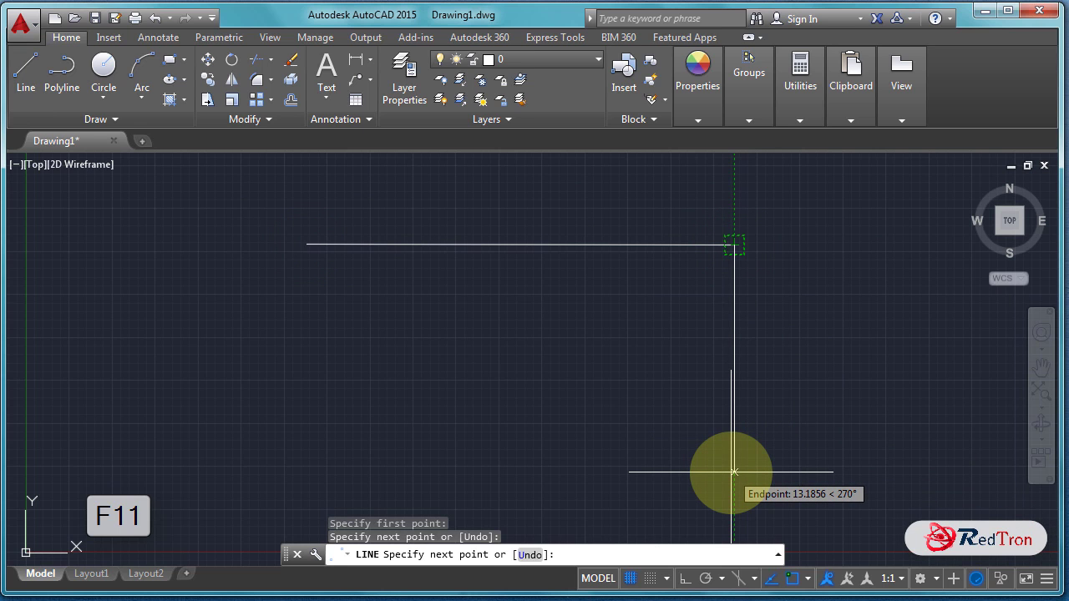
click(734, 473)
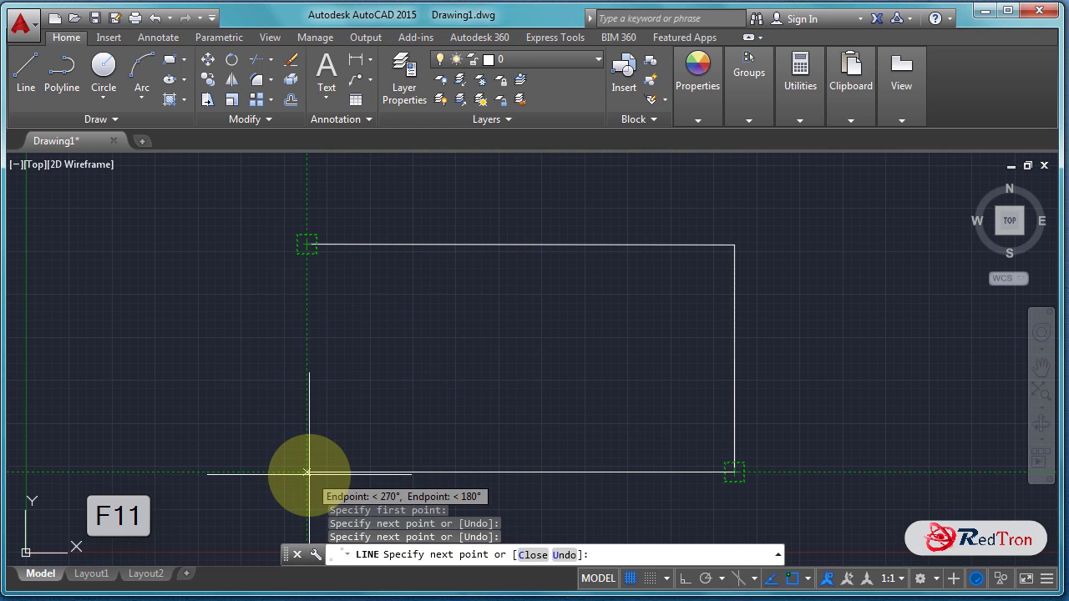
click(307, 473)
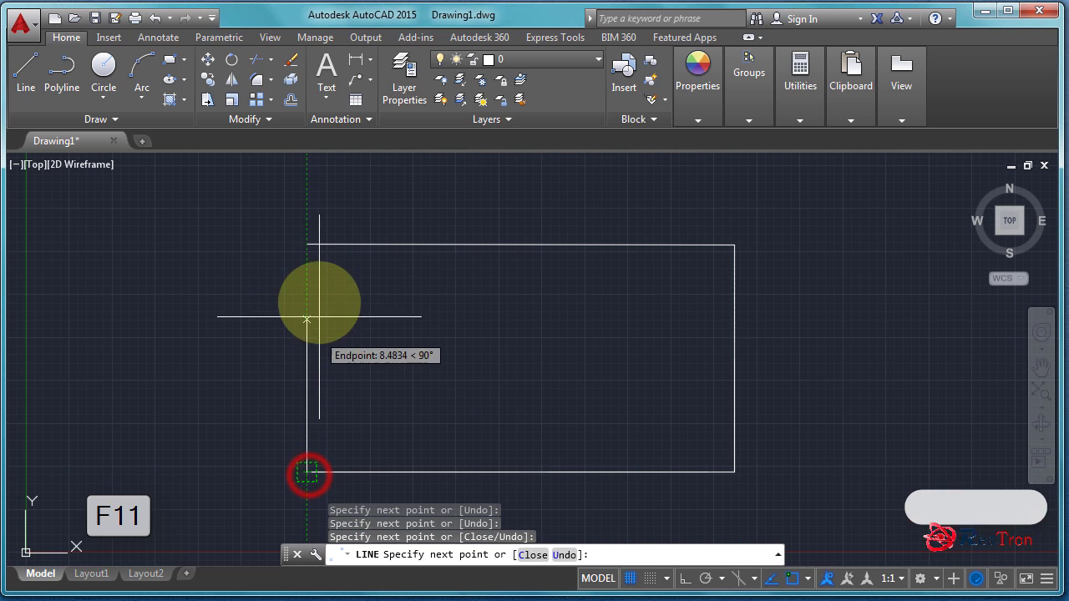
click(306, 245)
key(Escape)
key(Escape)
key(Escape)
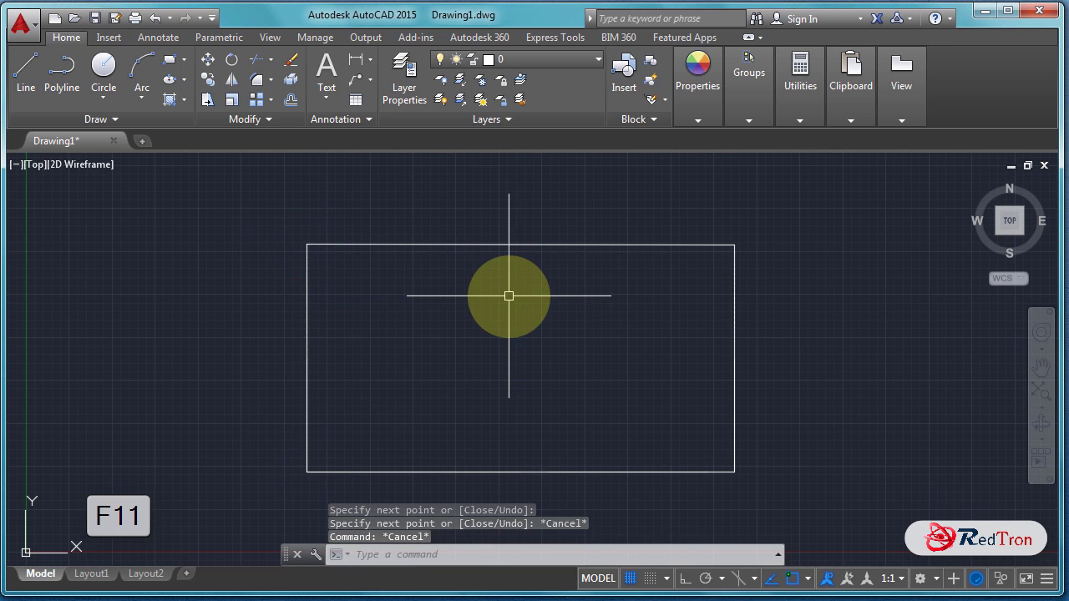
Erase the rectangle made of four lines.
middle_drag(706, 367, 592, 351)
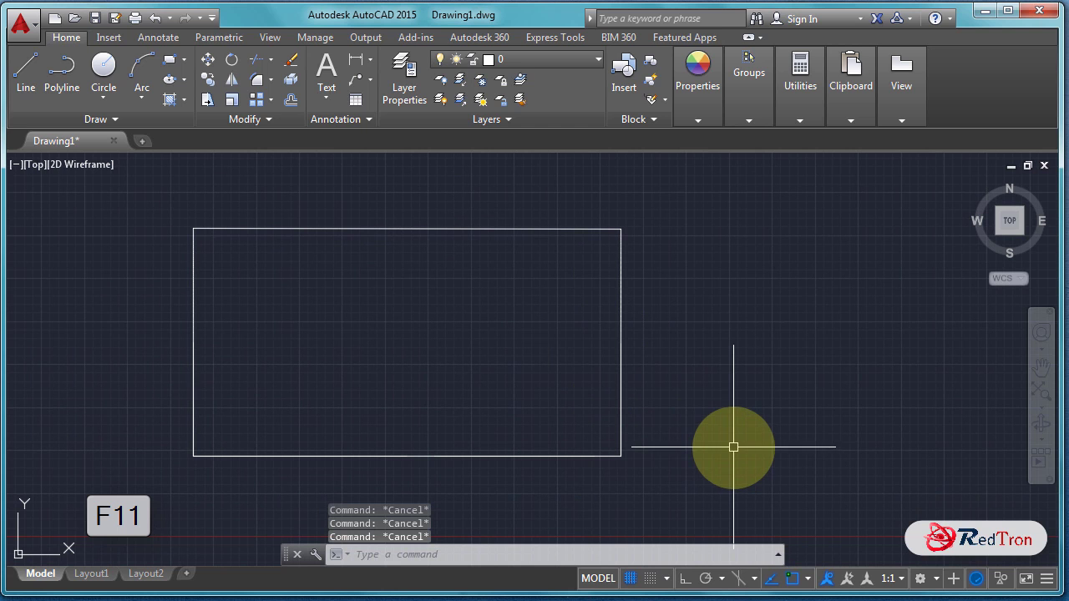
click(645, 486)
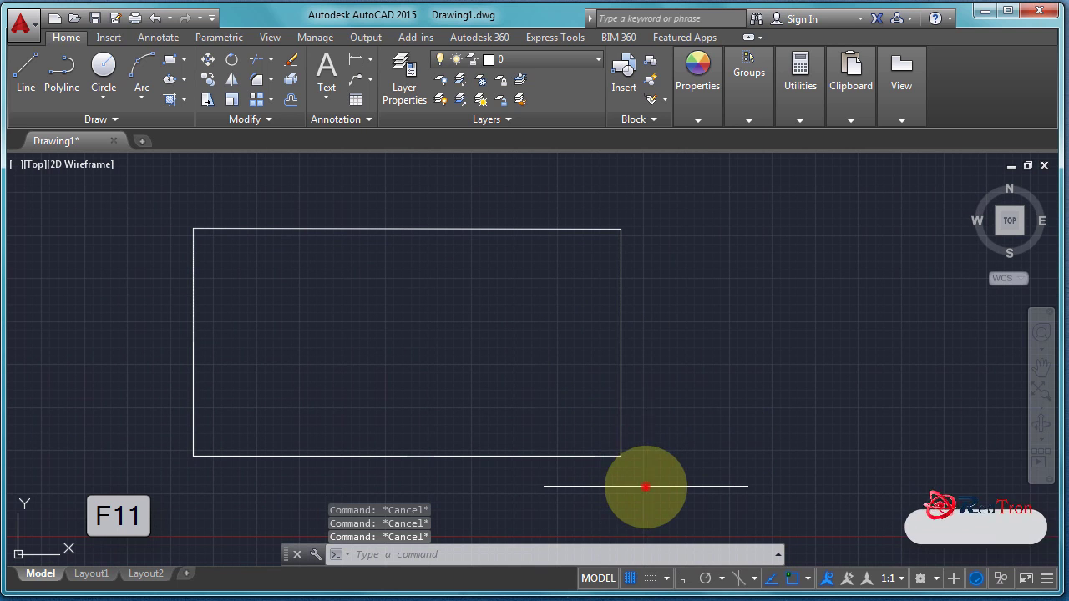
click(138, 205)
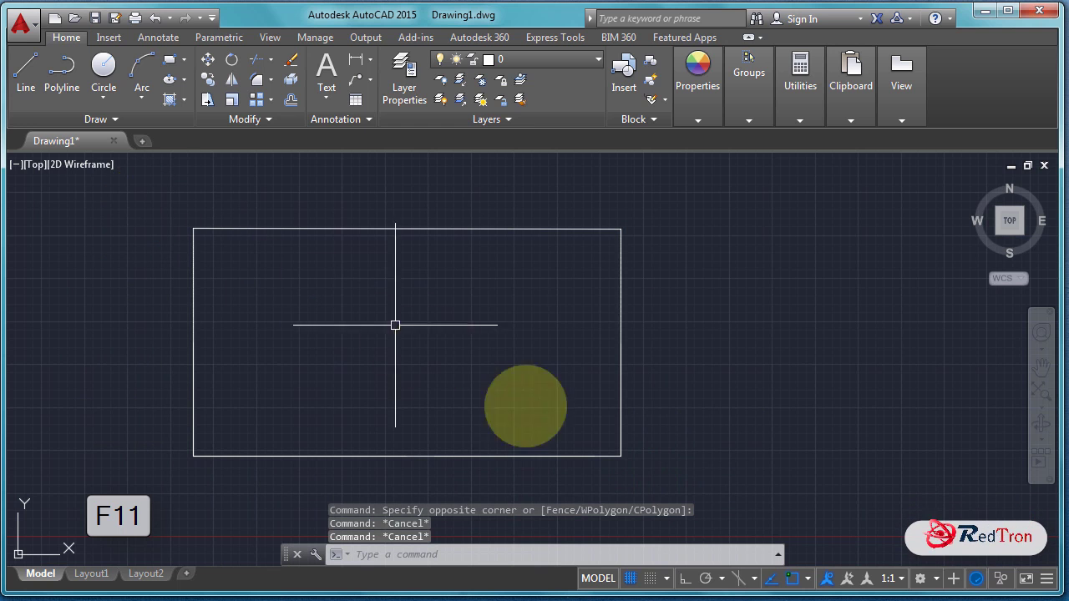
click(673, 479)
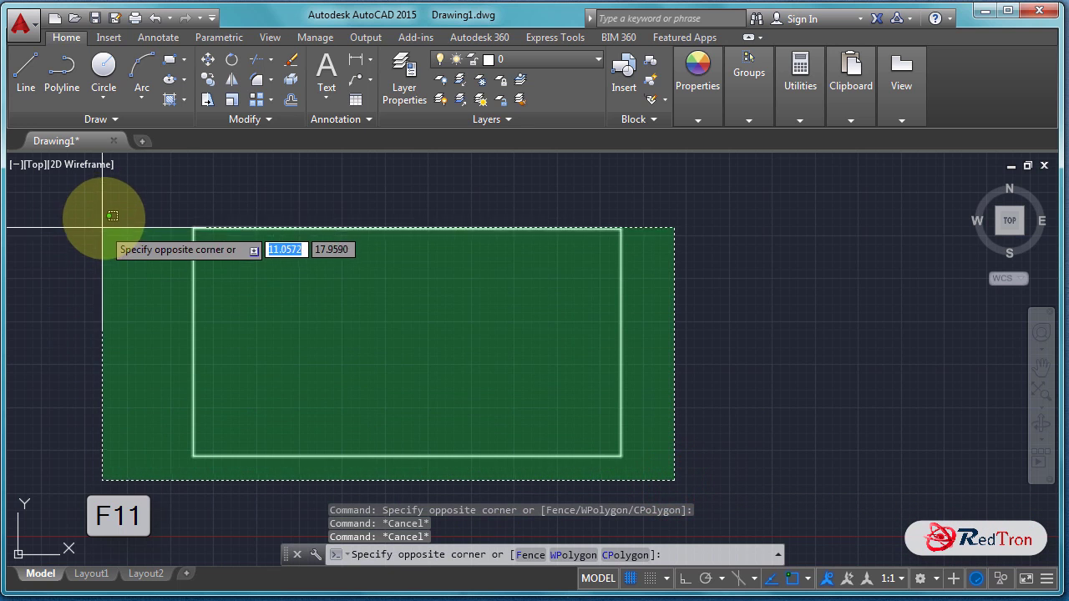
click(104, 205)
key(Delete)
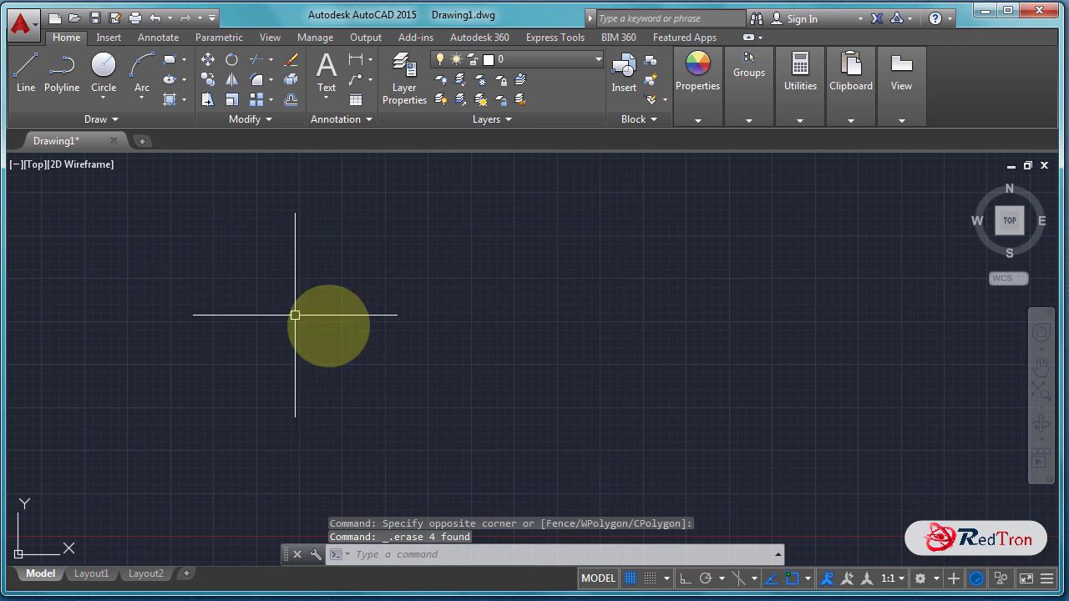
Turn off object snap tracking and draw a horizontal line with a vertical line about 13 units long down from its right end.
click(770, 576)
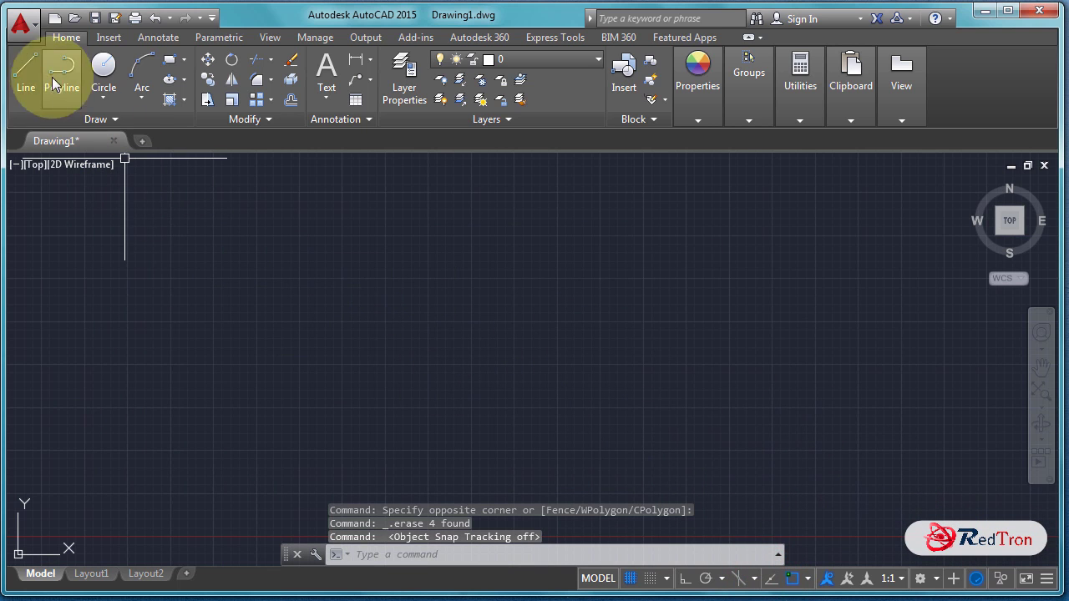
click(26, 73)
click(316, 241)
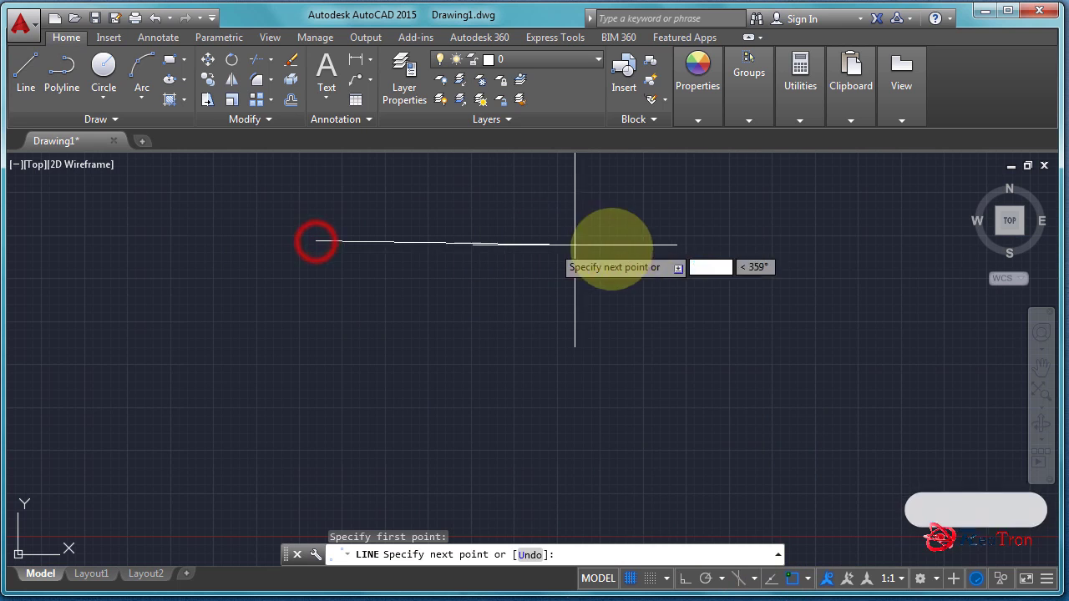
click(751, 241)
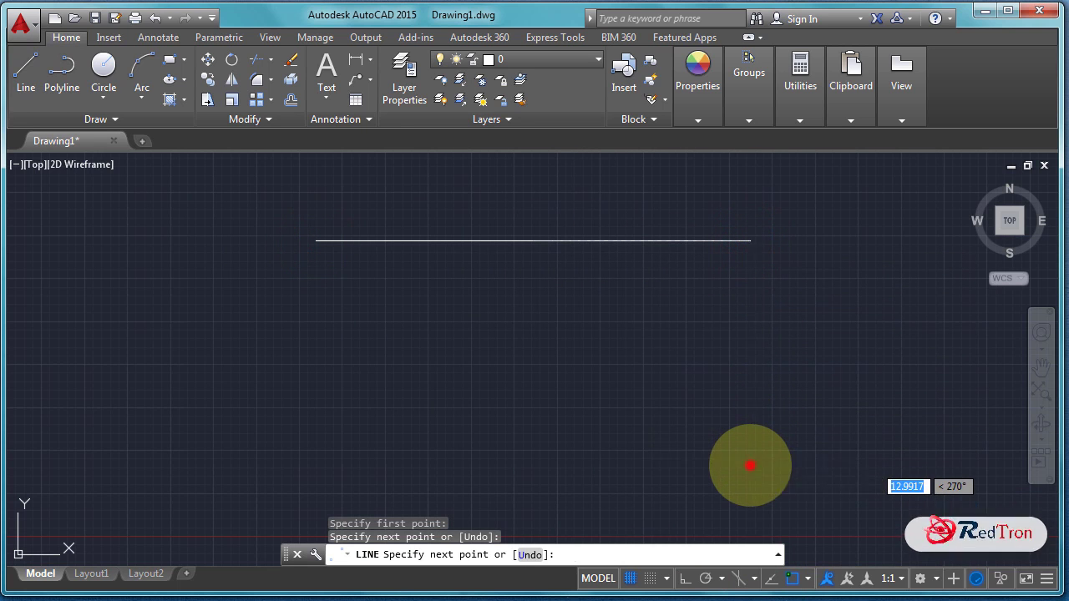
click(750, 465)
mouse_move(316, 241)
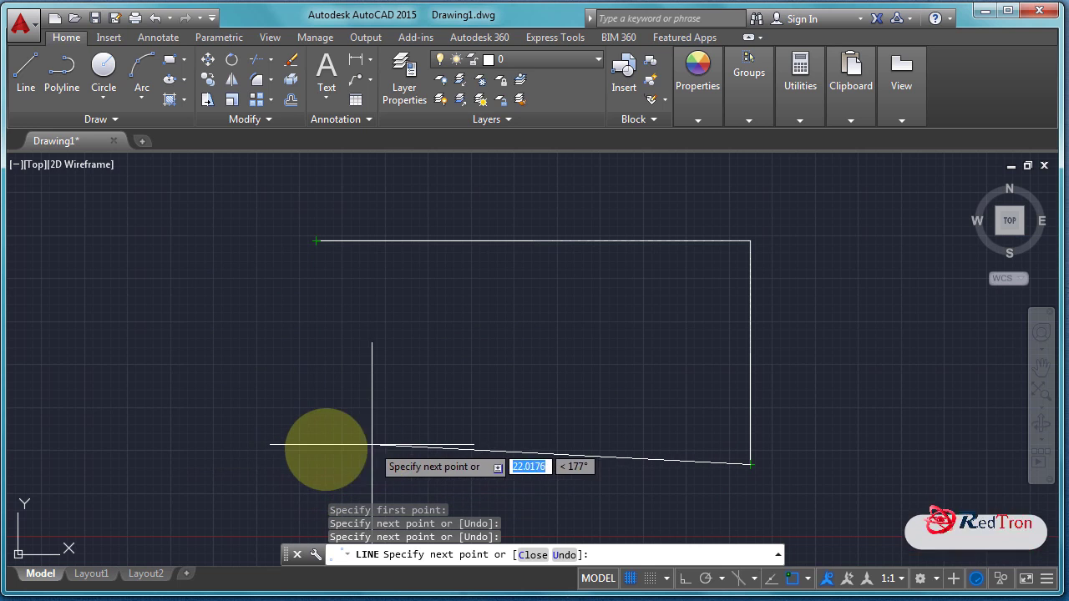
key(Escape)
key(Escape)
key(Escape)
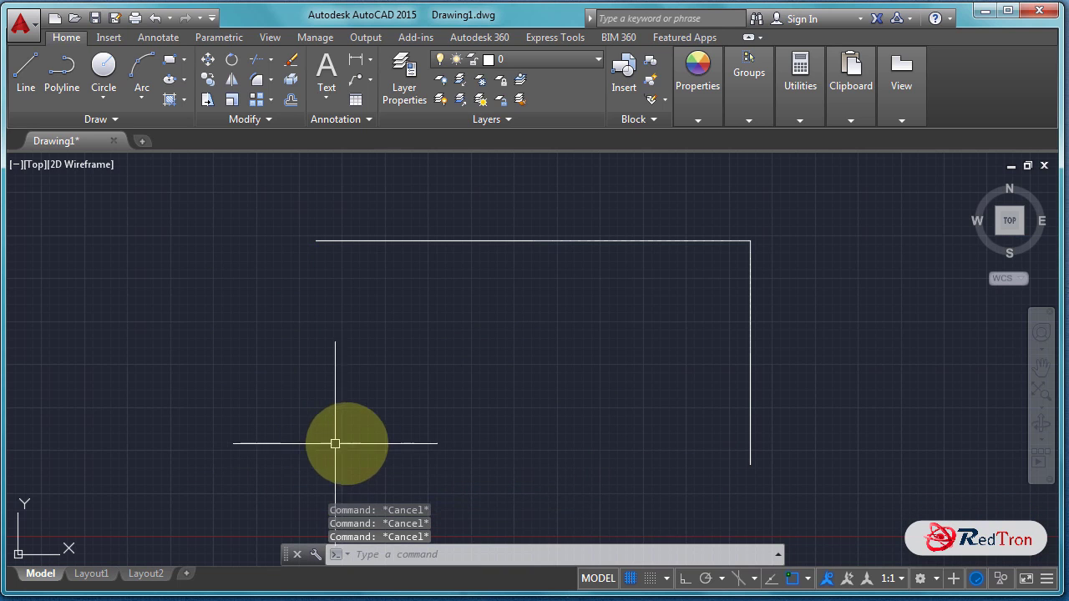
Turn on object snap tracking and close the rectangle with bottom and left lines, aligning the lower-left corner with the top line's start.
click(772, 583)
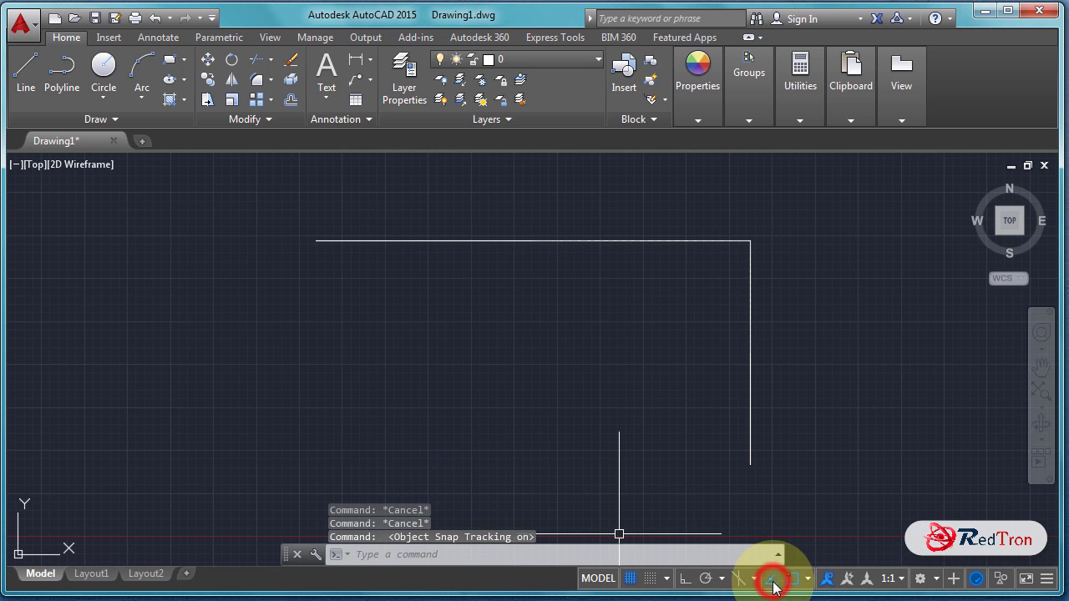
click(24, 81)
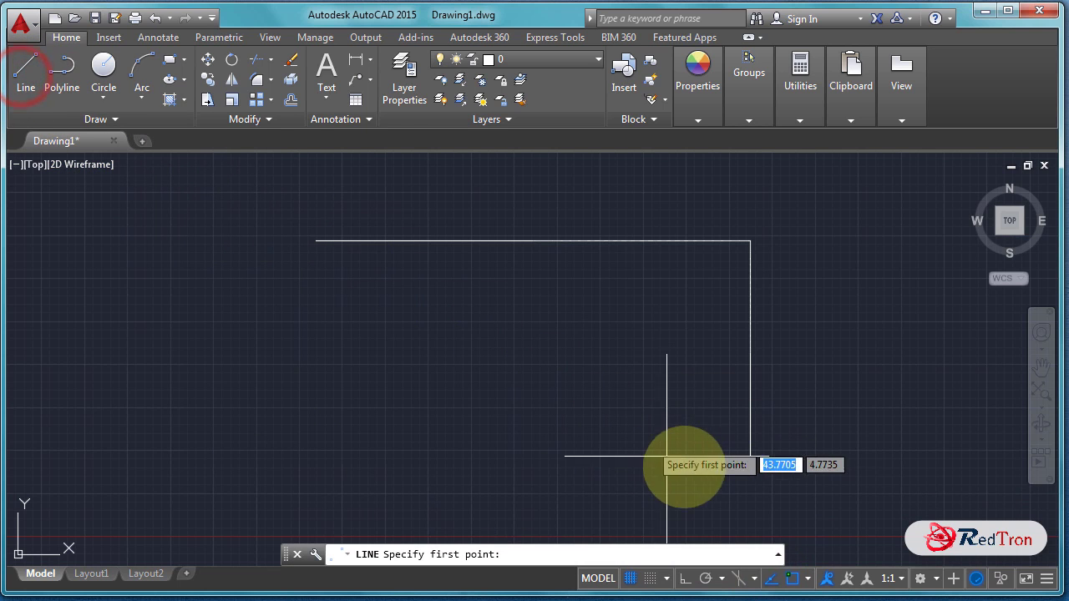
click(751, 463)
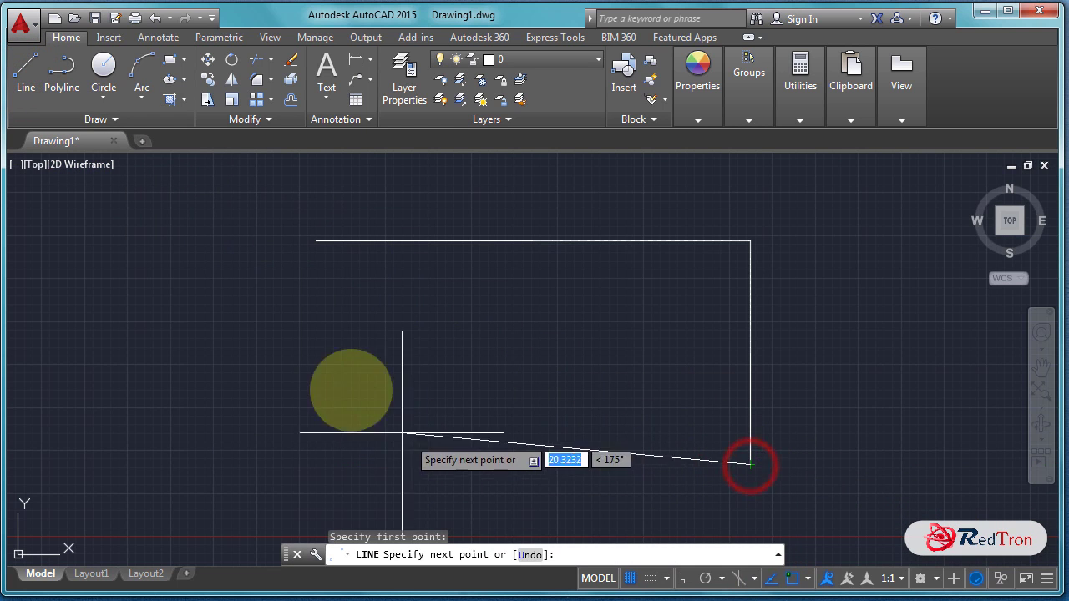
mouse_move(316, 242)
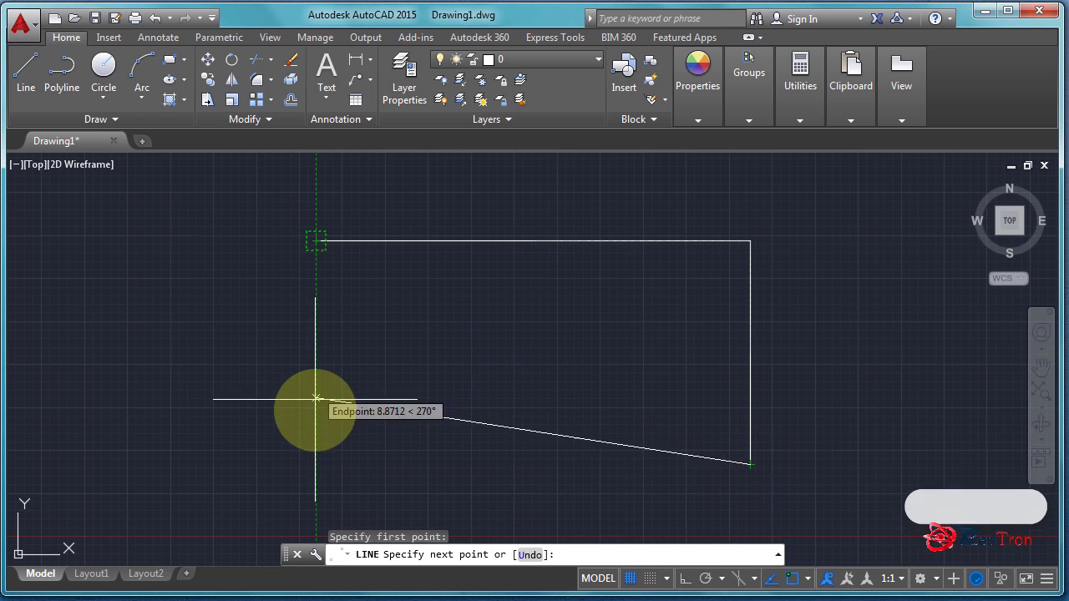
click(316, 464)
click(316, 242)
right_click(205, 232)
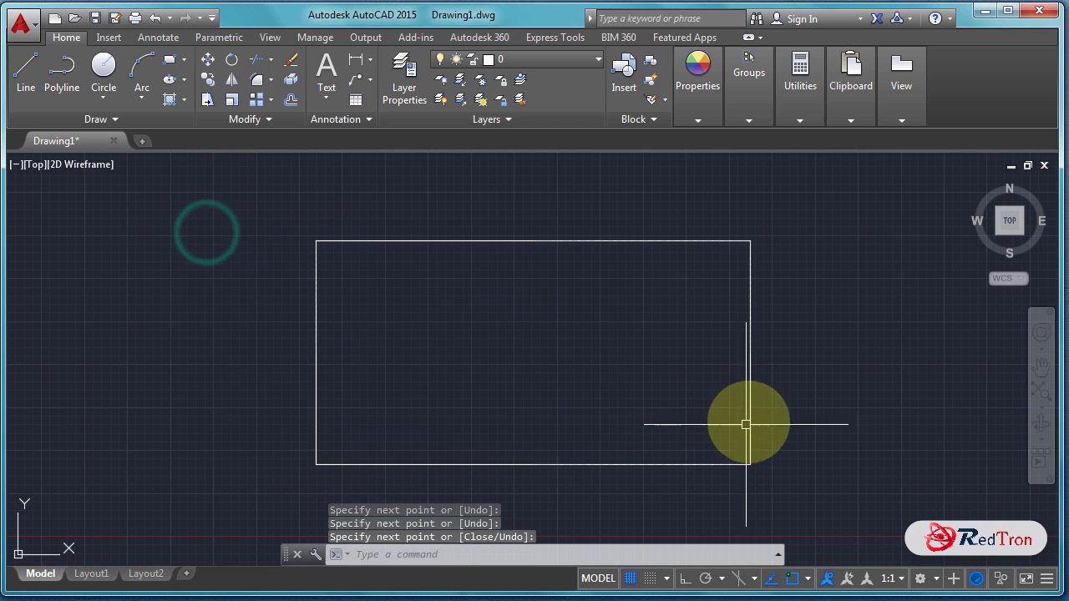
Erase all four lines of the tracked rectangle.
click(783, 493)
click(265, 214)
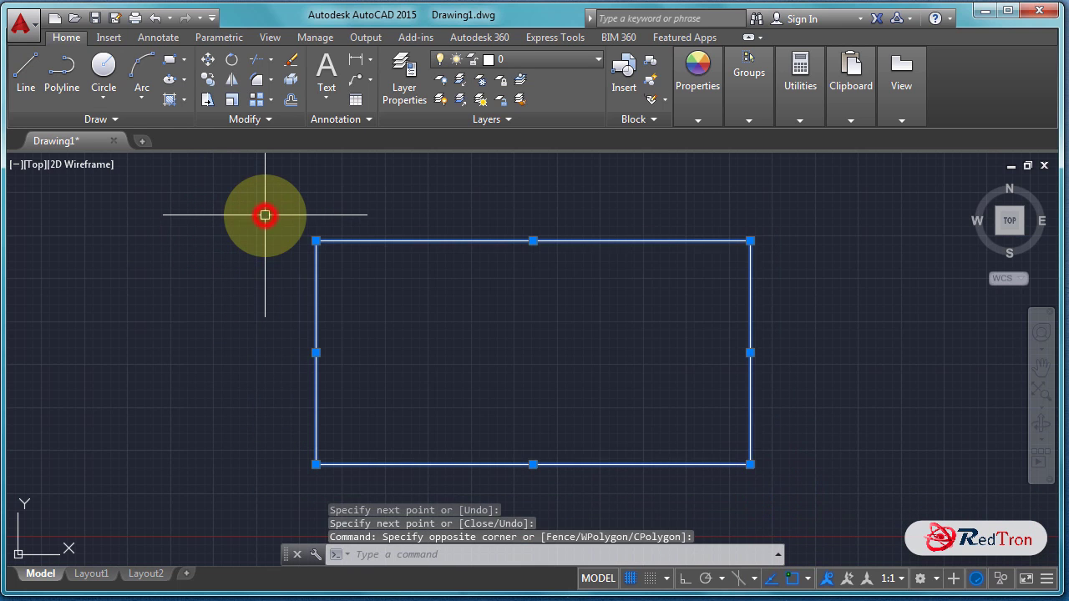
key(Delete)
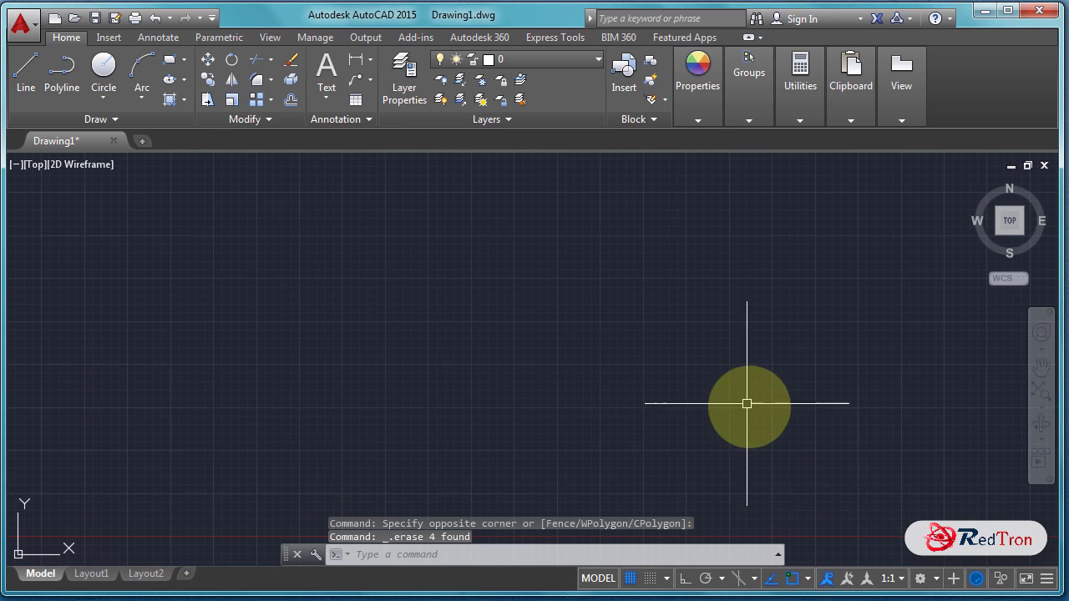
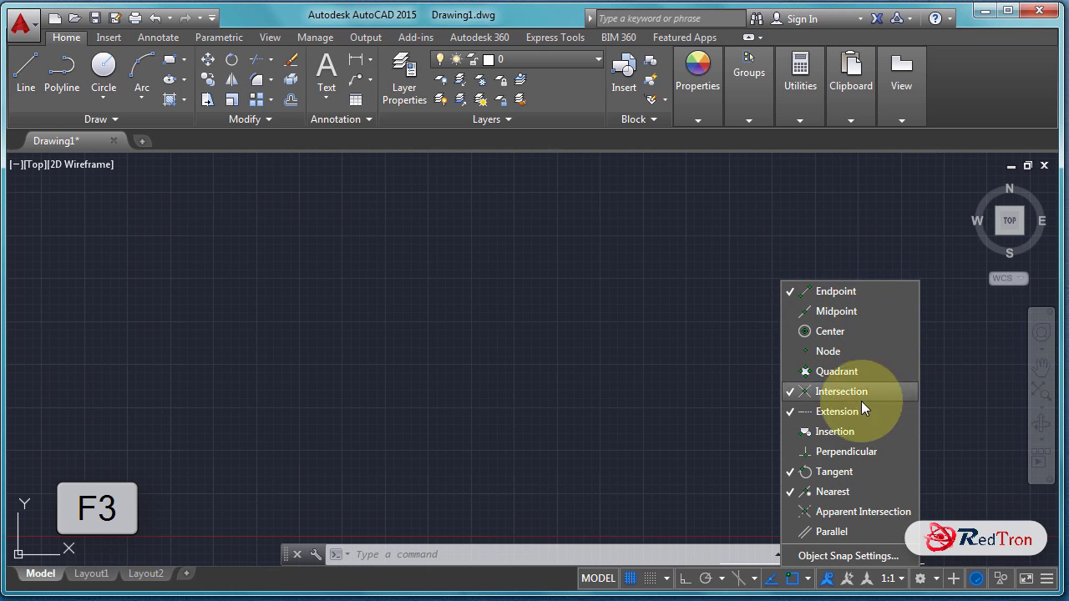
Draw a wide closed rectangle about 10.6 units high from four lines, aligning its lower-left corner by object snap tracking.
click(632, 383)
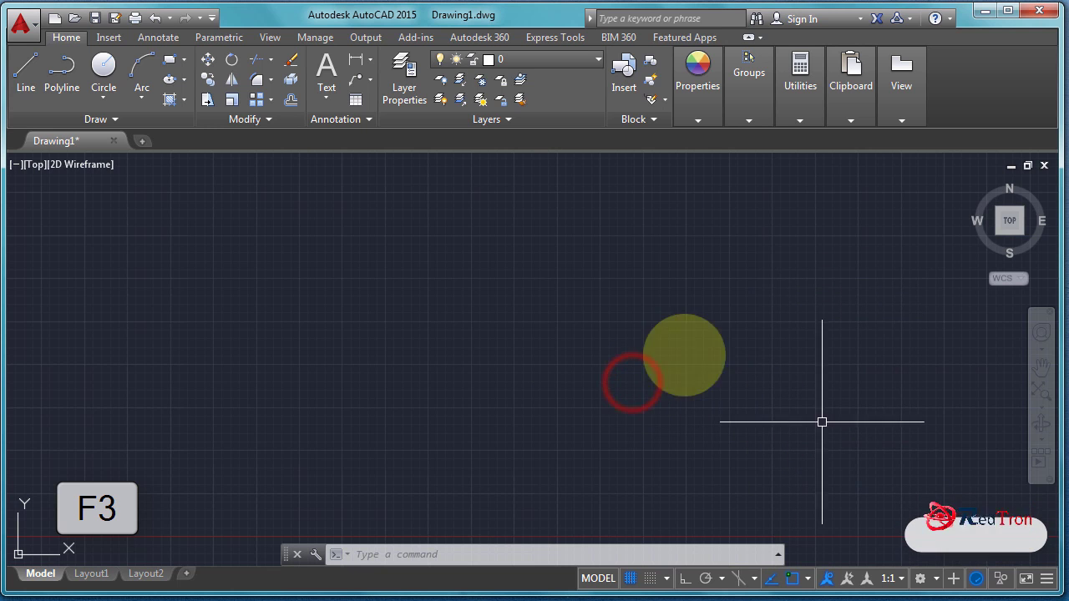
click(25, 74)
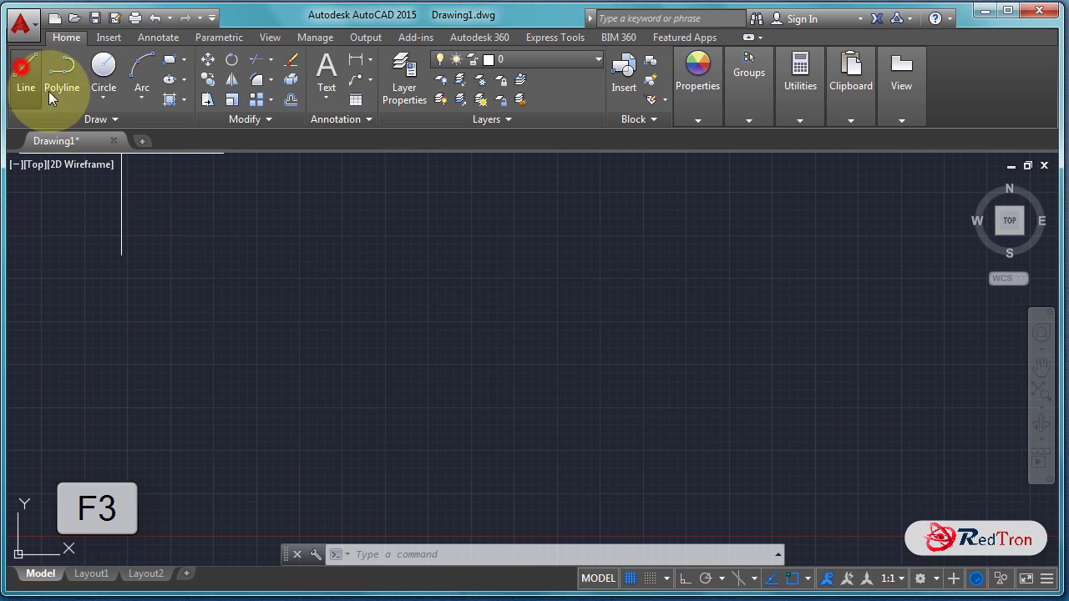
click(266, 277)
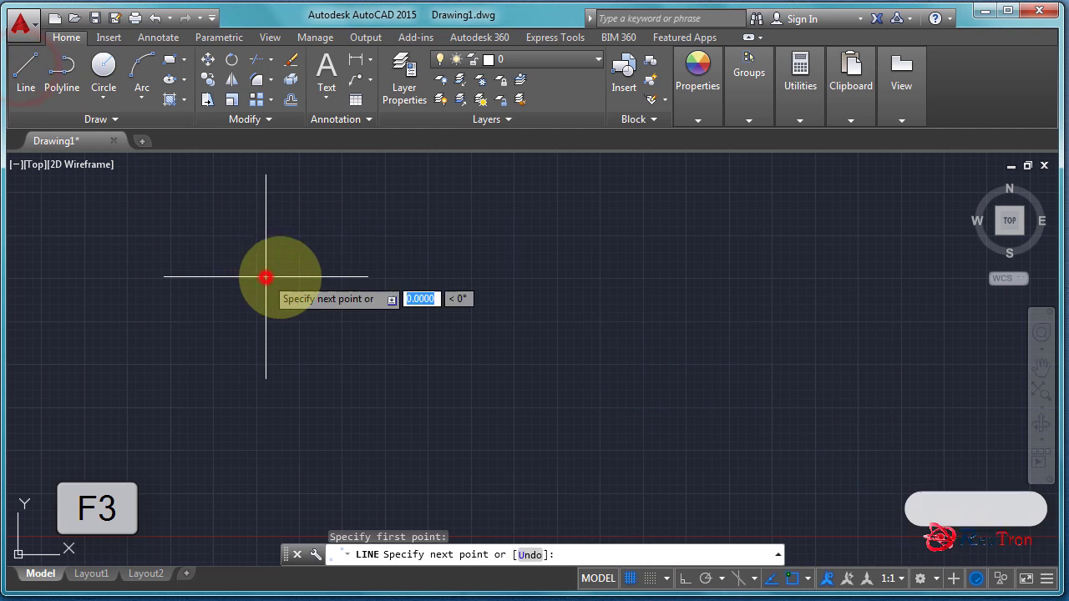
click(770, 276)
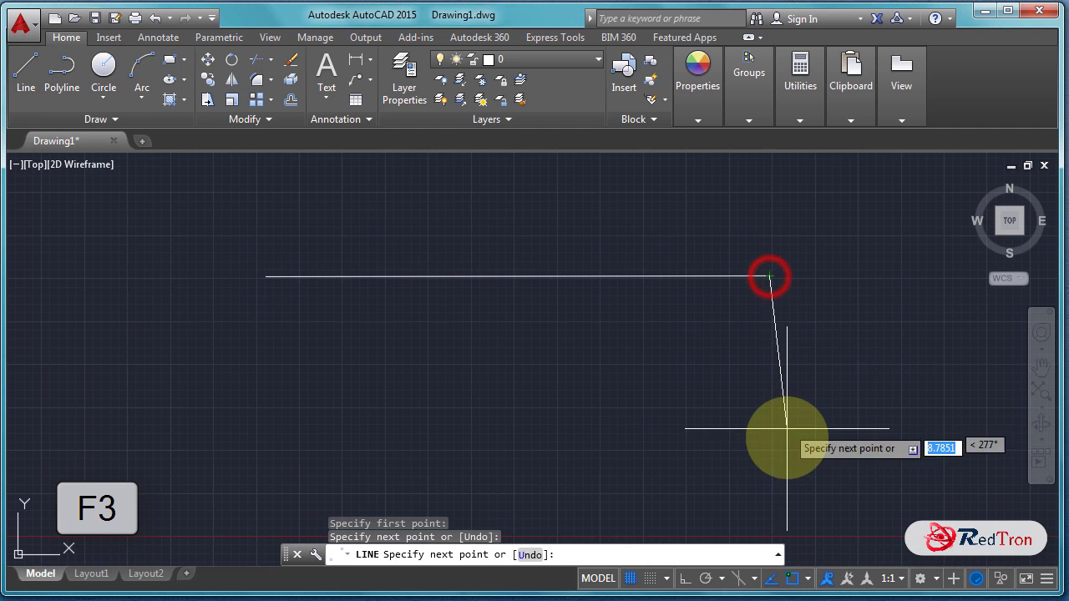
click(769, 460)
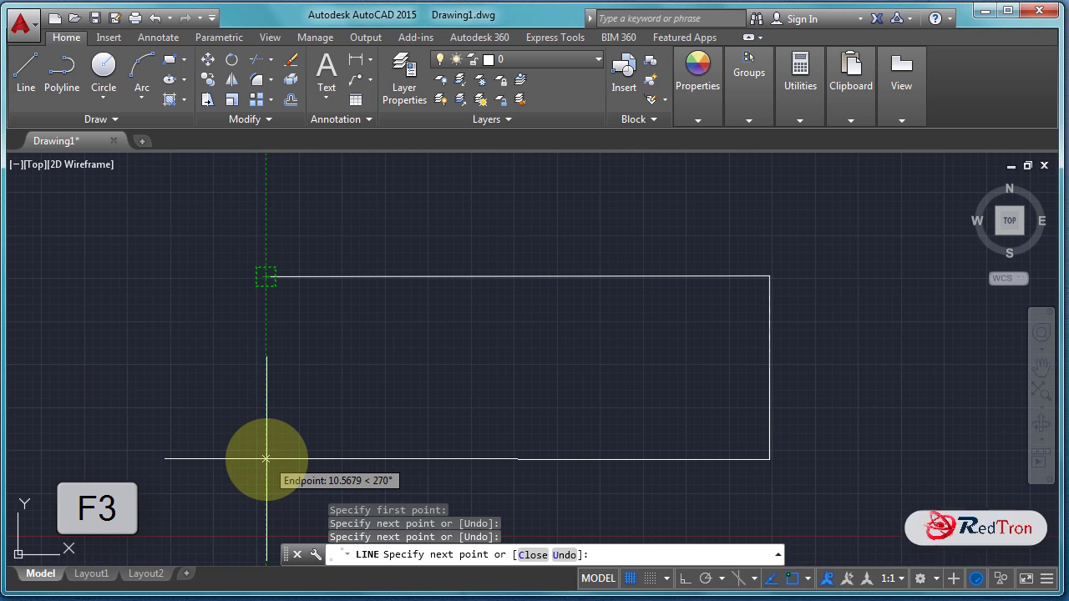
click(265, 460)
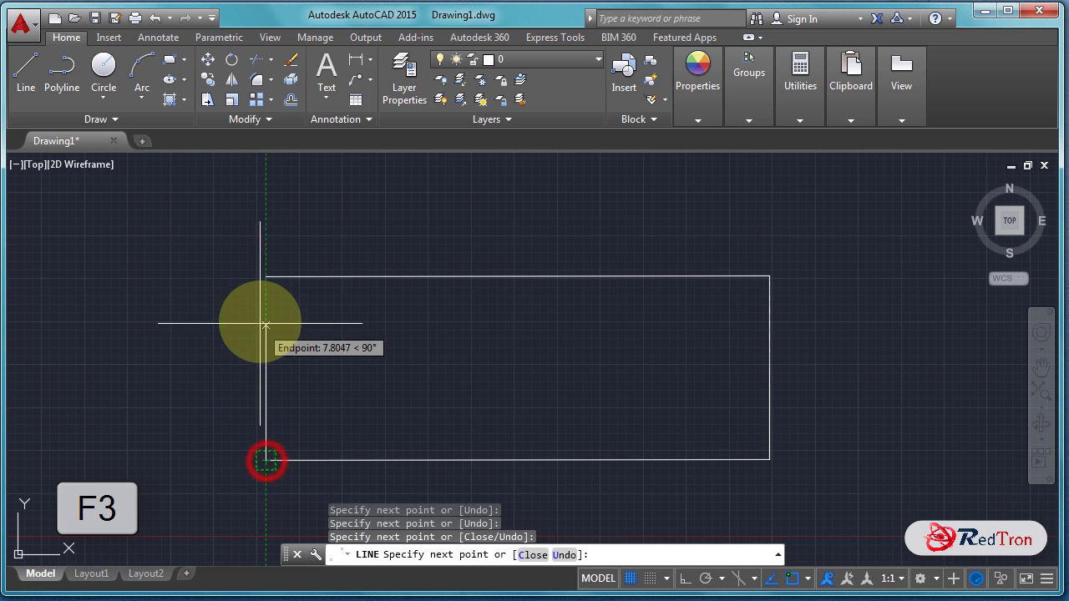
click(266, 276)
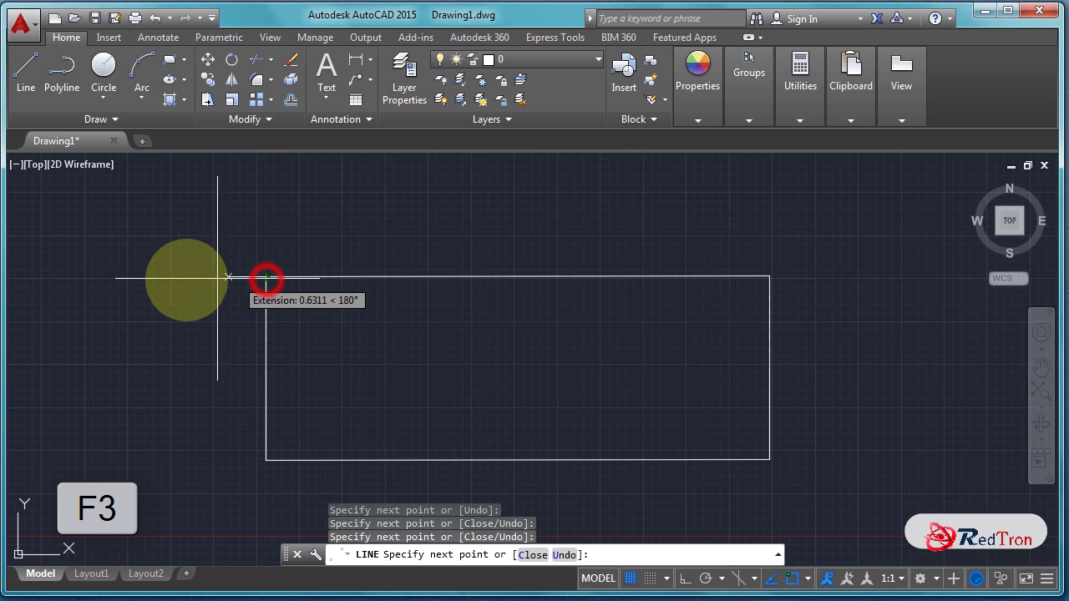
right_click(168, 281)
key(Escape)
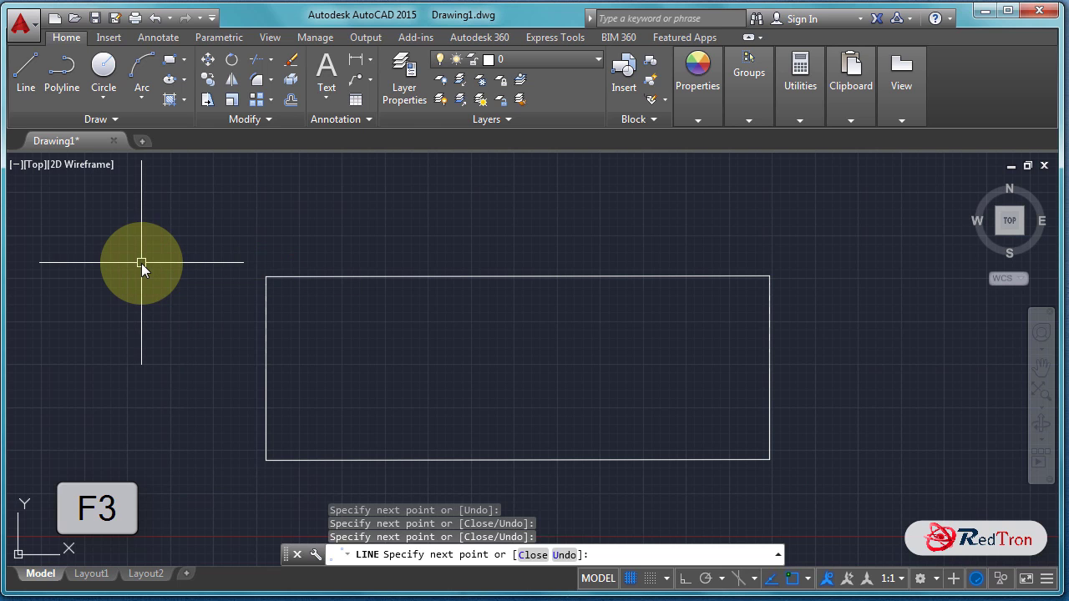
key(Escape)
key(Escape)
key(Escape)
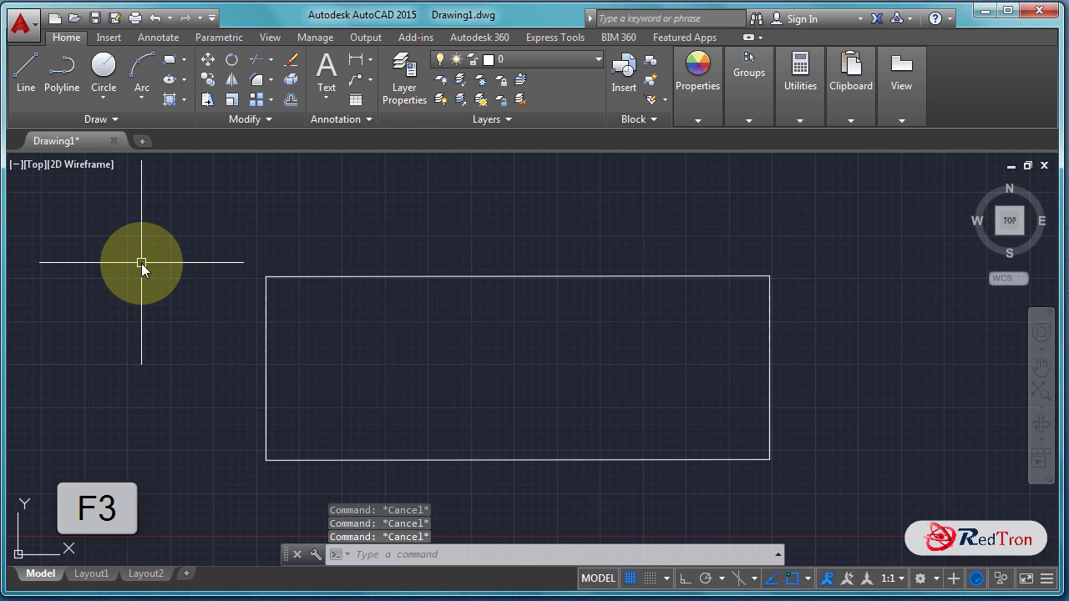
Enable the Midpoint object snap with the Line command waiting for its first point.
click(808, 579)
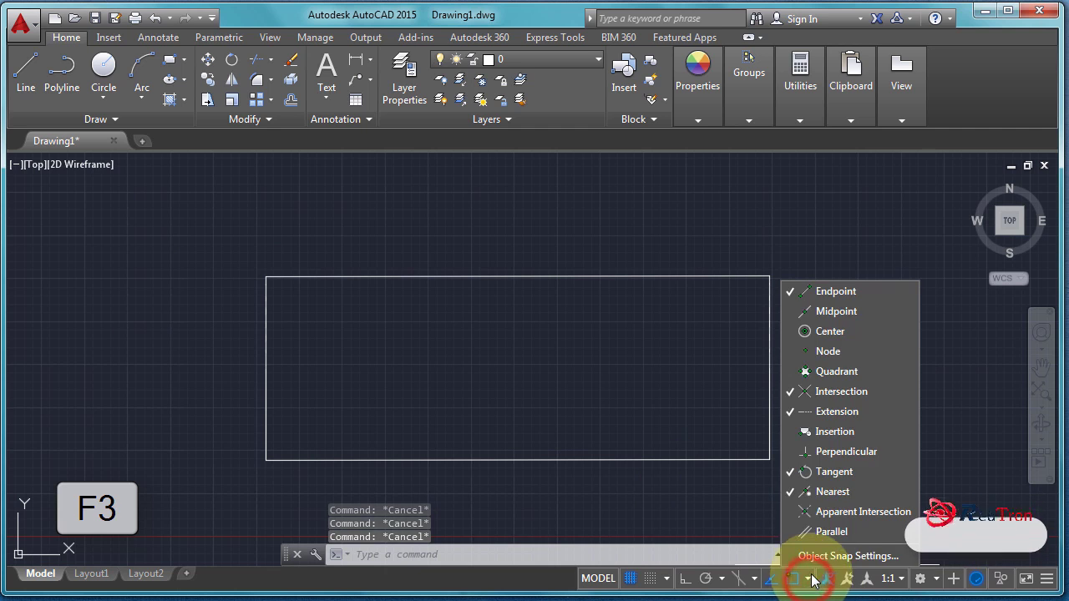
click(848, 315)
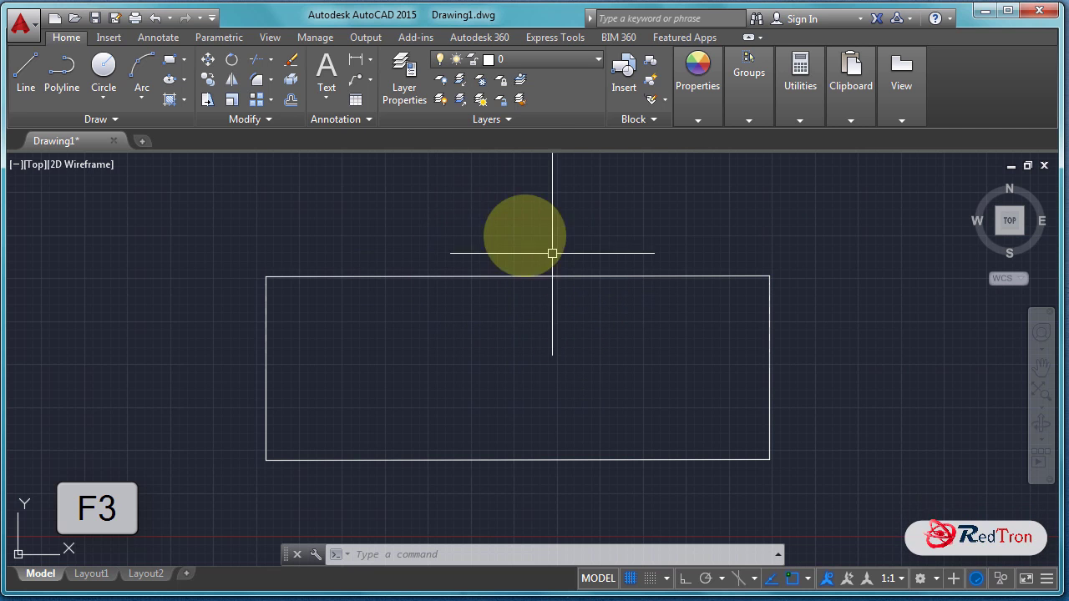
click(23, 84)
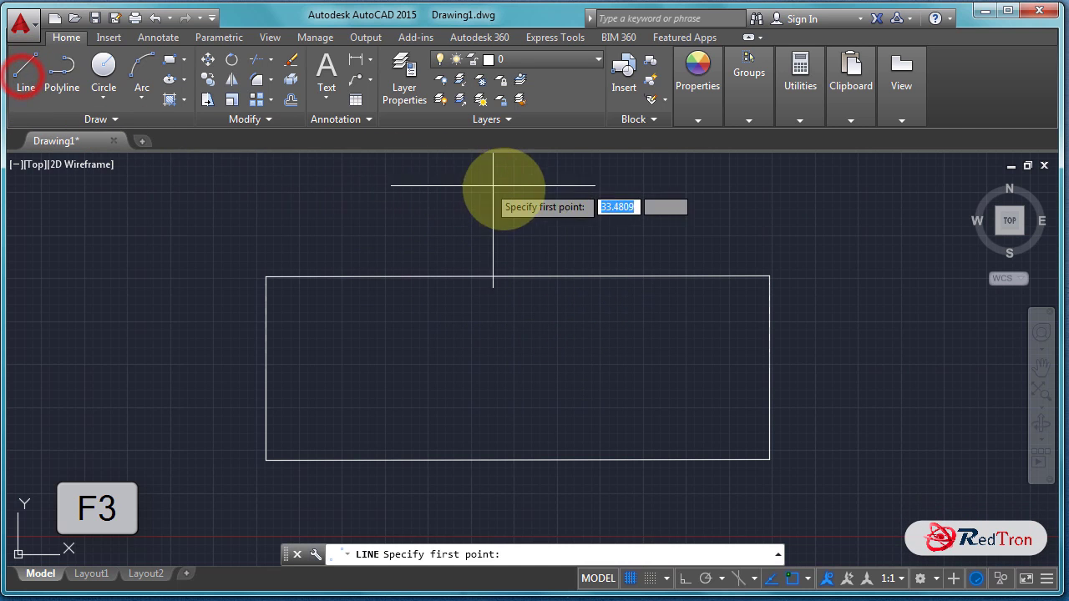
middle_drag(566, 206, 448, 294)
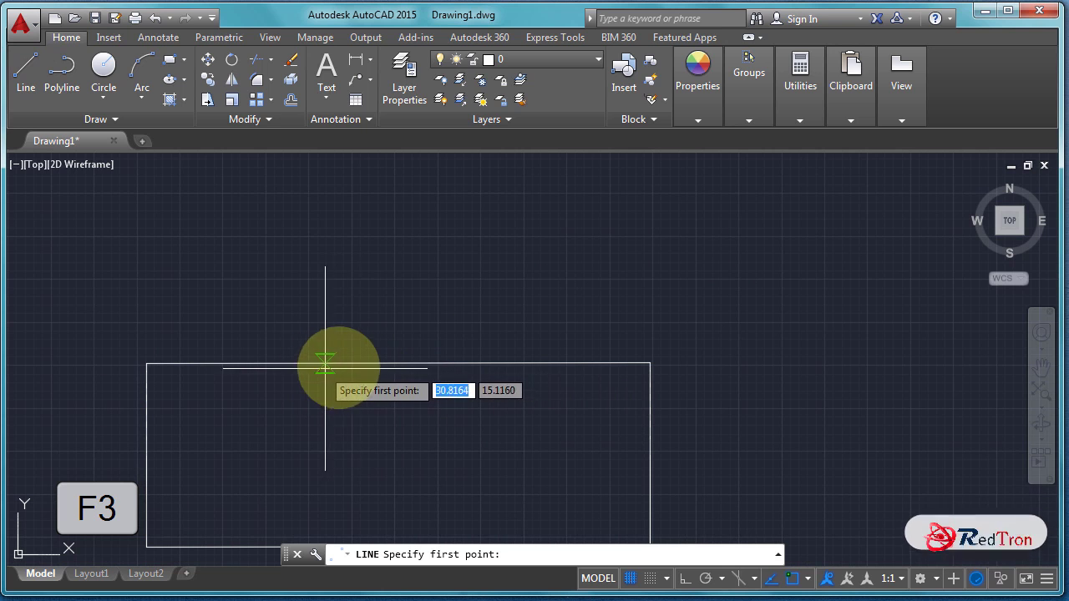
click(807, 579)
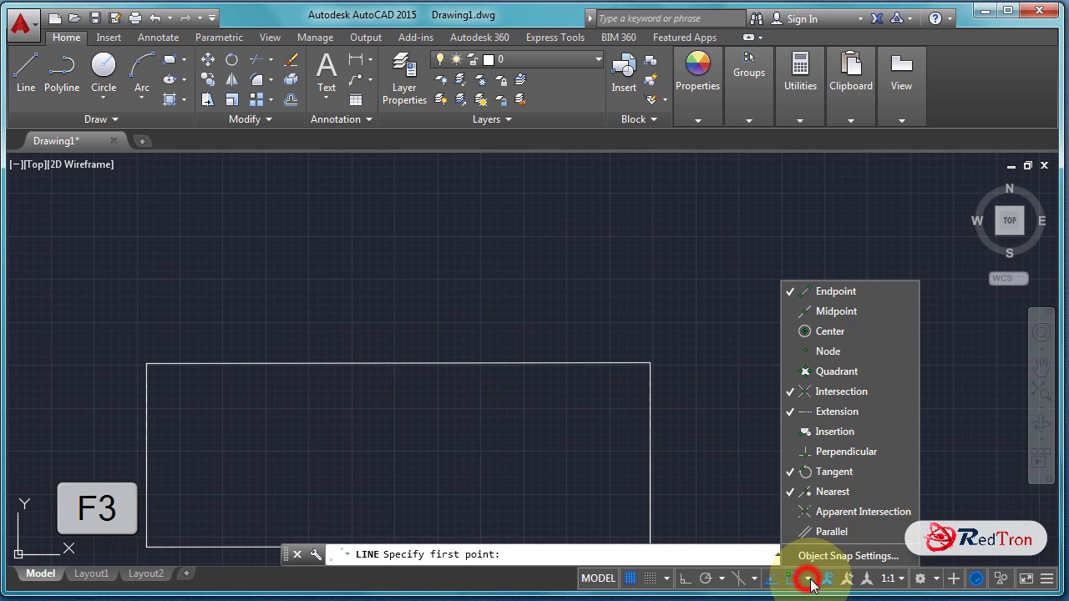
click(841, 312)
click(655, 295)
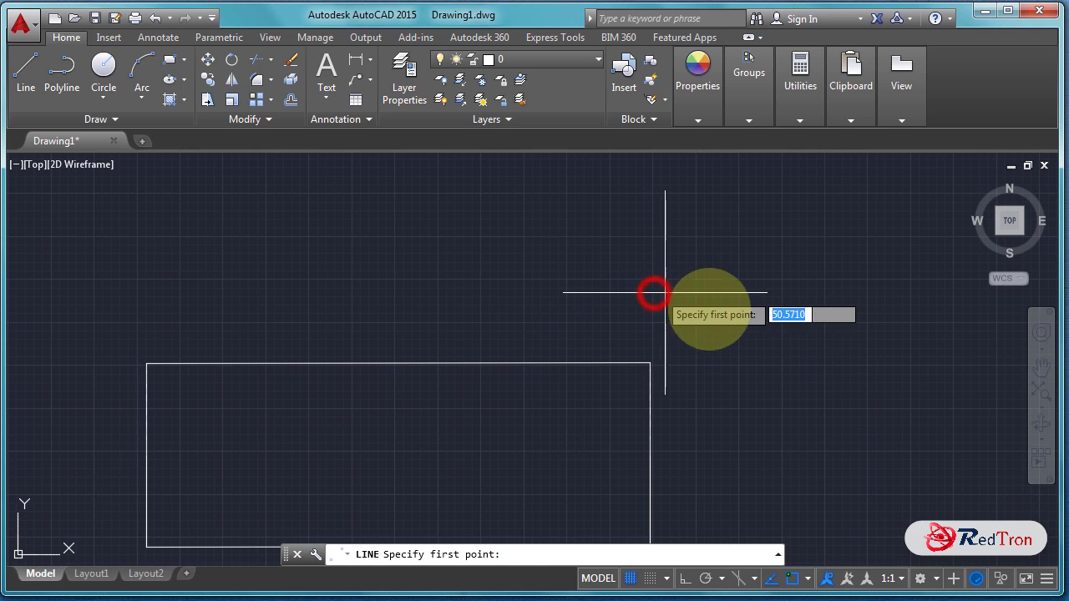
Draw a vertical line up from the midpoint of the rectangle's top edge and continue it about 21 units horizontally to the right.
click(399, 365)
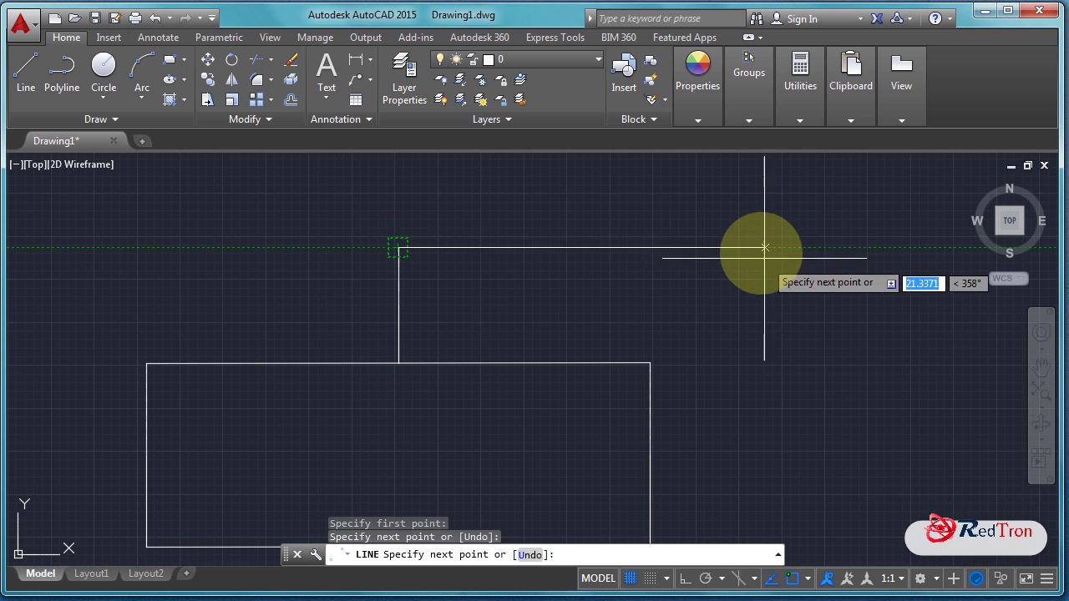
click(764, 248)
right_click(764, 306)
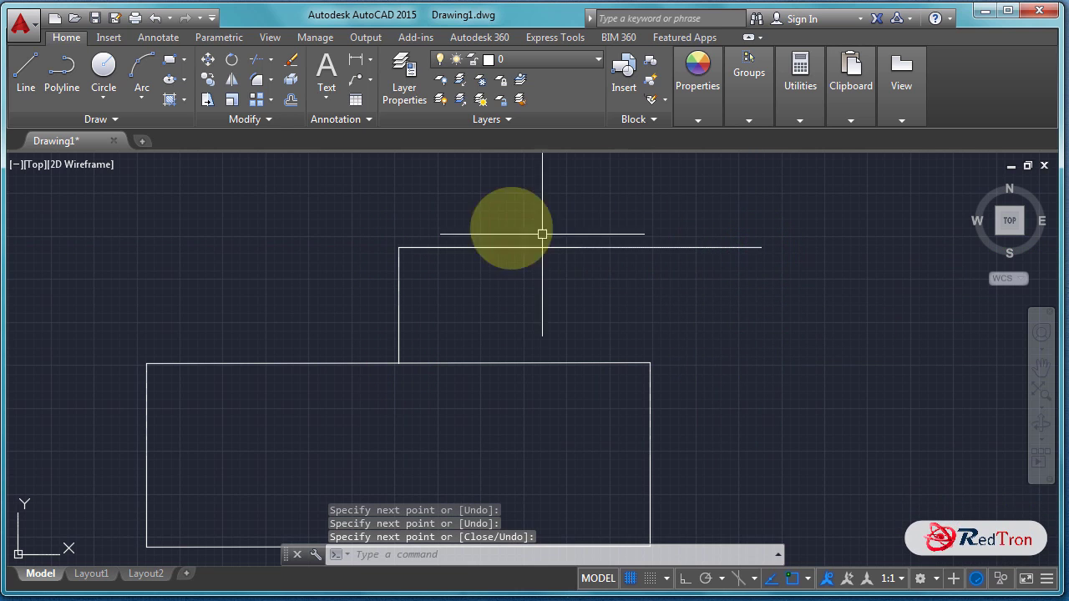
Check the Midpoint snap on the upper horizontal line with the Line command, without drawing anything.
click(17, 65)
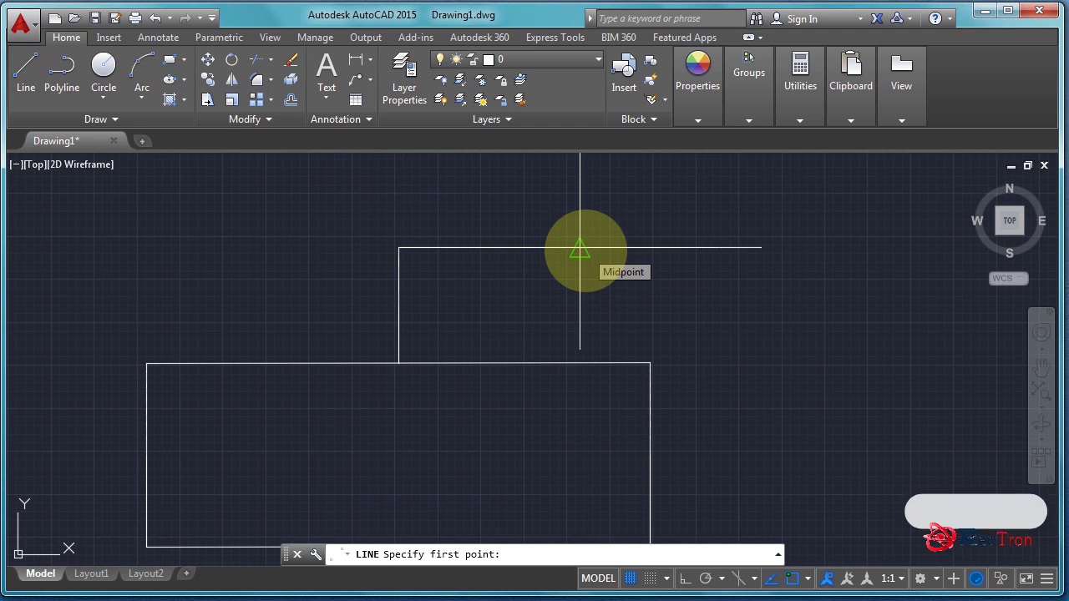
key(Escape)
key(Escape)
key(Escape)
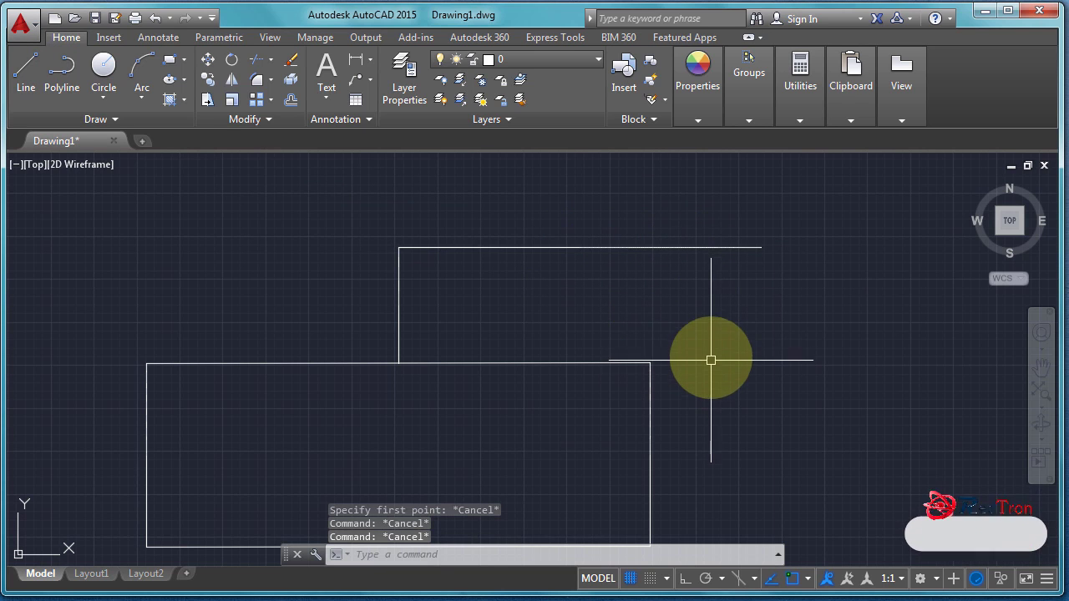
Erase the rectangle together with the vertical and horizontal lines above it.
scroll(705, 333, down, 2)
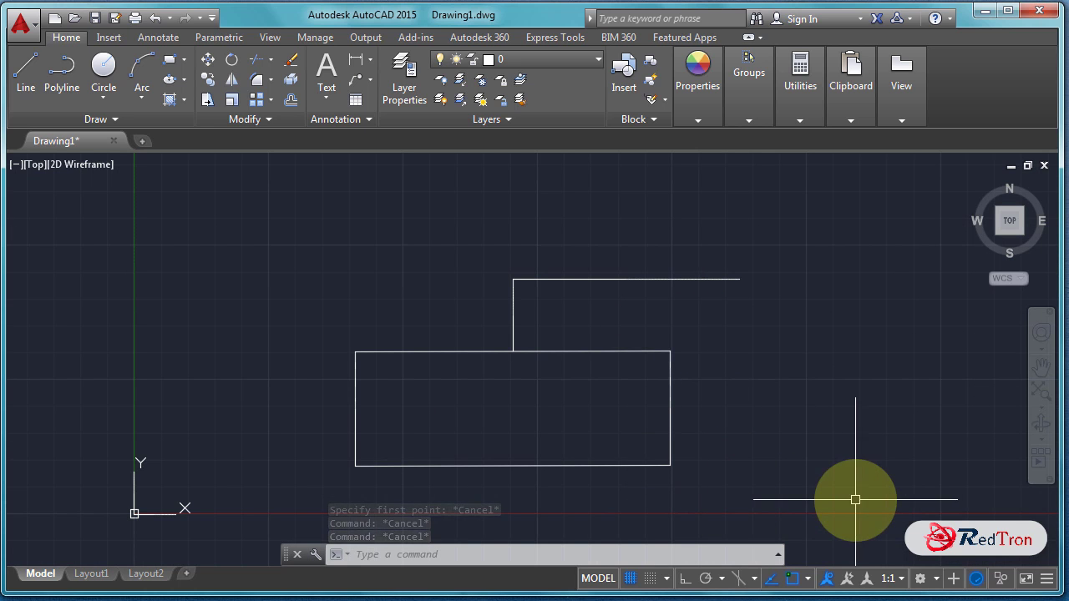
click(823, 510)
click(264, 201)
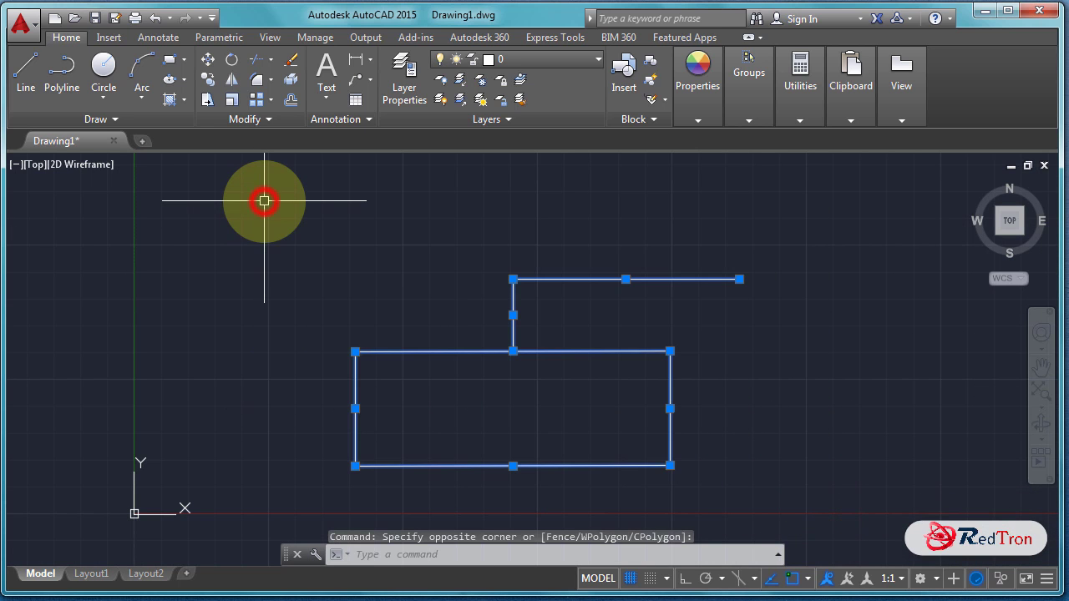
key(Delete)
scroll(284, 242, up, 2)
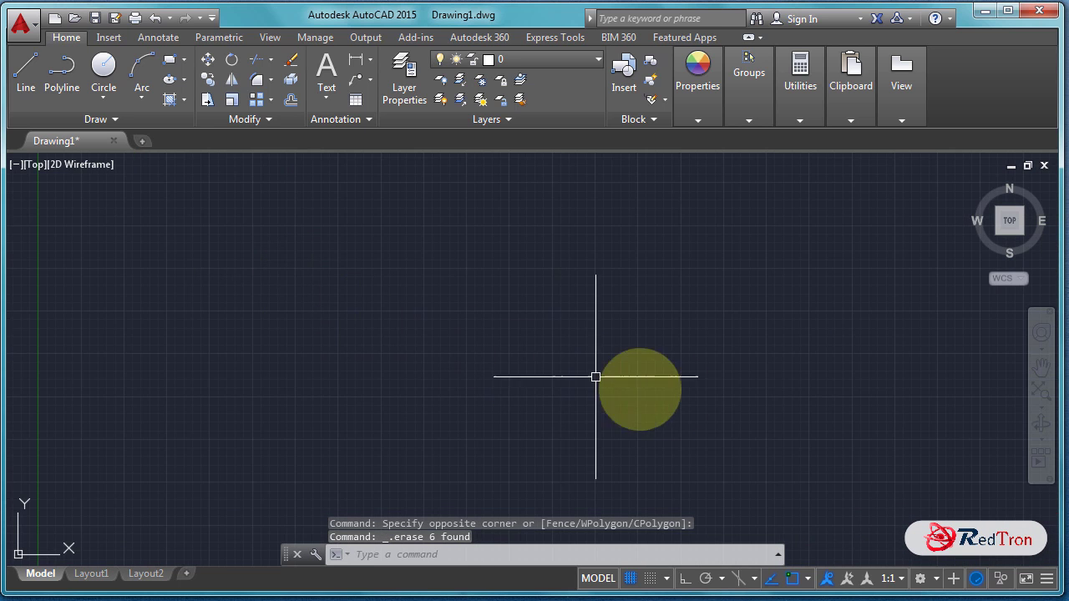
Draw a circle with a radius of about 6.76 units in the middle of the drawing area.
click(811, 581)
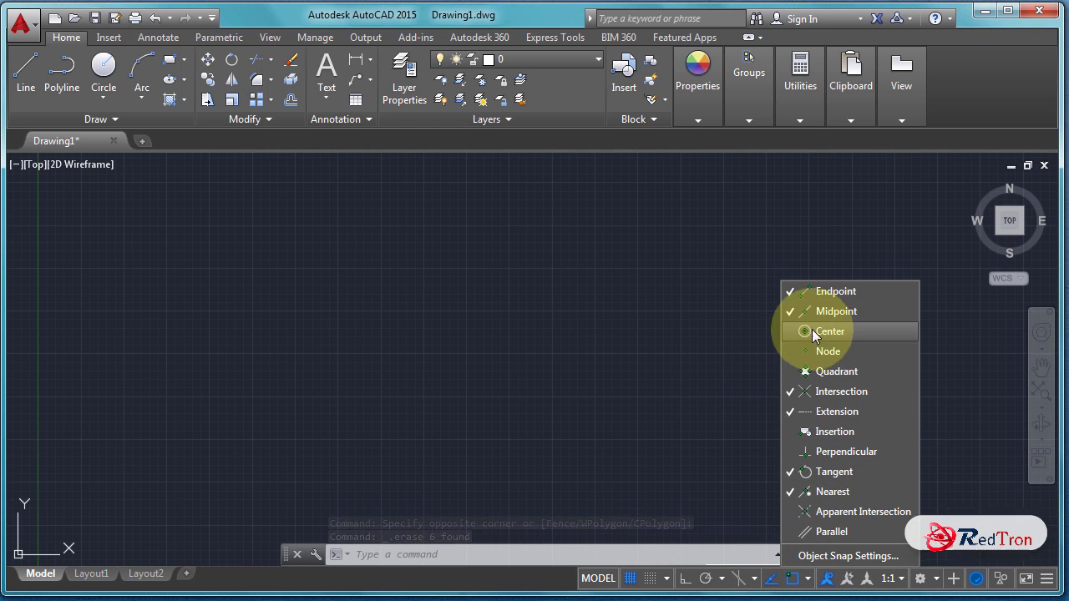
click(103, 63)
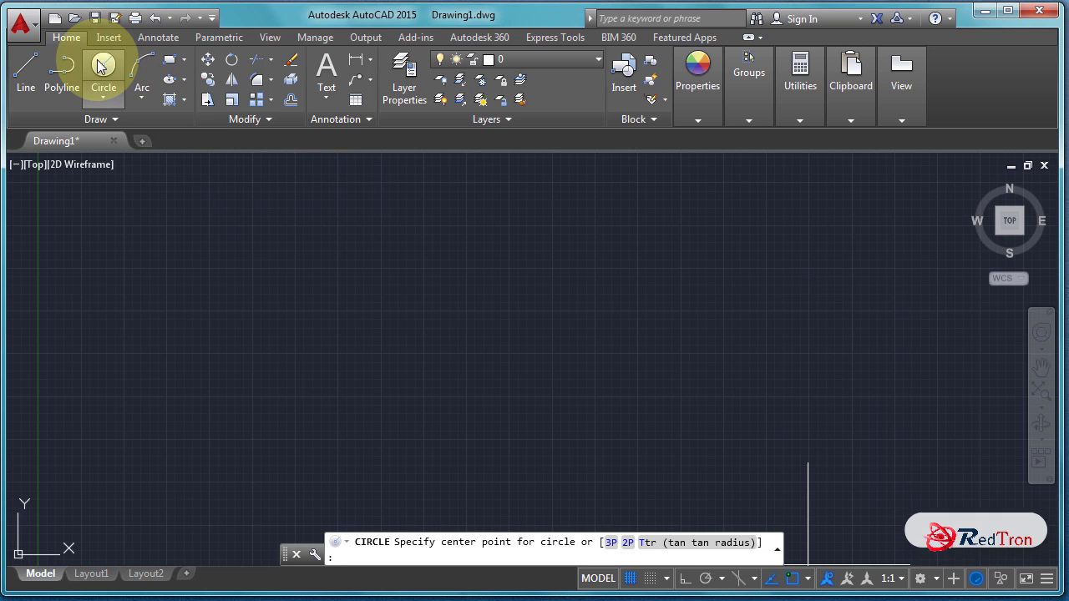
click(100, 65)
click(499, 342)
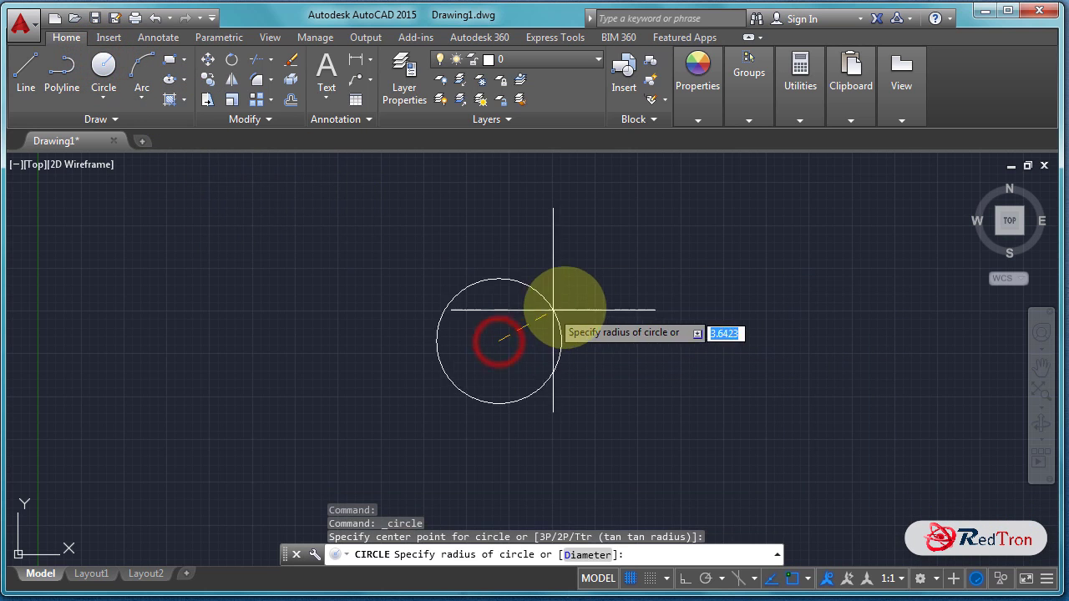
click(604, 296)
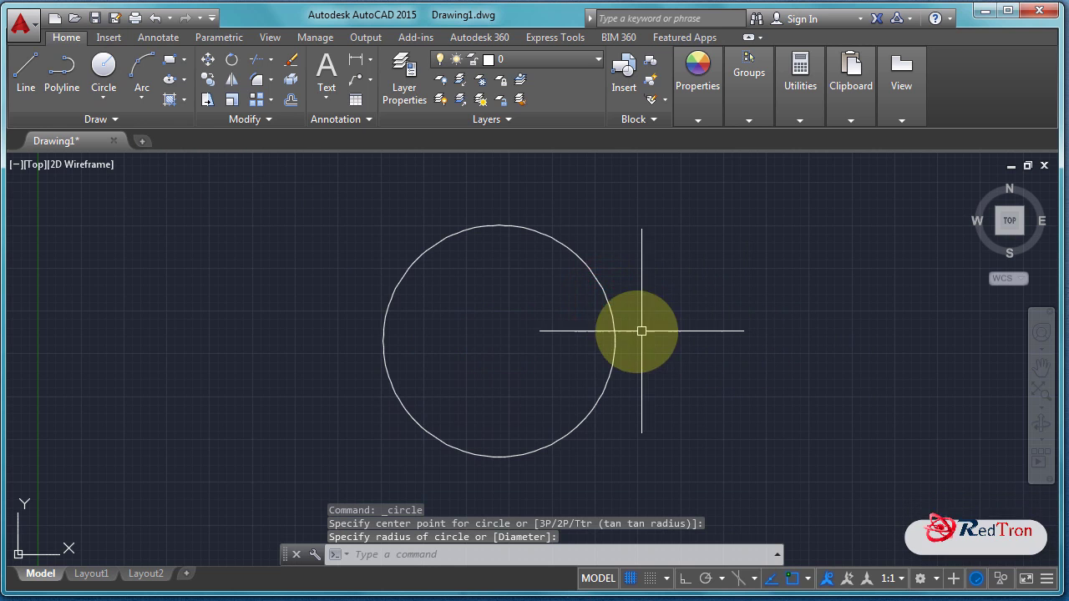
Try to locate the circle's center for a second circle without the Center object snap.
click(94, 68)
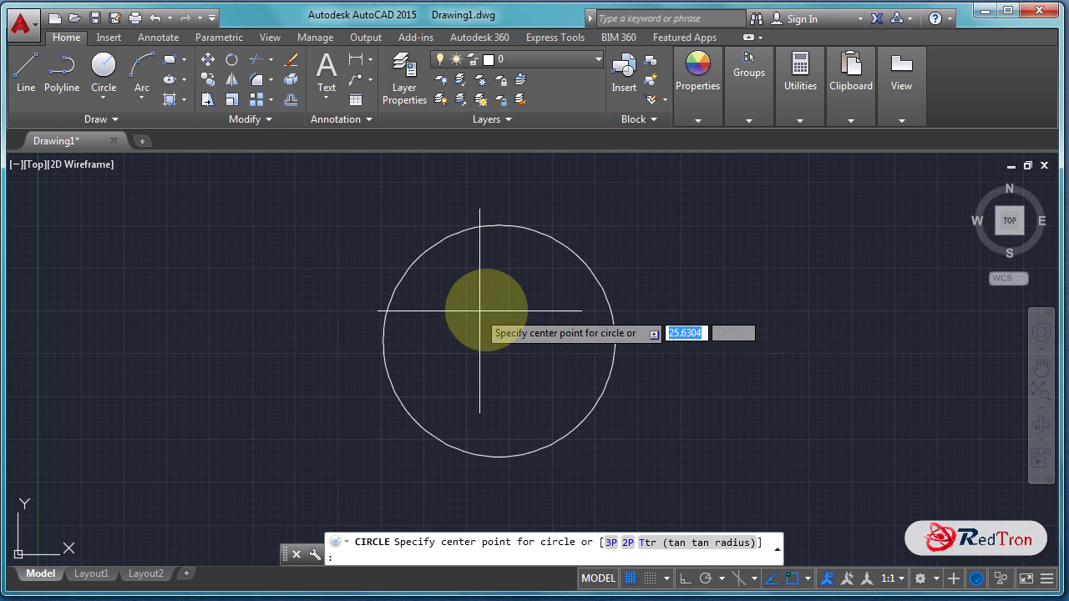
key(Escape)
key(Escape)
key(Escape)
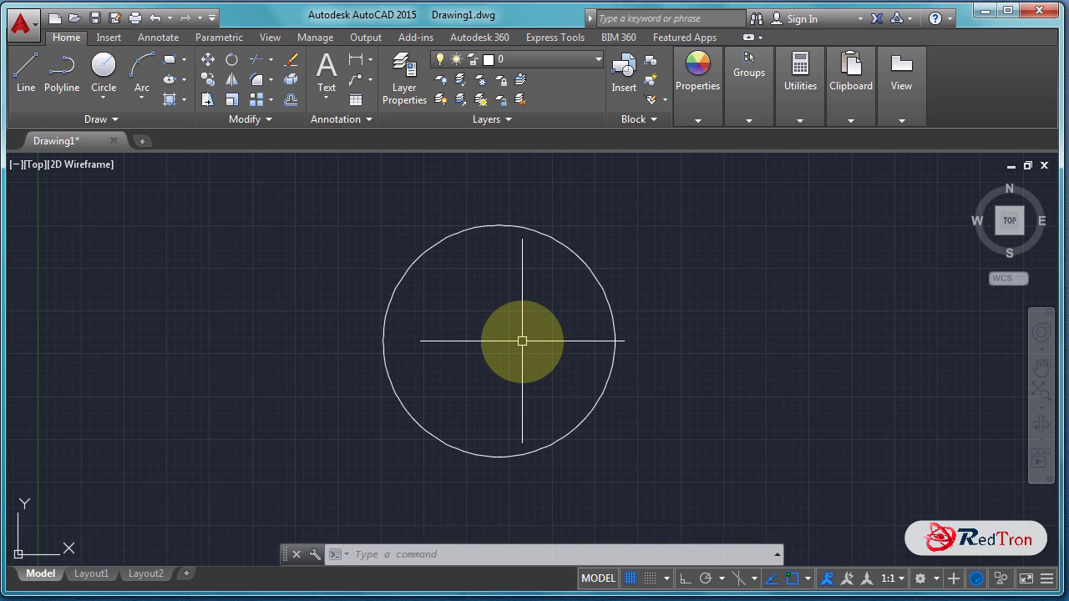
Enable the Center object snap.
click(807, 578)
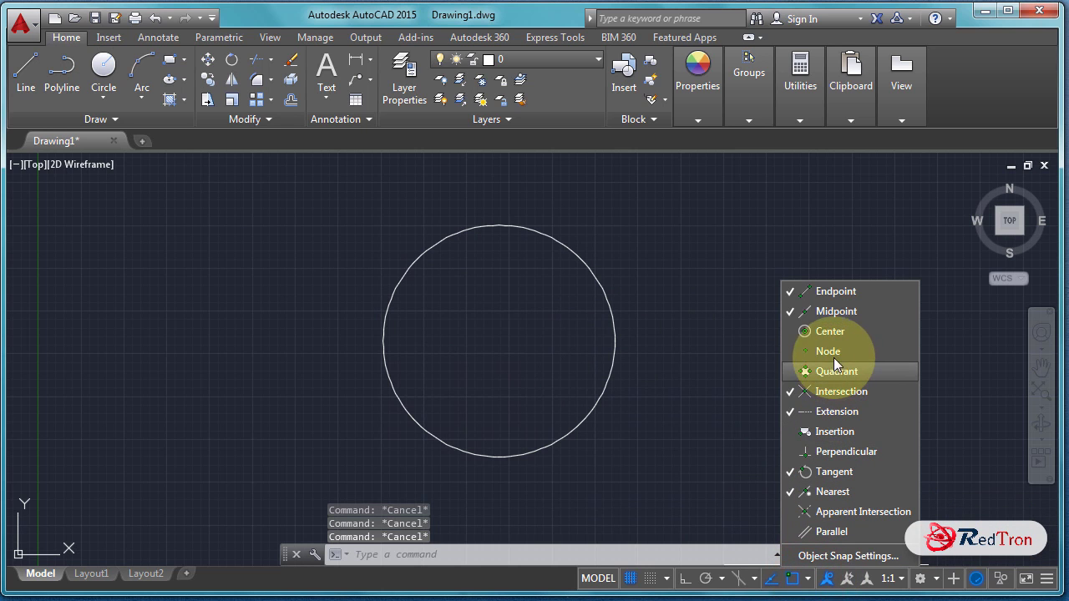
click(825, 331)
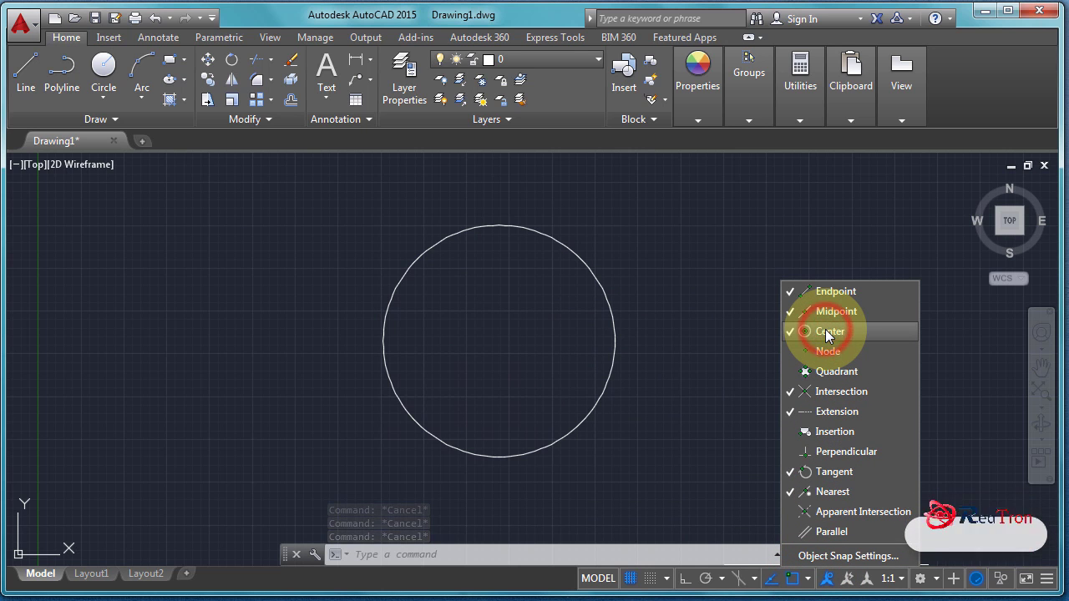
click(707, 345)
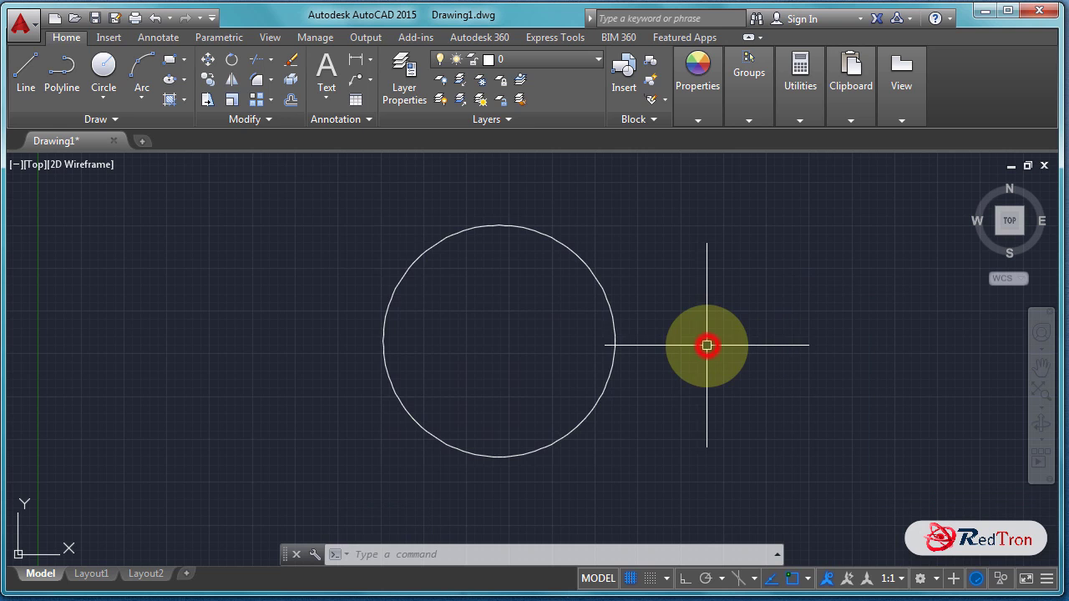
Draw a concentric inner circle of about 4.75 radius and a separate circle of about 6.41 radius to the right of the pair.
click(108, 70)
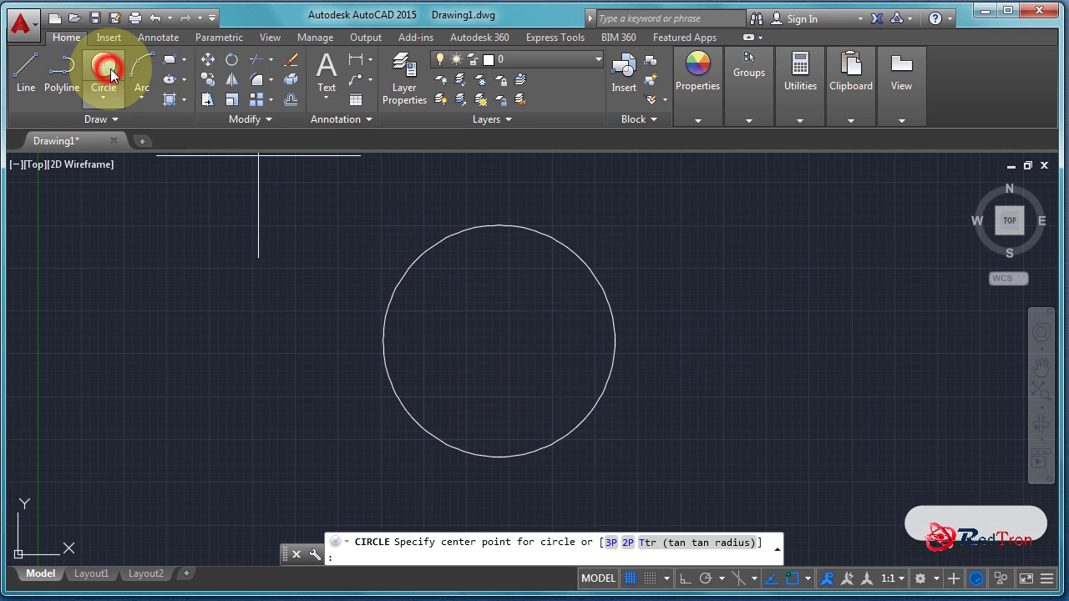
click(499, 341)
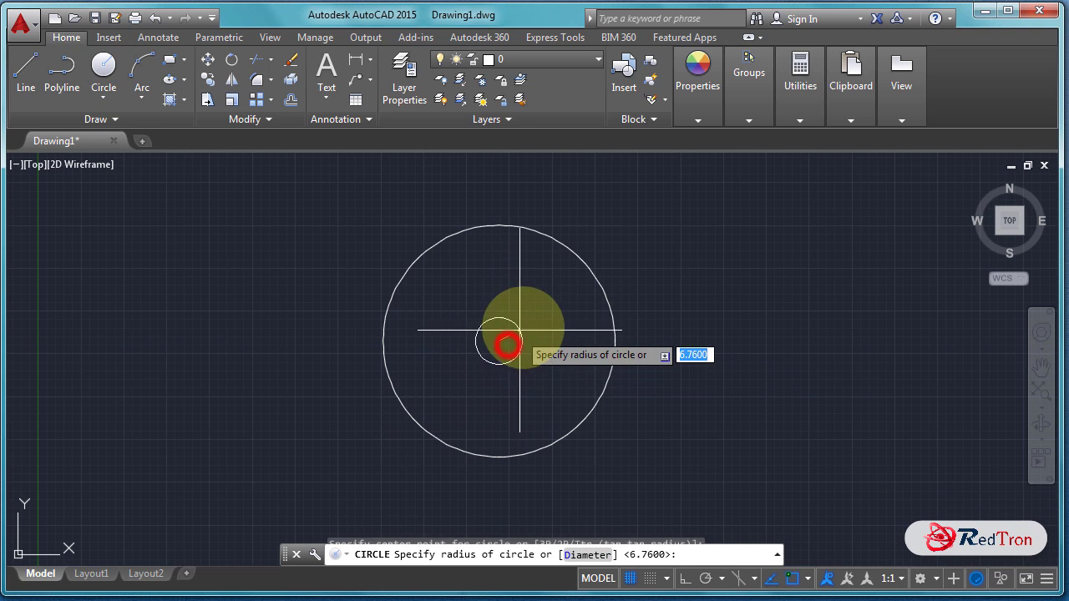
click(563, 291)
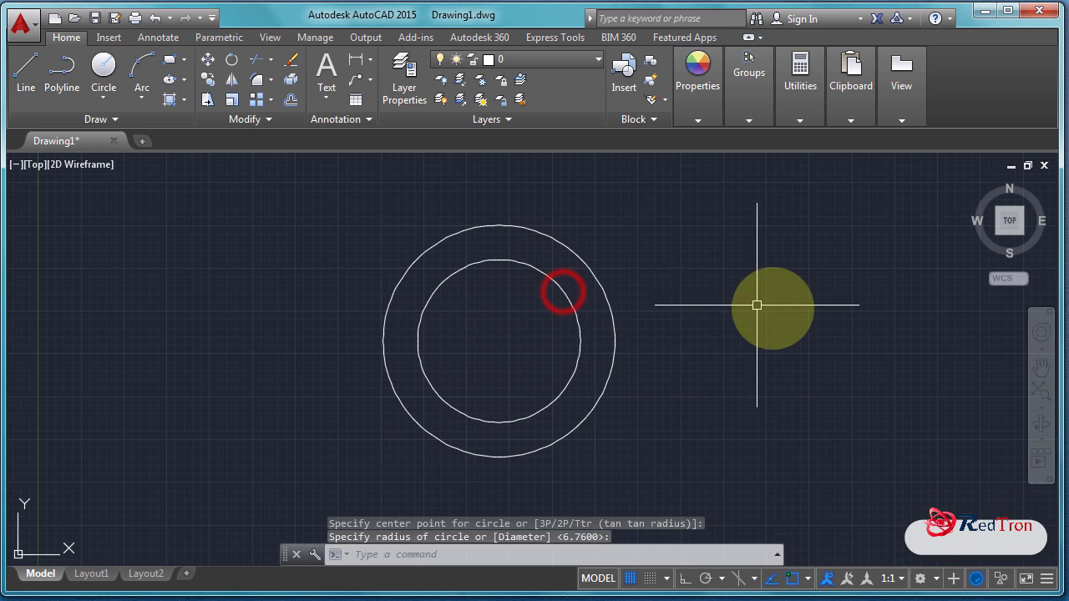
click(104, 65)
click(800, 361)
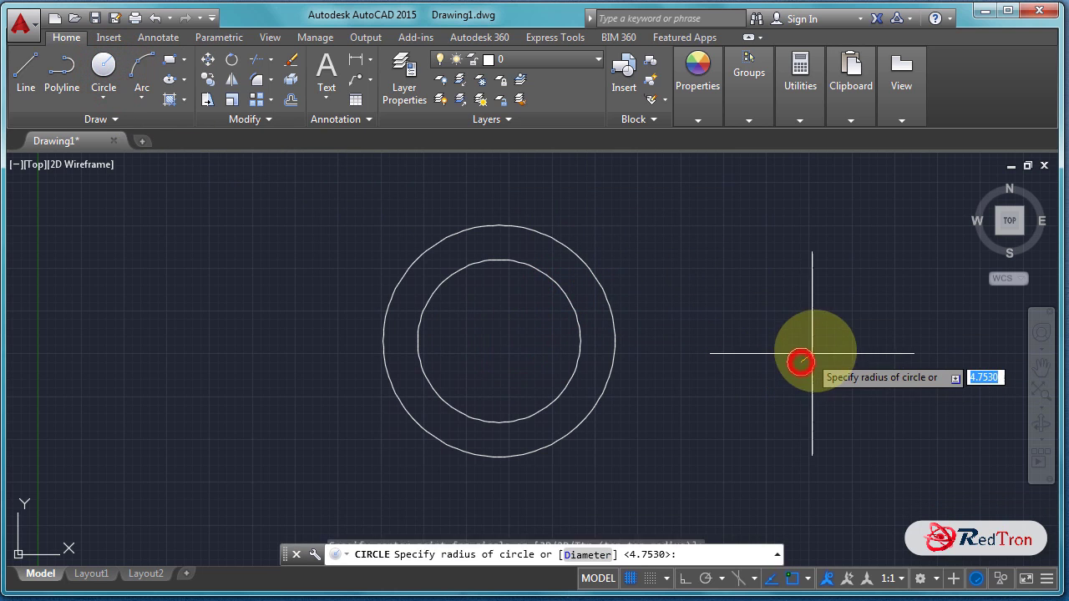
click(882, 288)
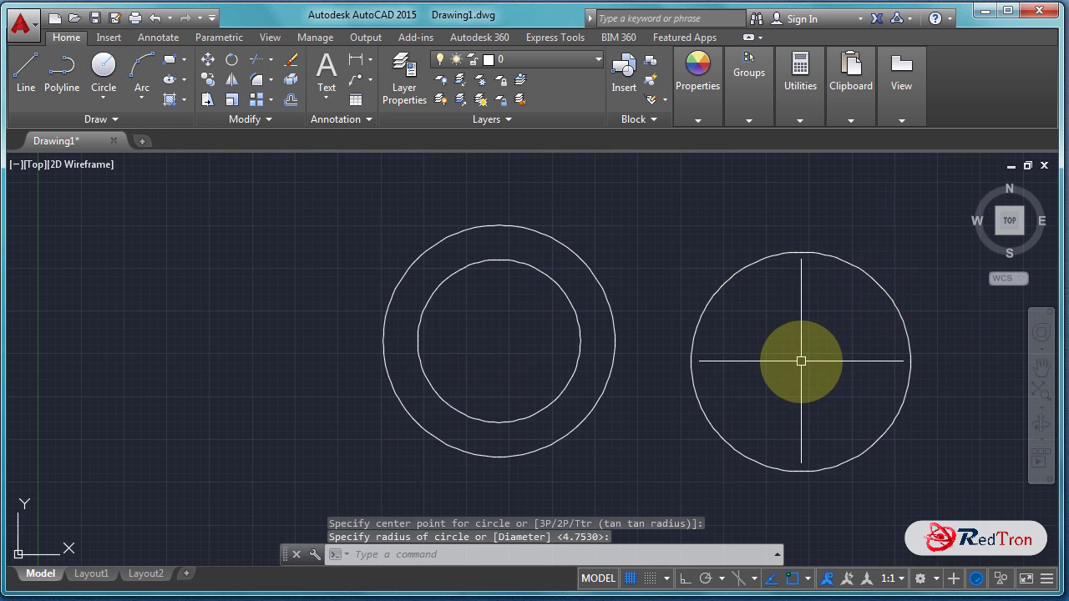
Check the circles' center snaps with the Line command, turn off the Center object snap and leave the command.
click(24, 71)
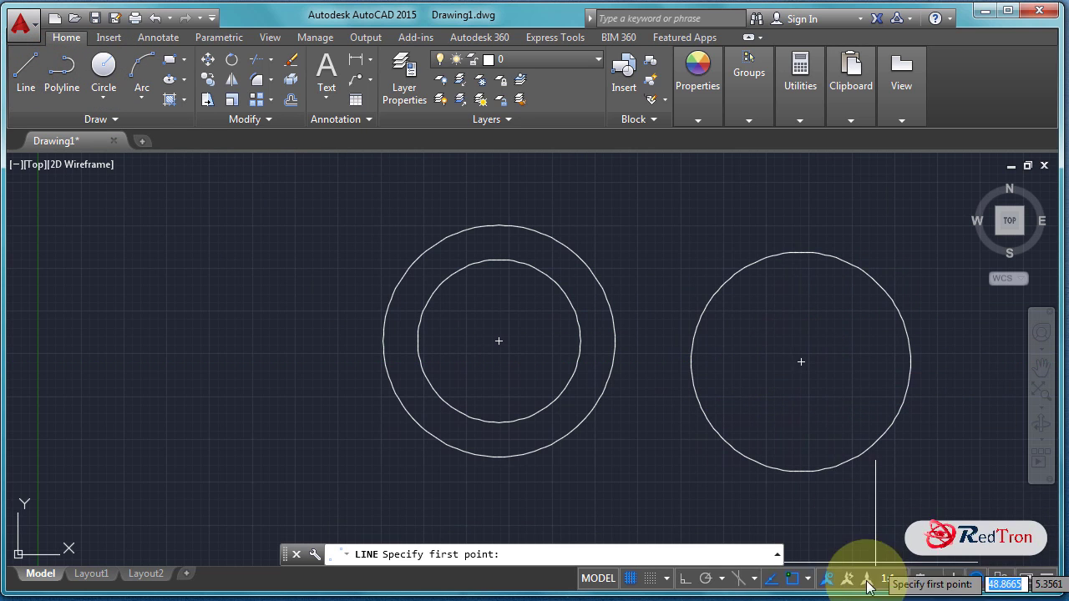
click(807, 581)
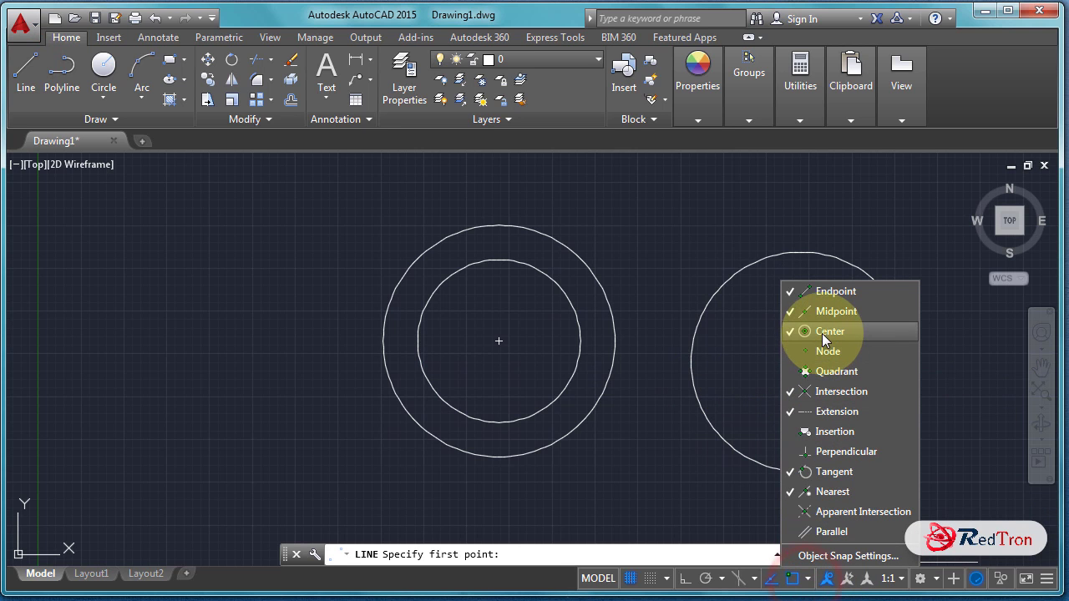
click(738, 389)
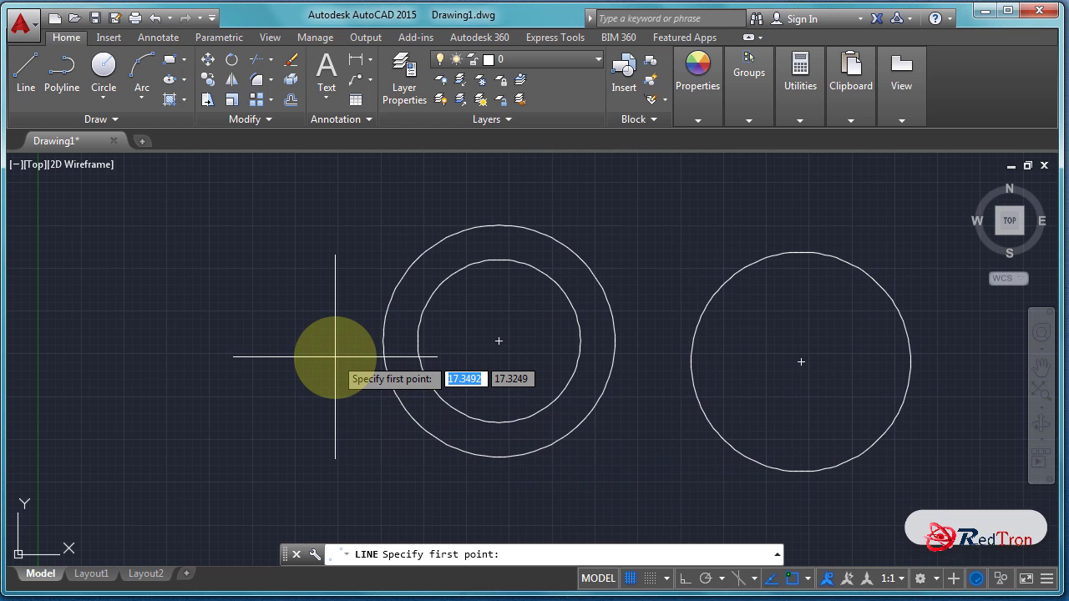
click(808, 579)
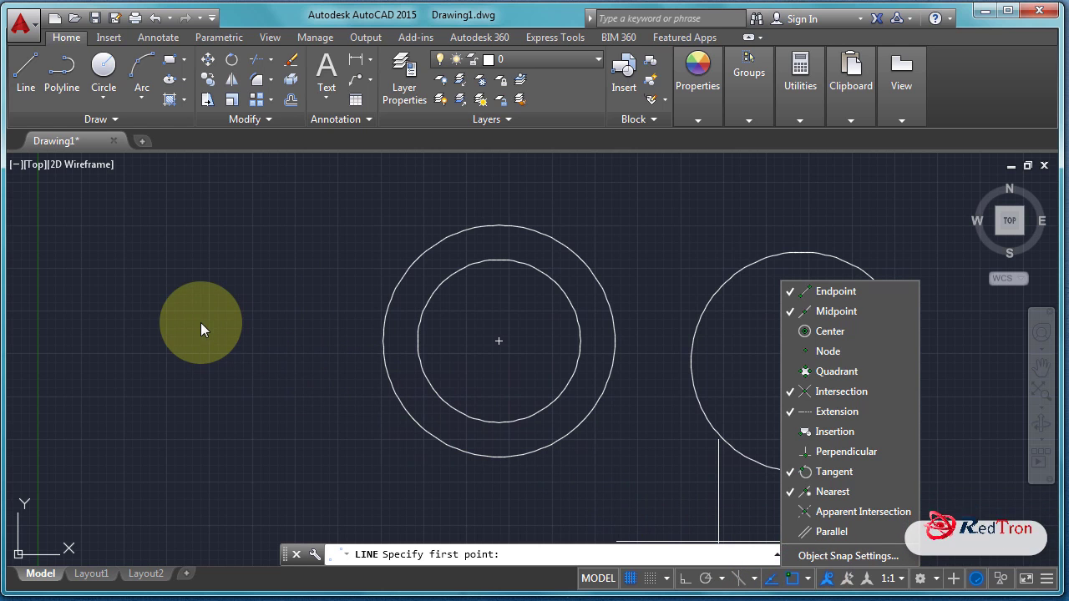
key(Escape)
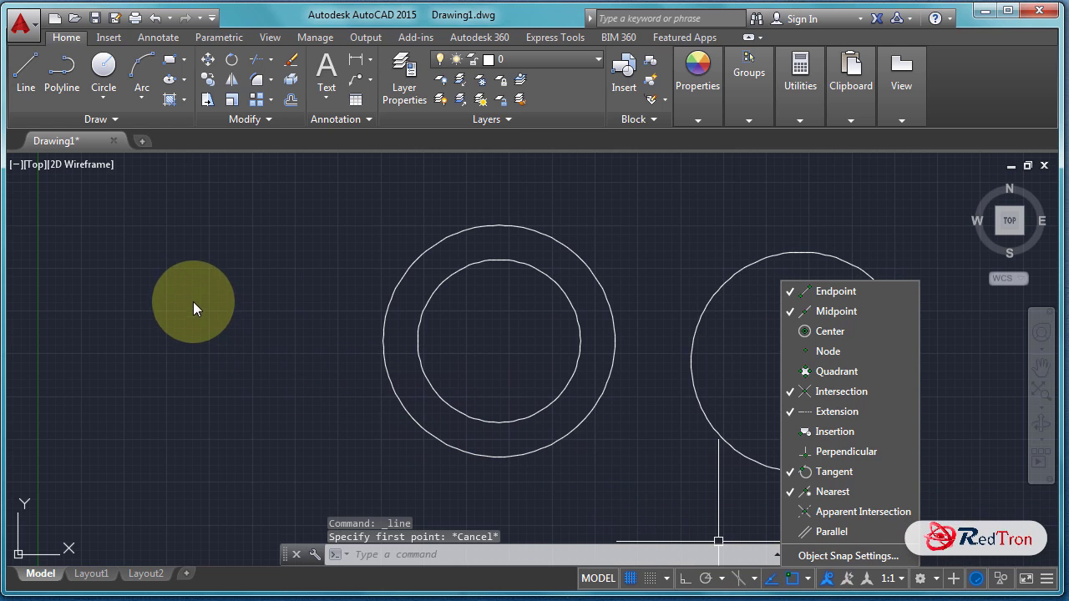
Draw another circle to the left of the concentric pair, without touching it.
click(103, 67)
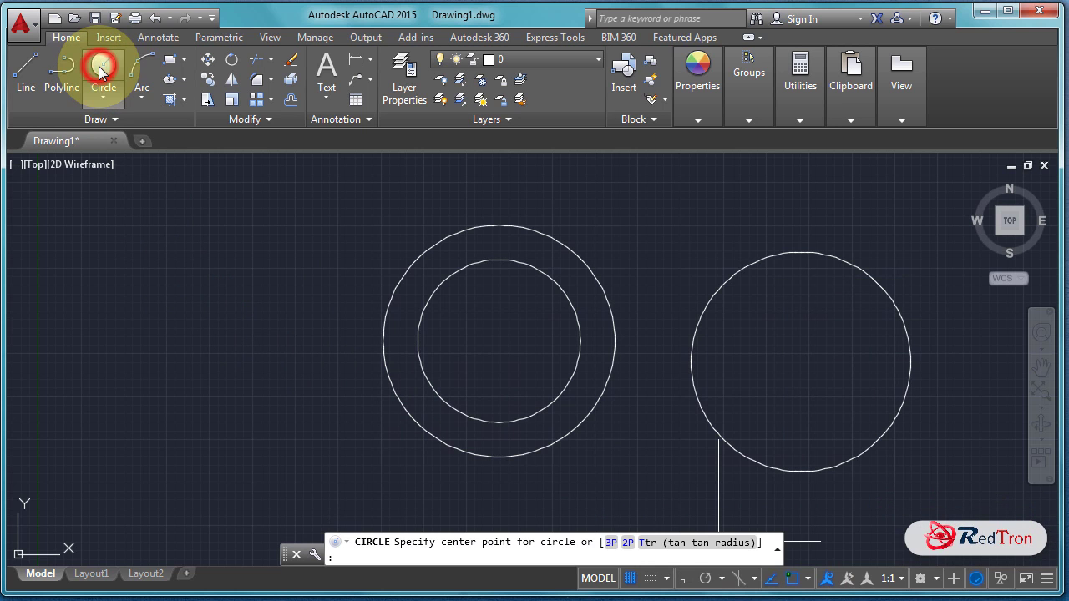
click(210, 365)
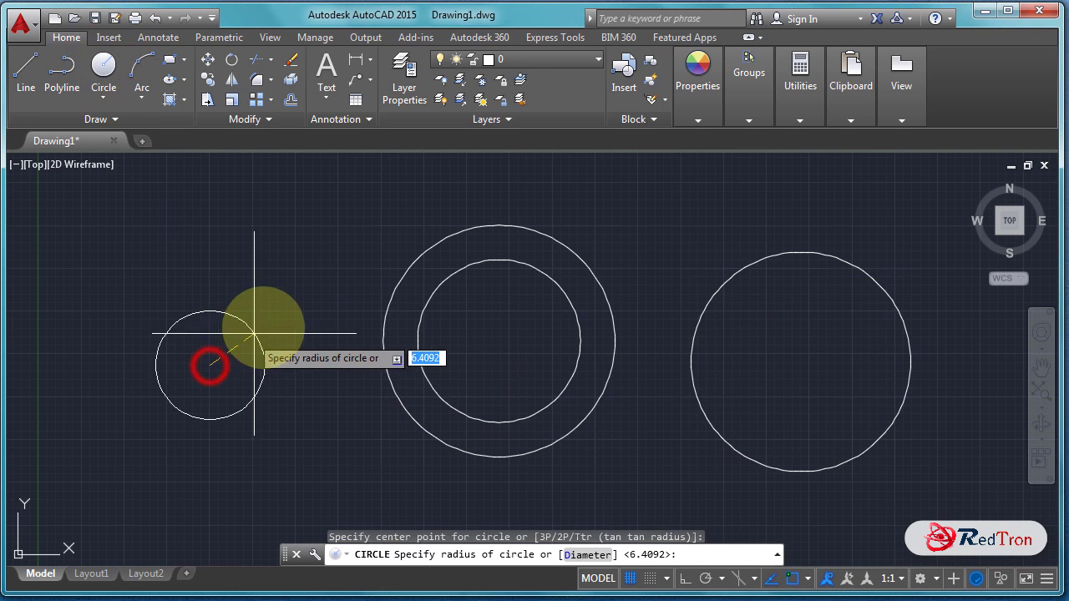
click(293, 308)
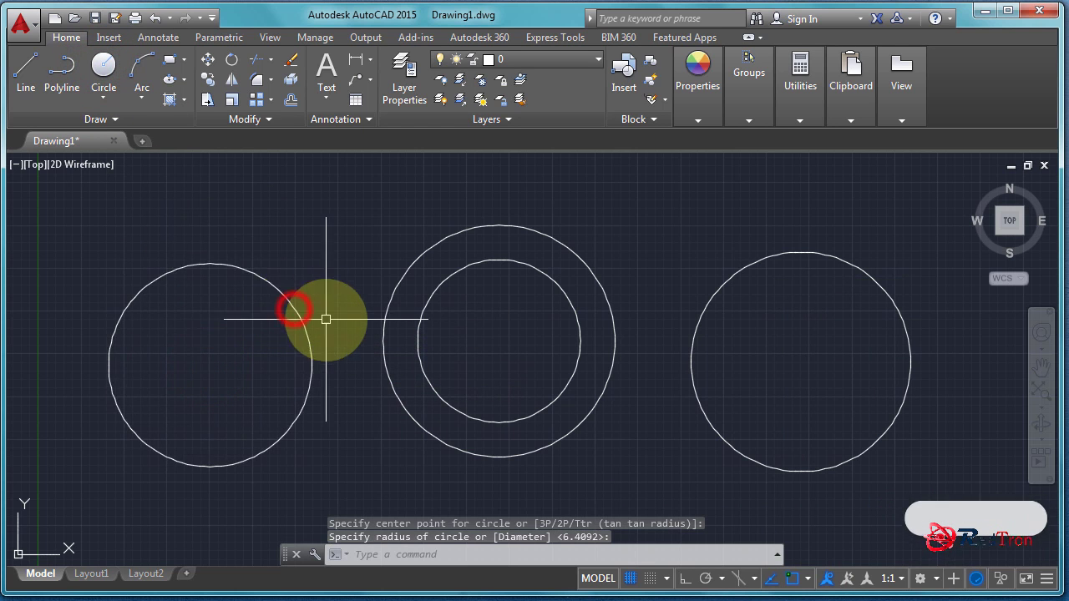
Try to find the circles' centers with the Line command while the Center object snap is off.
click(26, 71)
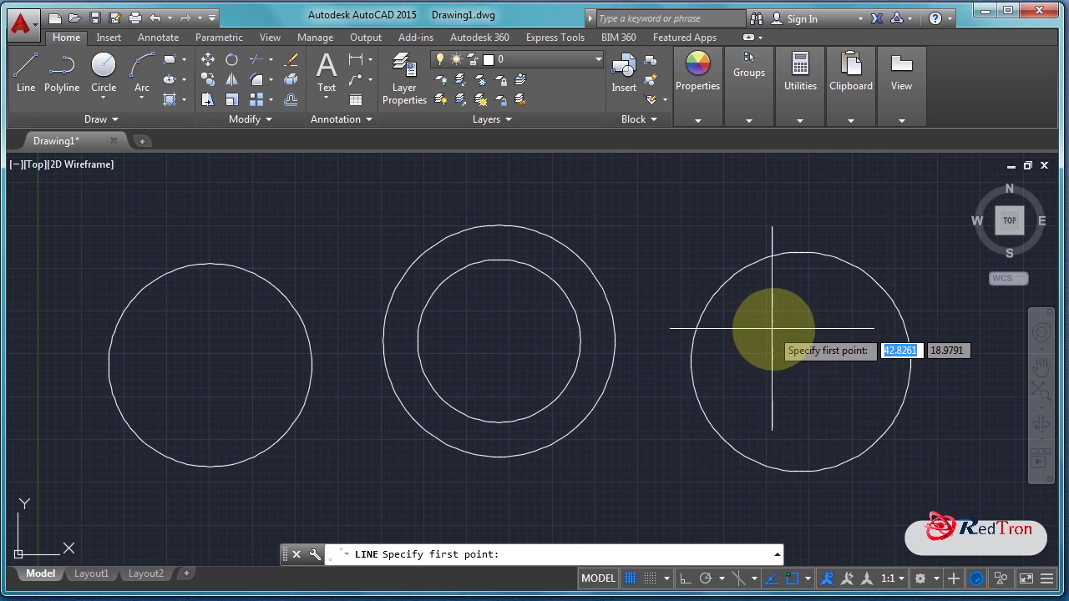
key(Escape)
key(Escape)
key(Escape)
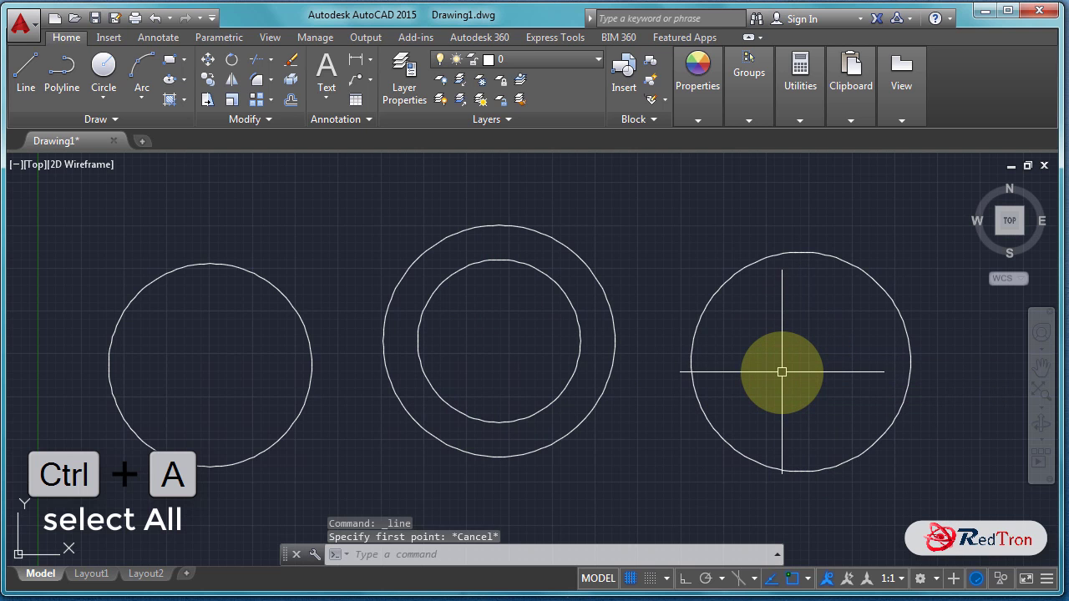
Erase all four circles from the drawing.
click(973, 500)
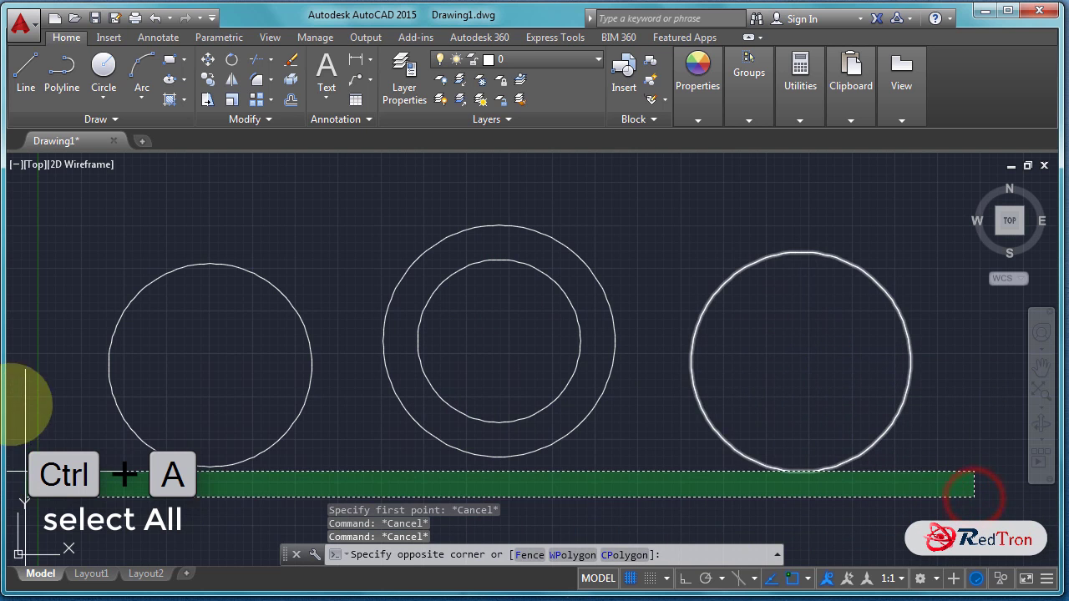
click(74, 234)
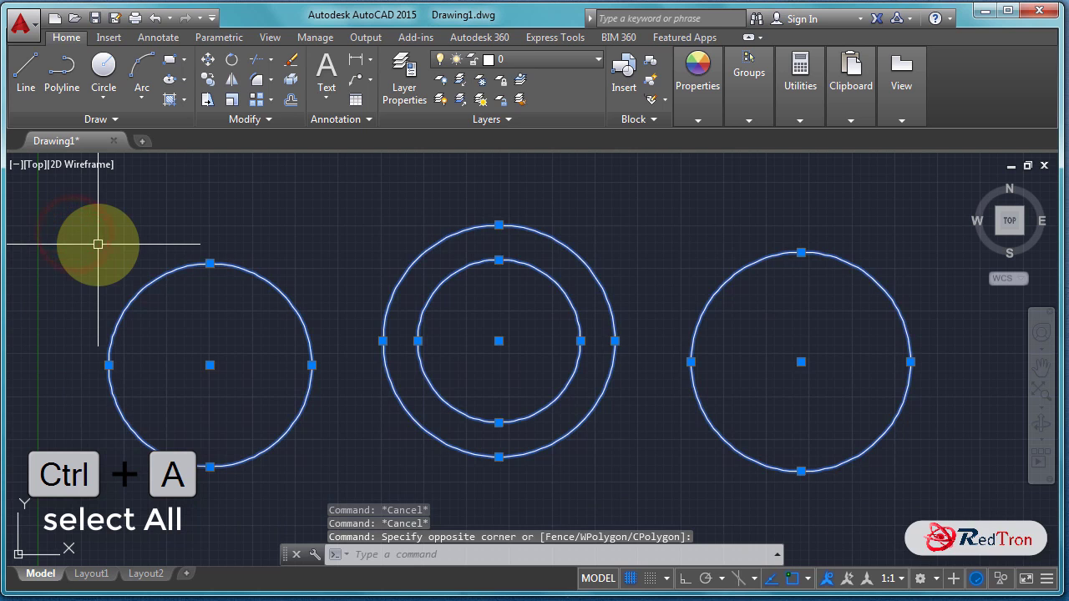
key(Delete)
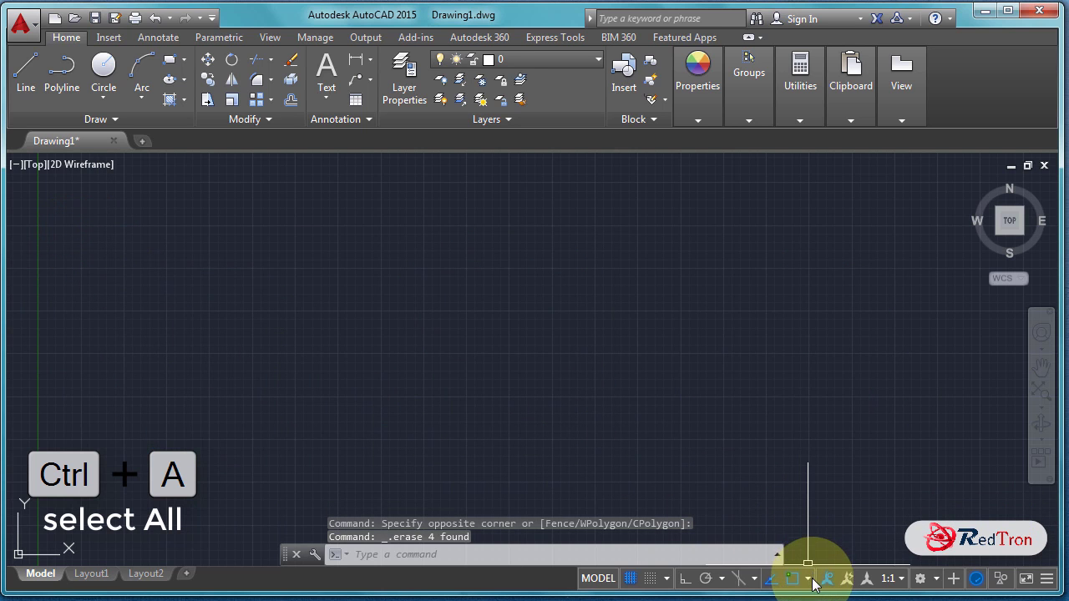
Turn the Center object snap back on.
click(811, 580)
click(826, 332)
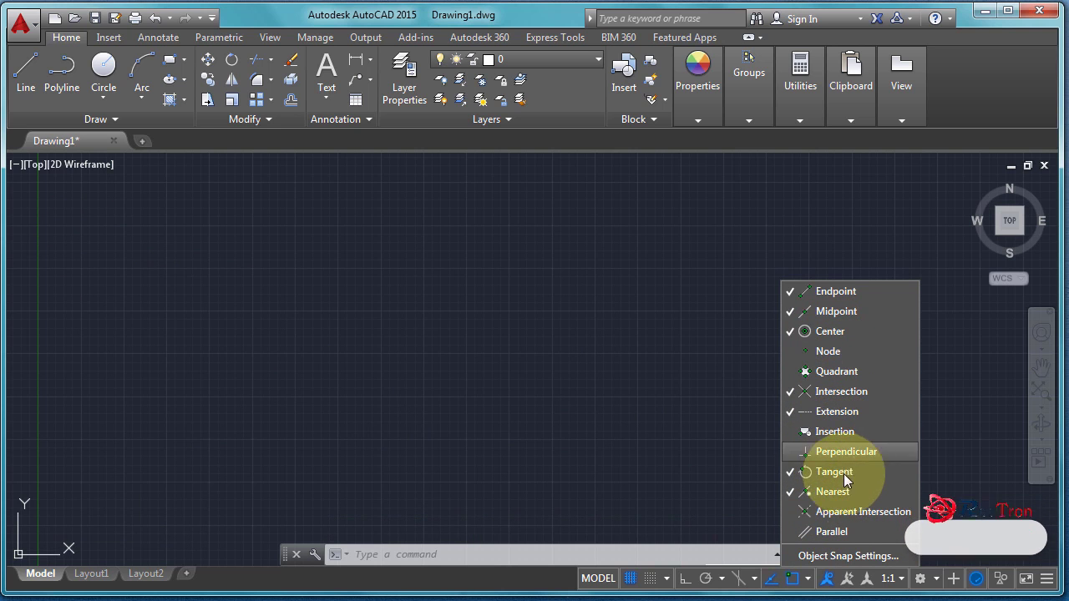
click(694, 433)
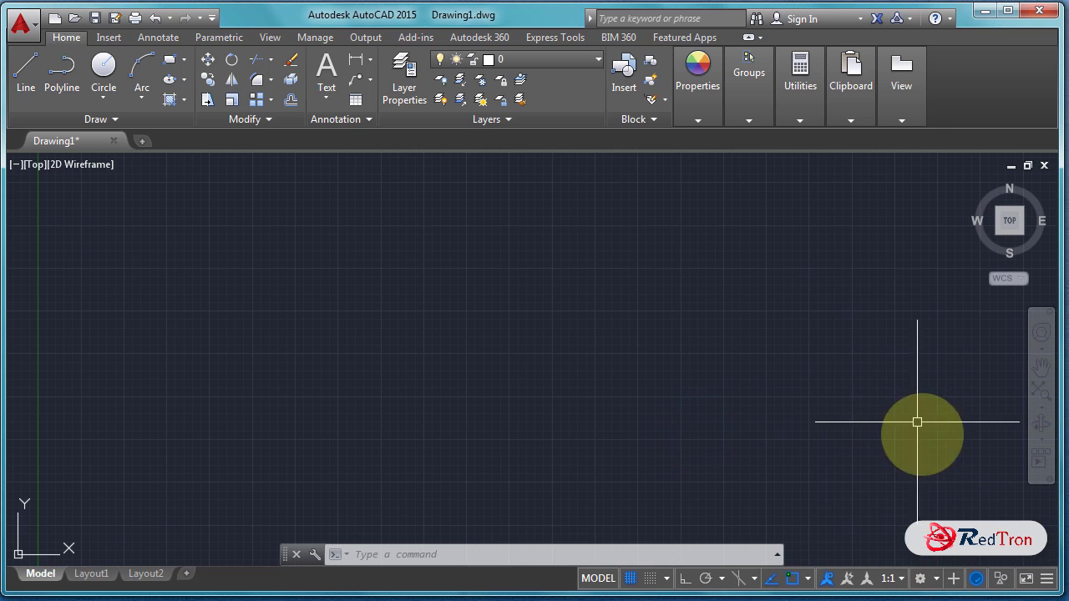
Switch to the 3D Basics workspace and draw a freehand solid box in the middle of the drawing area.
click(936, 580)
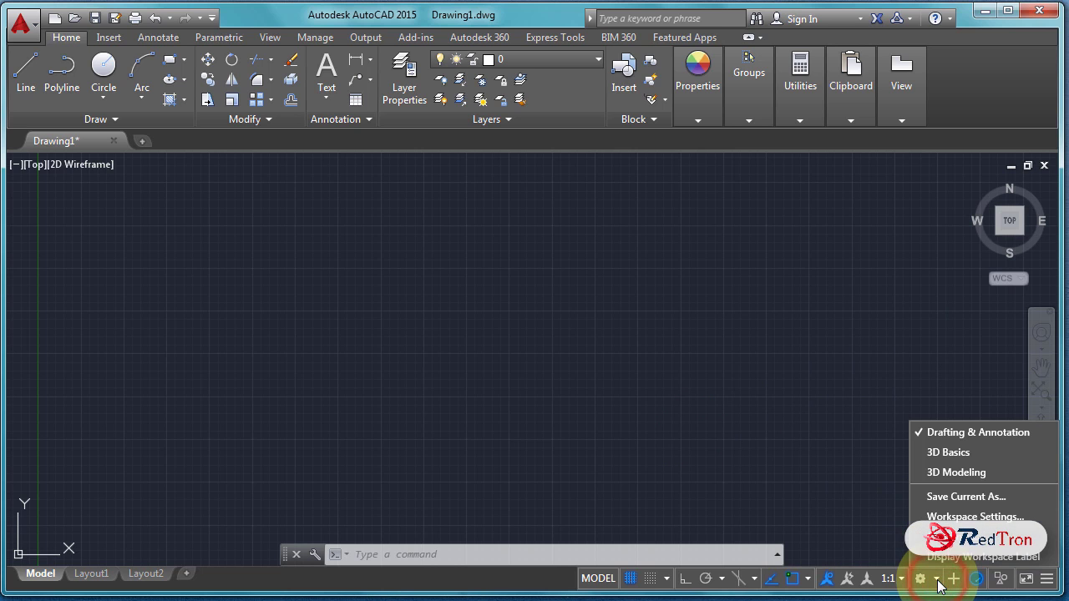
click(976, 456)
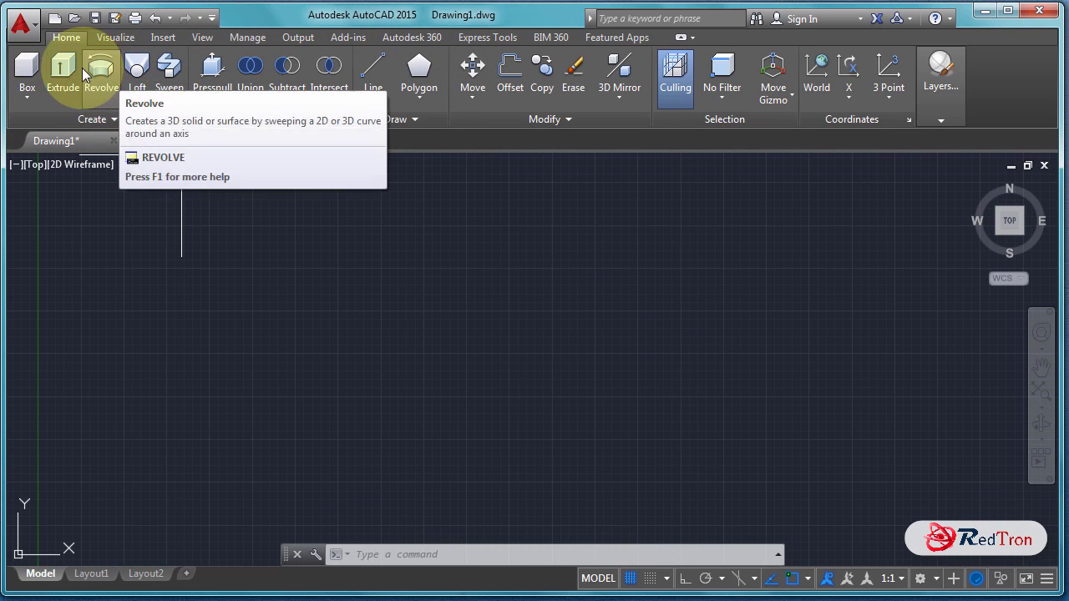
click(28, 83)
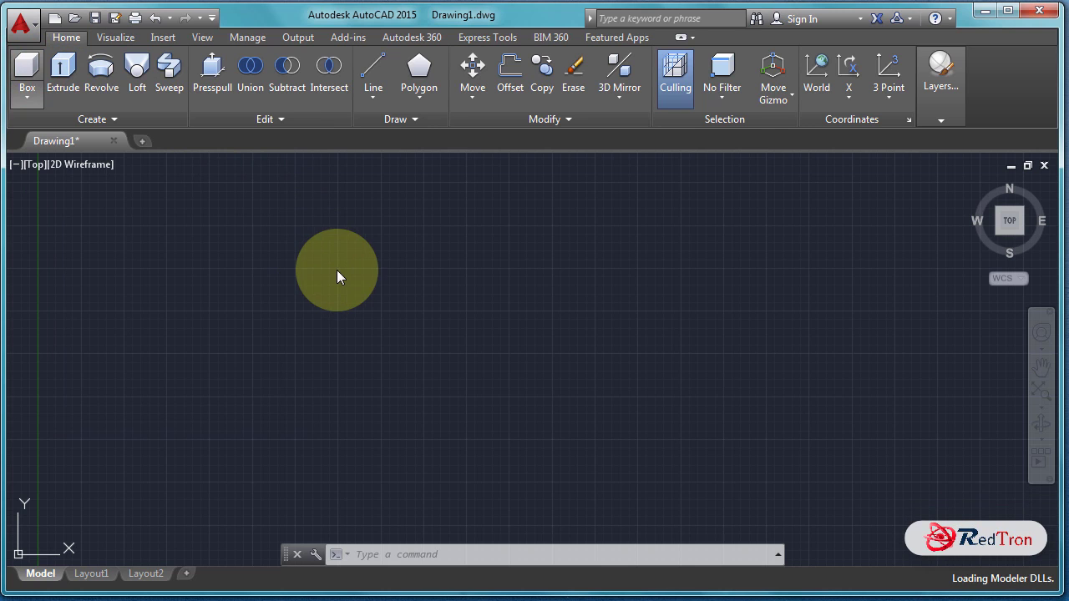
click(34, 72)
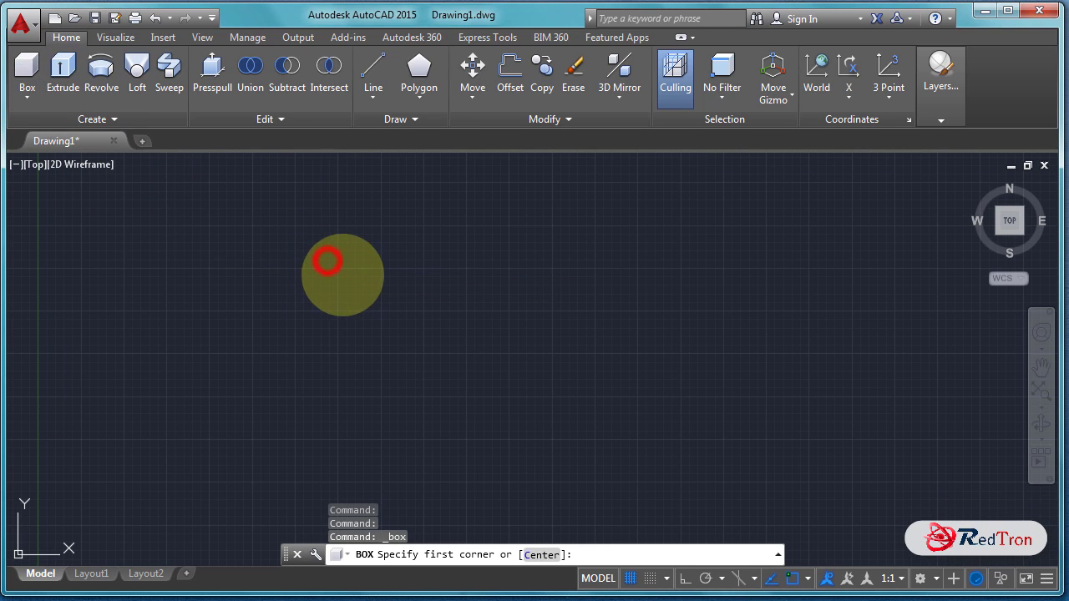
click(328, 262)
click(647, 413)
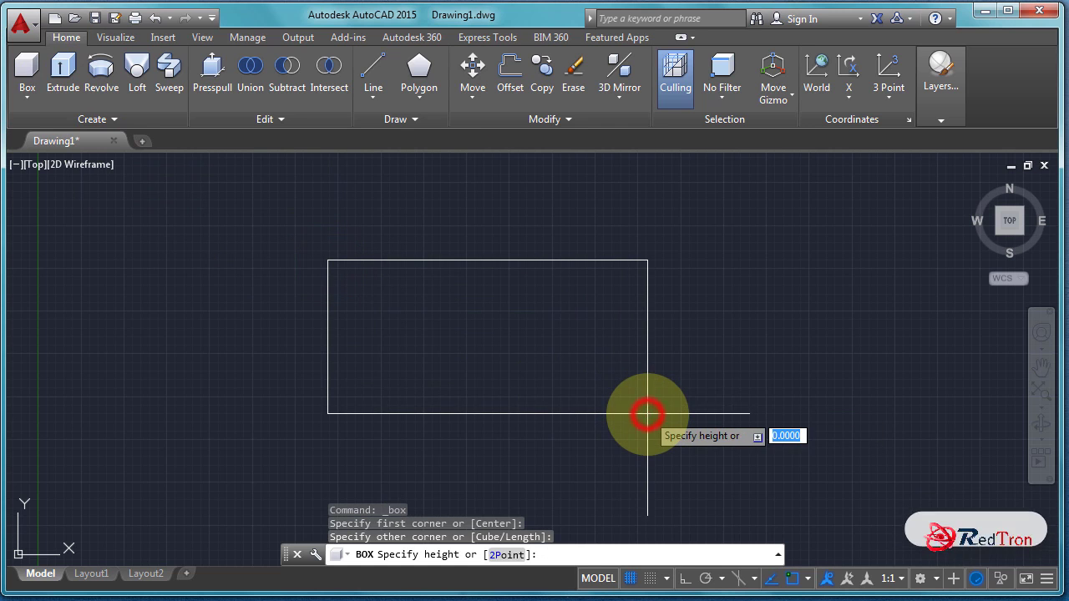
click(710, 361)
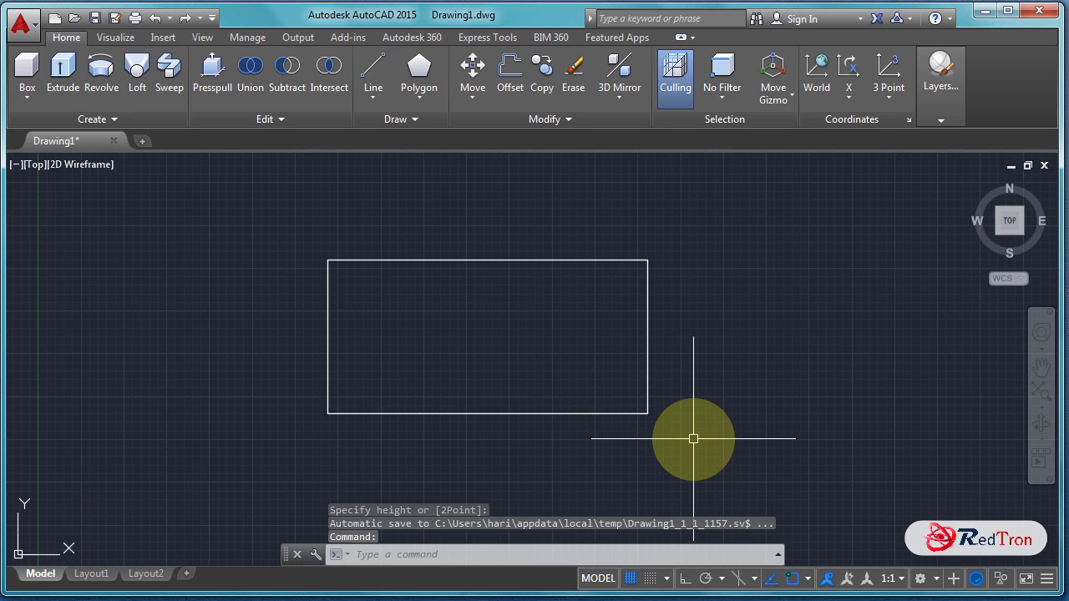
Orbit to a 3D view of the box and apply the Conceptual visual style.
shift+middle_drag(651, 446, 534, 376)
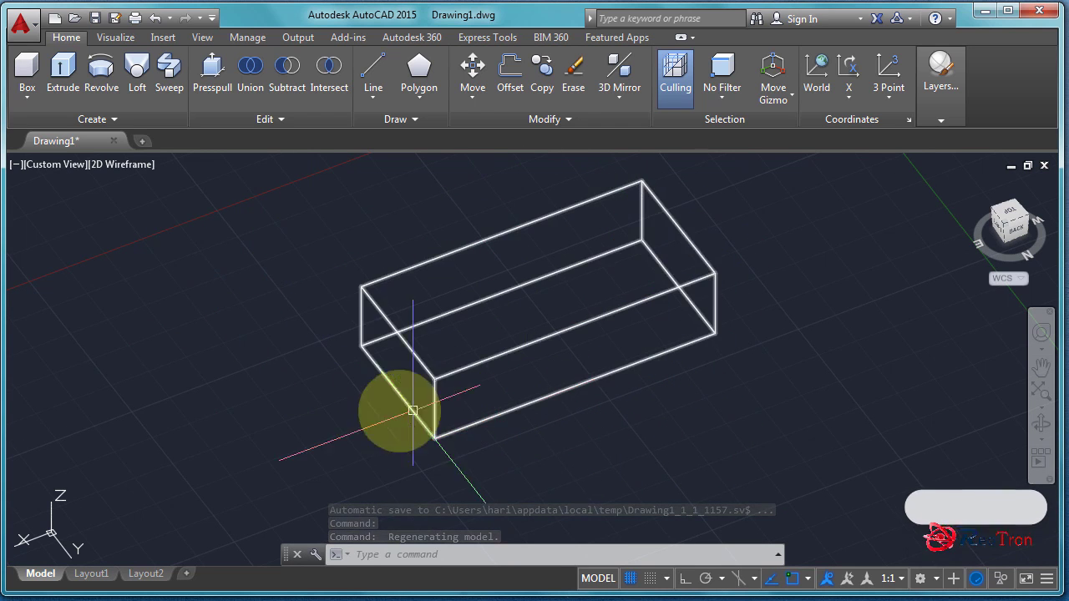
click(115, 163)
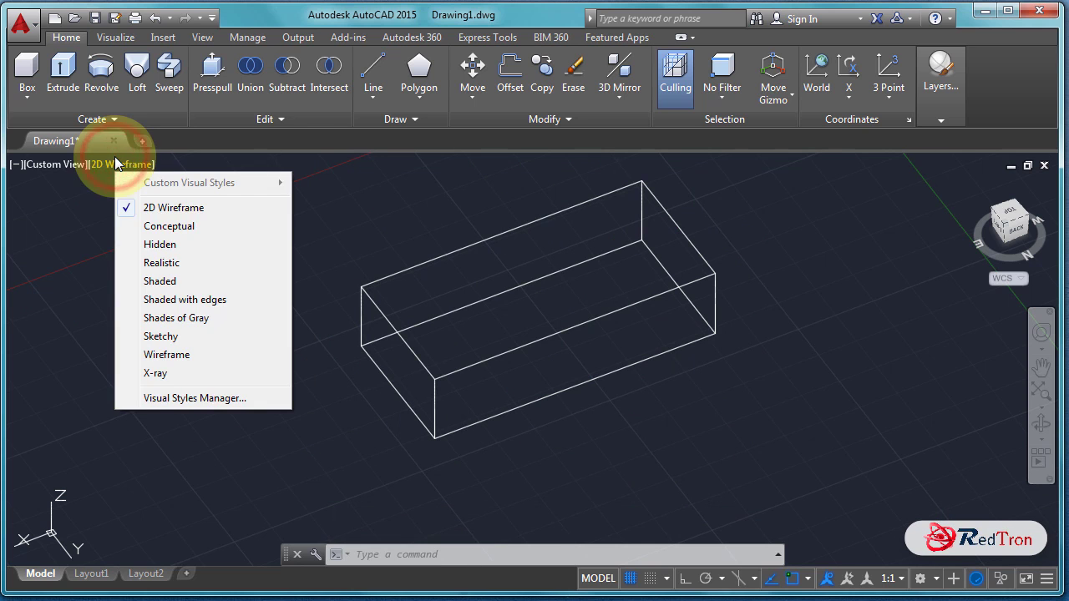
click(166, 230)
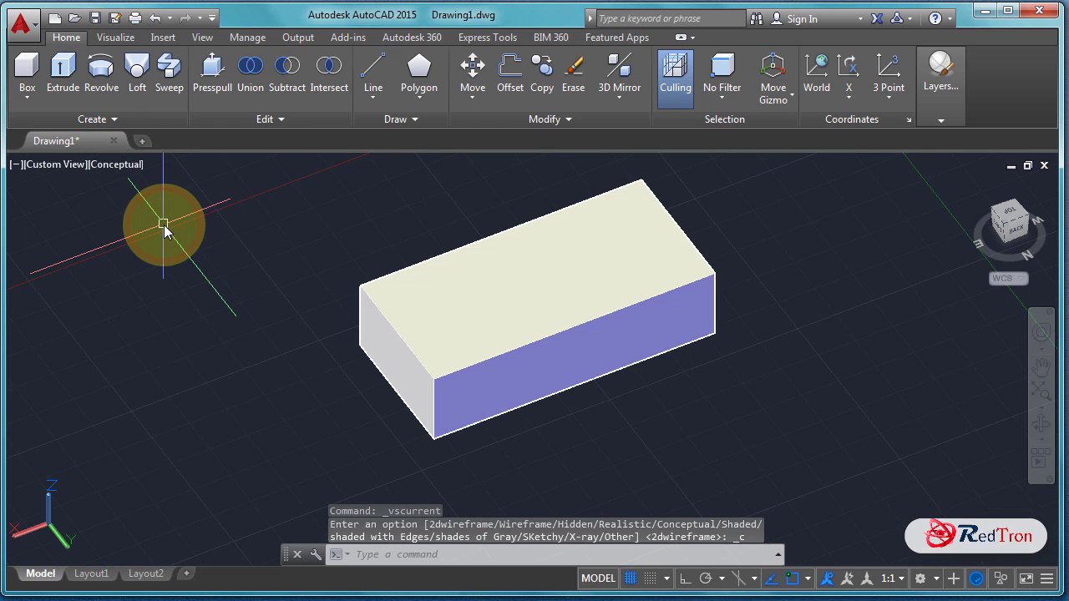
shift+middle_drag(254, 306, 327, 278)
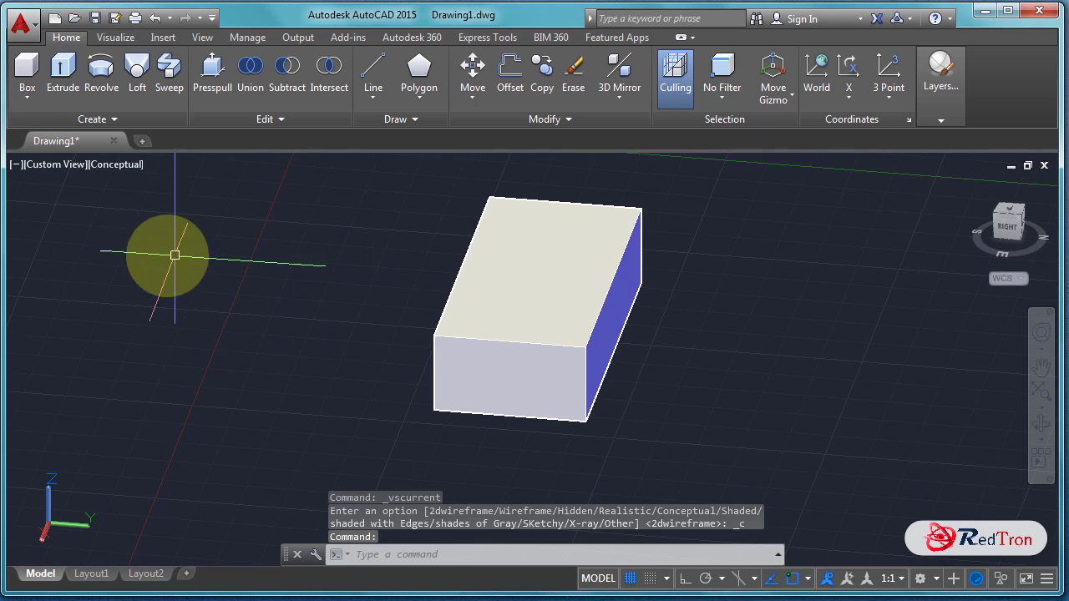
Return the viewport to the 2D Wireframe visual style and erase the box.
click(104, 167)
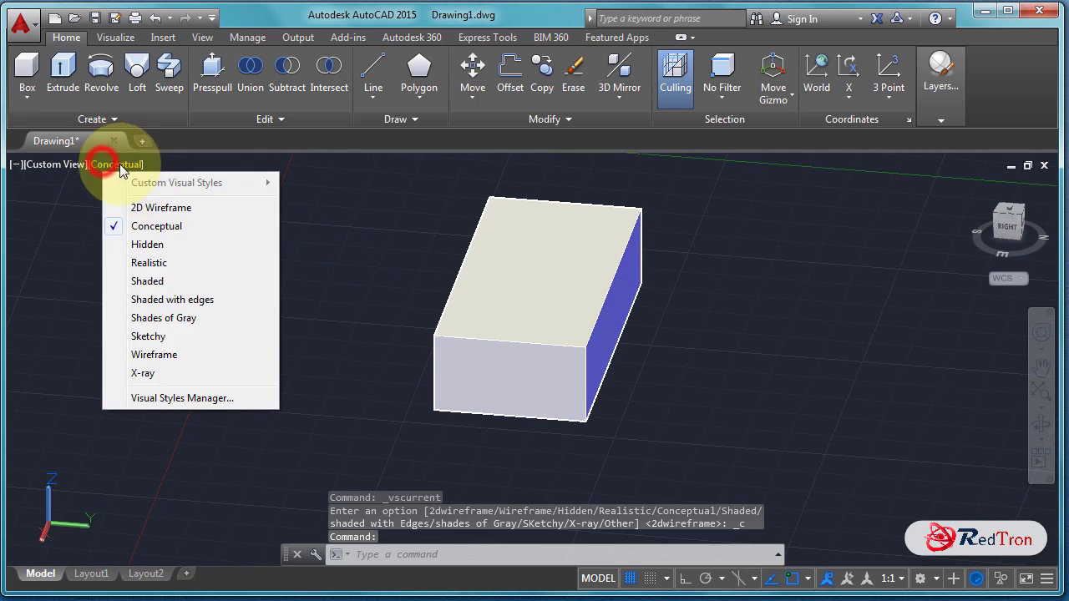
click(151, 205)
middle_drag(401, 280, 393, 310)
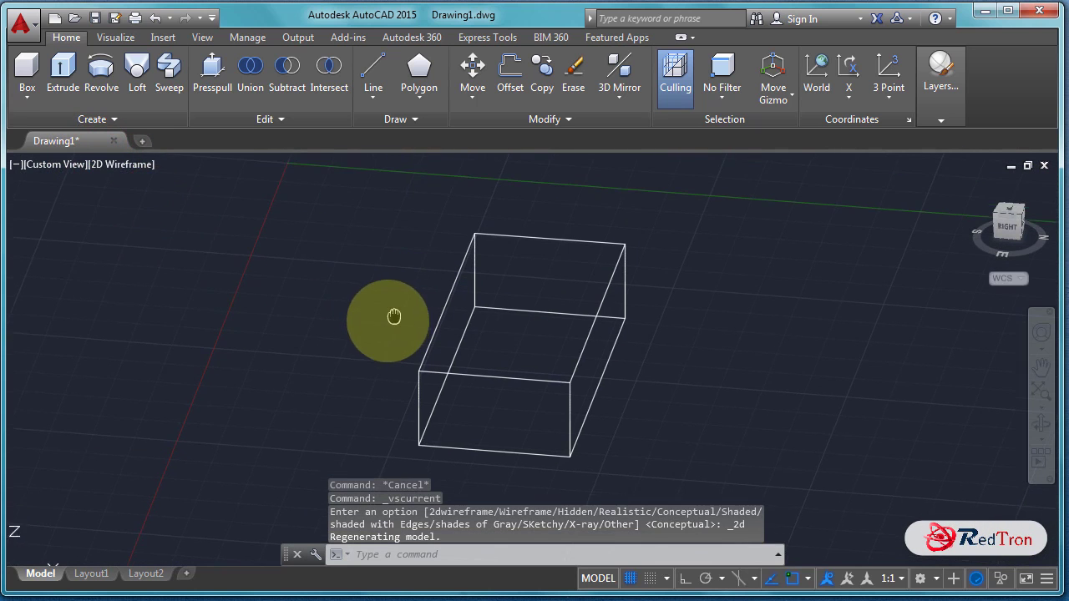
click(667, 469)
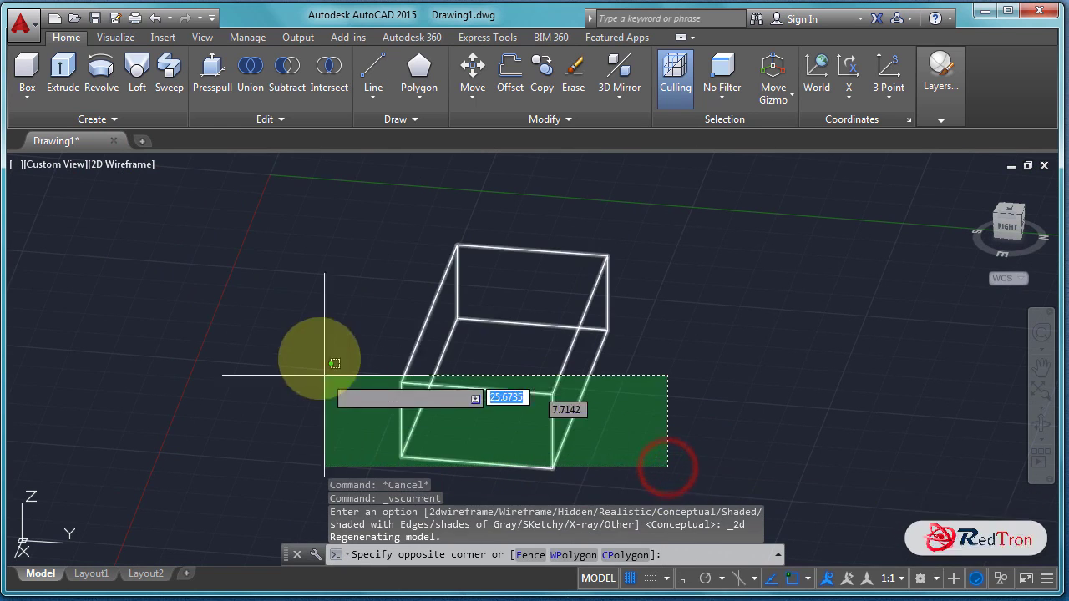
click(314, 221)
key(Delete)
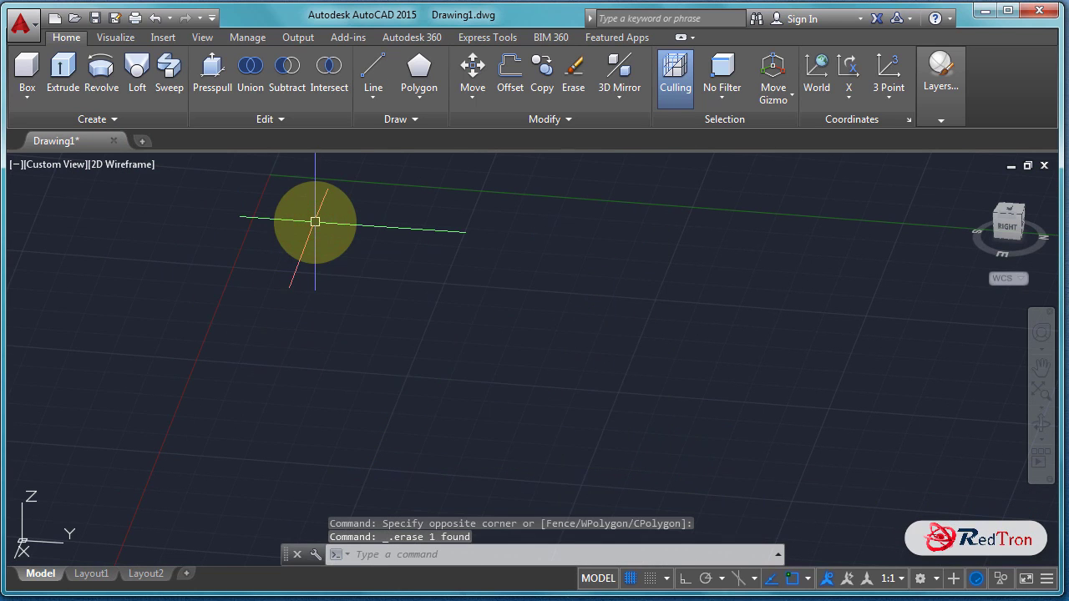
Switch to the 3D Modeling workspace.
click(937, 579)
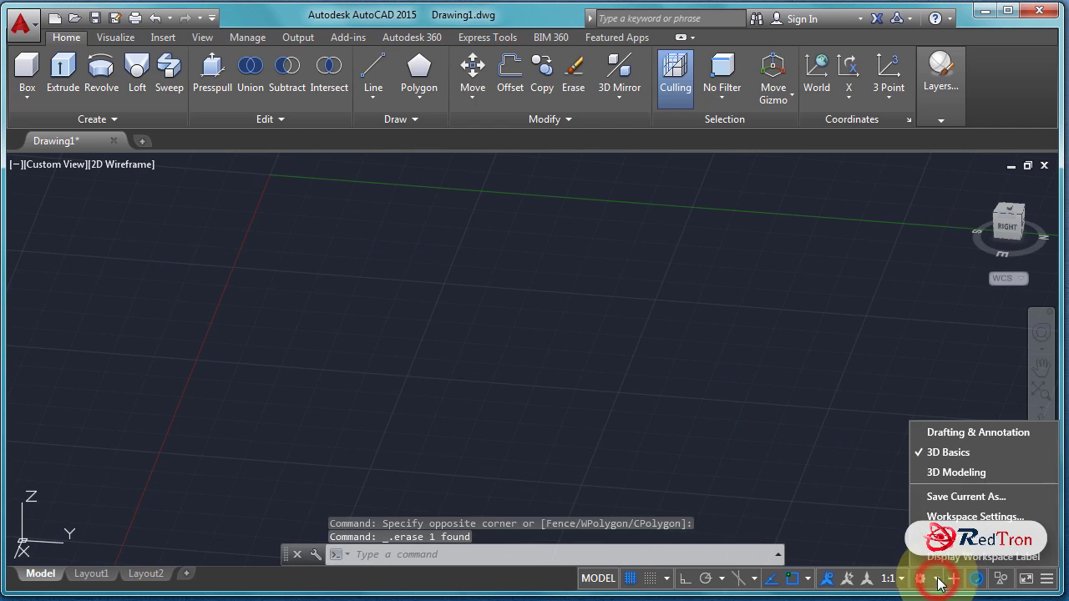
click(969, 472)
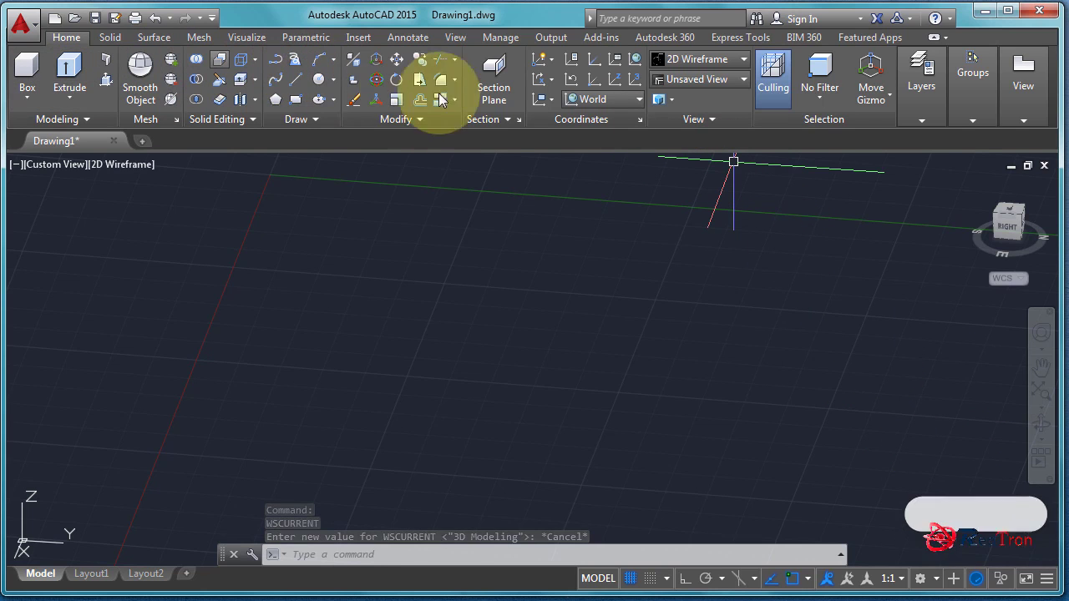
Switch back to the Drafting & Annotation workspace and close the web palette that covers the drawing area.
click(937, 579)
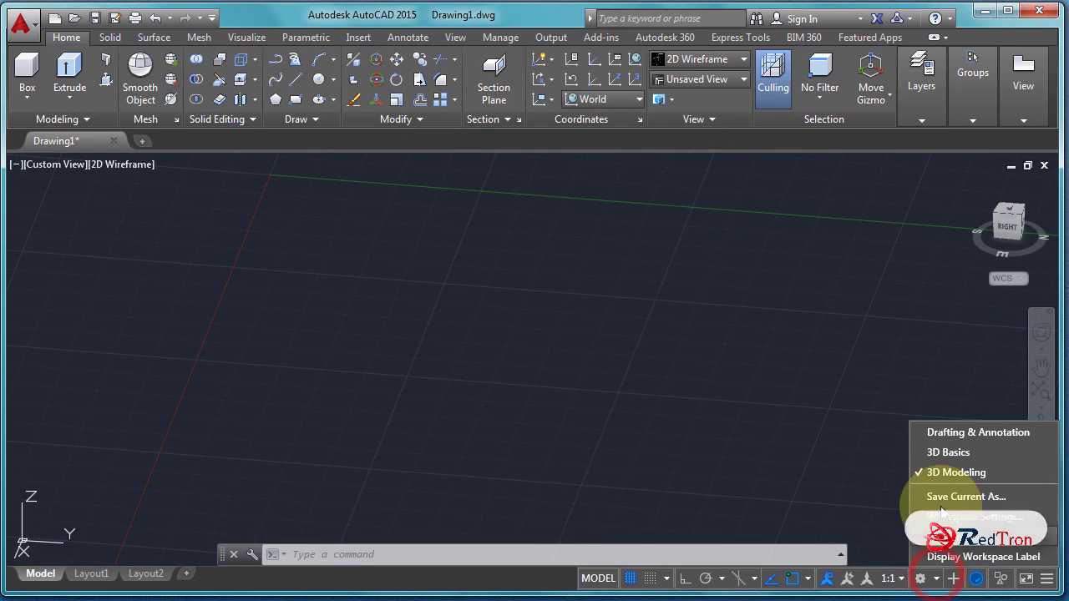
click(944, 433)
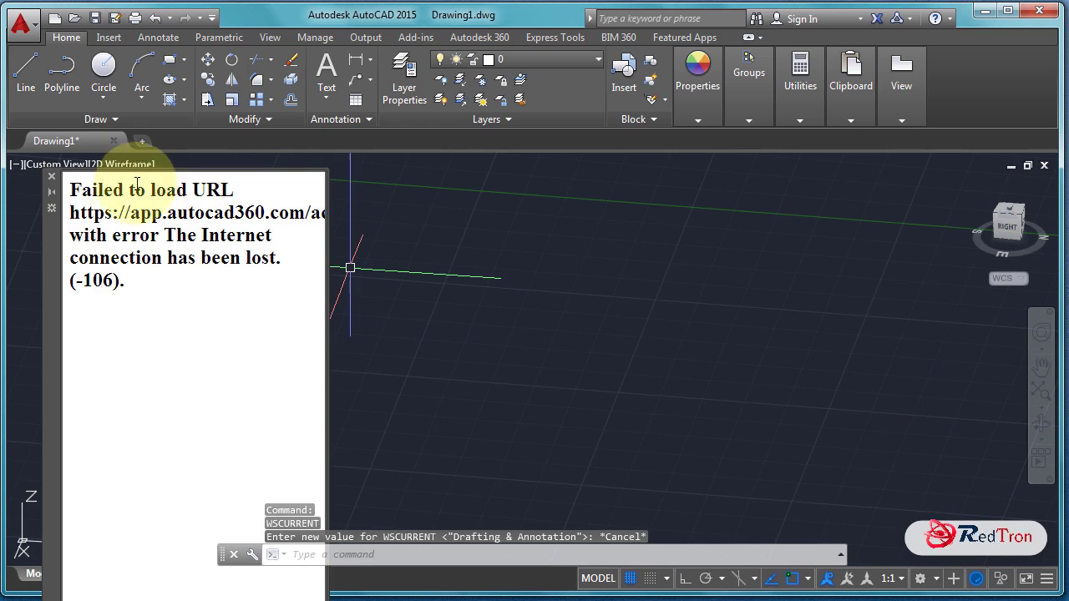
click(49, 180)
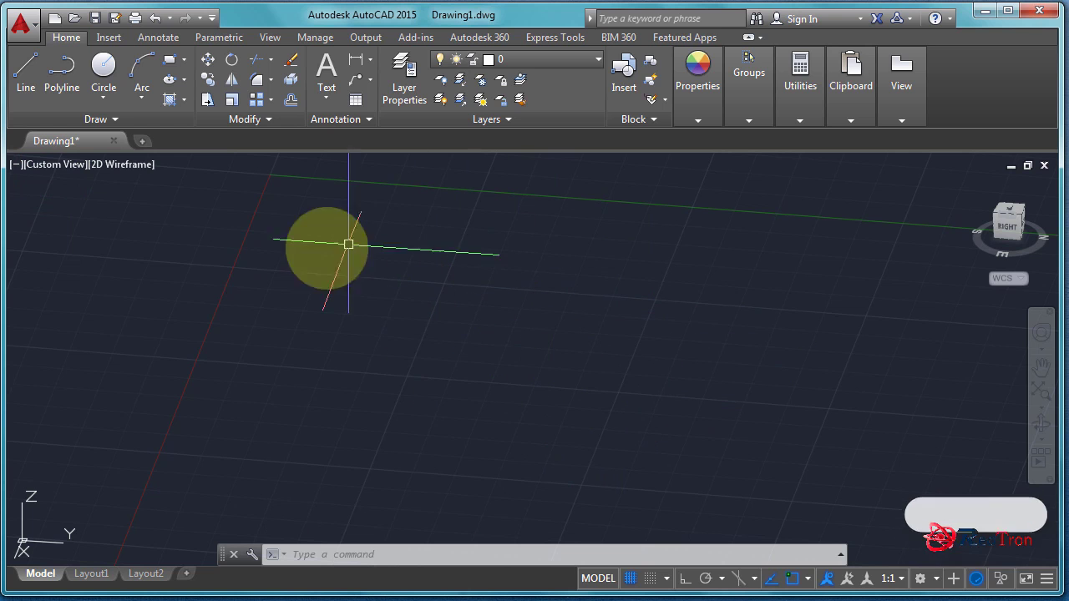
Orbit the empty drawing and restore the preset Top view.
shift+middle_drag(537, 337, 601, 339)
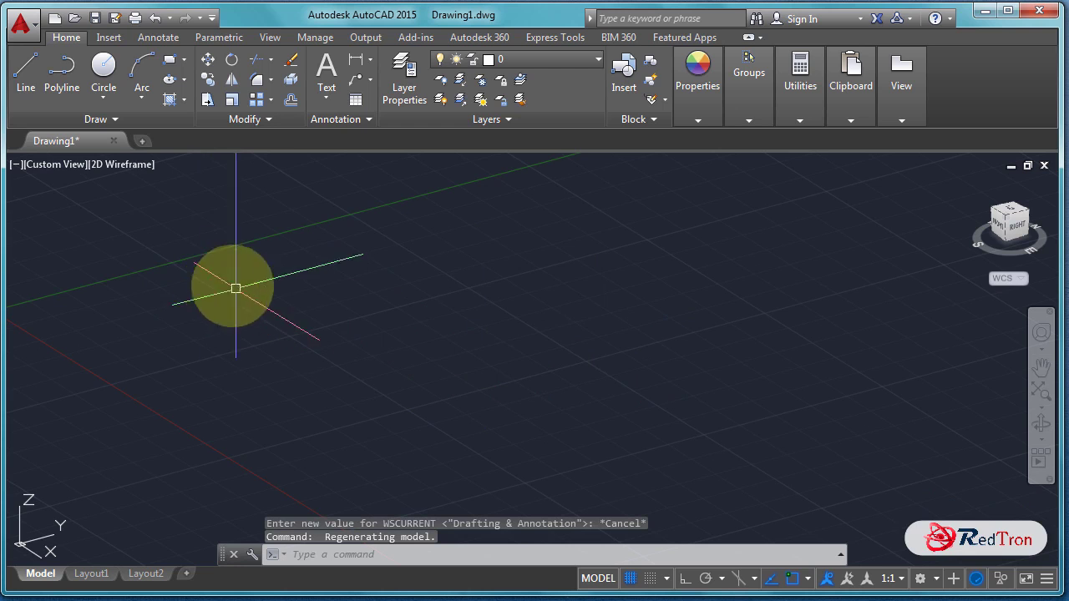
click(58, 164)
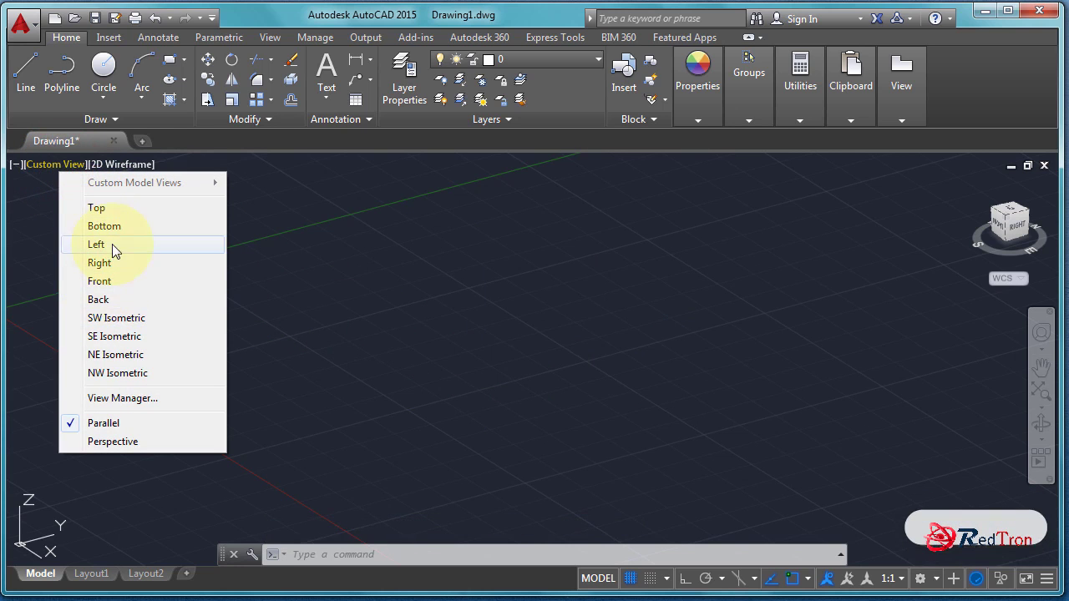
click(111, 212)
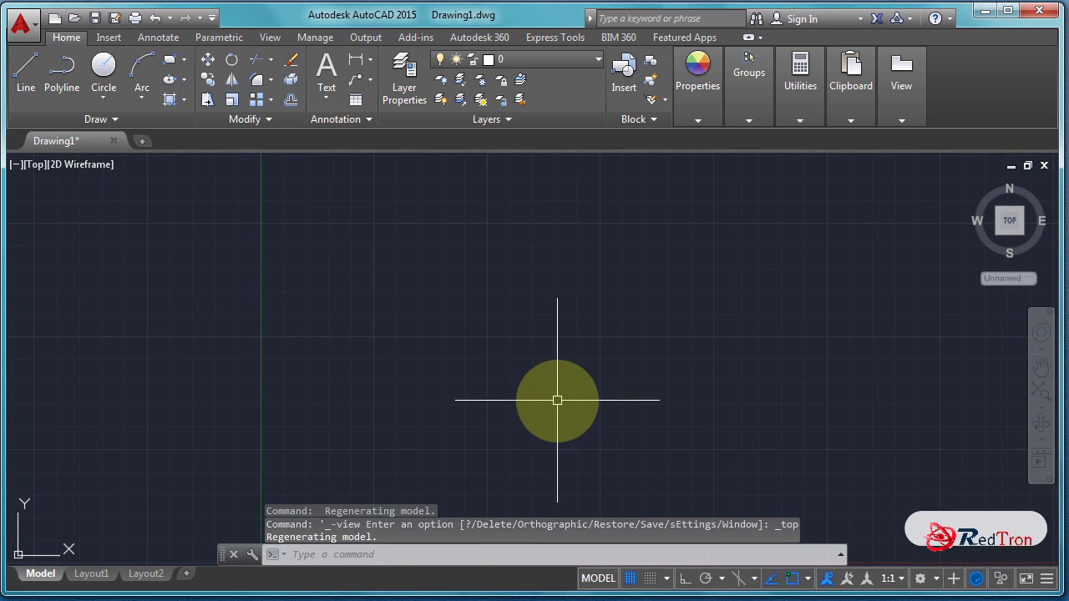
Tilt the view into 3D, return it to Top with the ViewCube, and place the origin near the viewport's lower-left corner.
shift+middle_drag(570, 412, 548, 312)
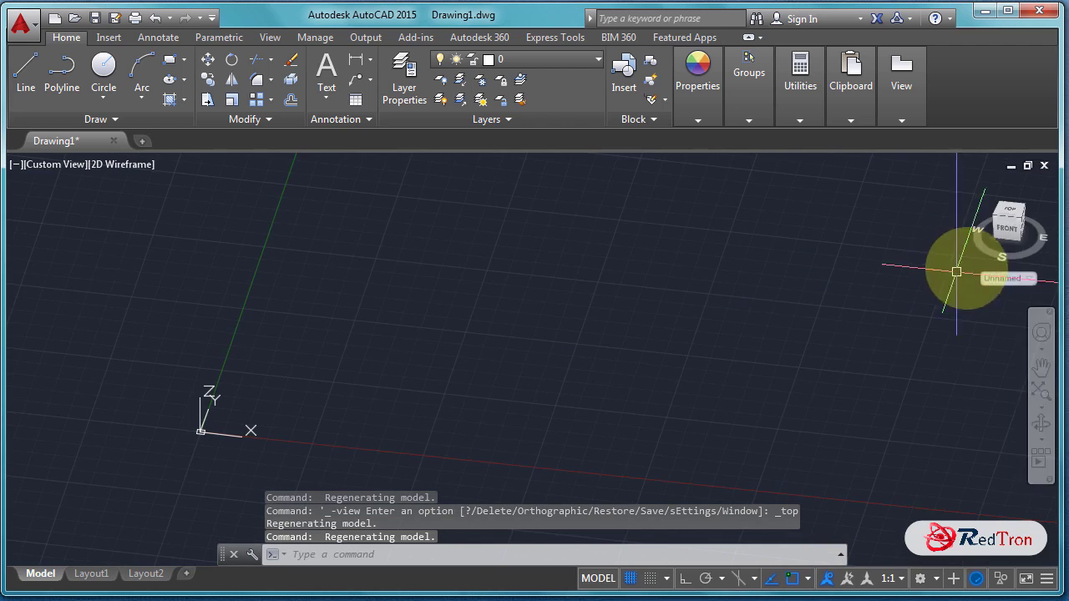
click(1011, 207)
mouse_move(842, 272)
middle_down()
mouse_move(690, 308)
mouse_move(422, 399)
mouse_move(334, 452)
middle_up()
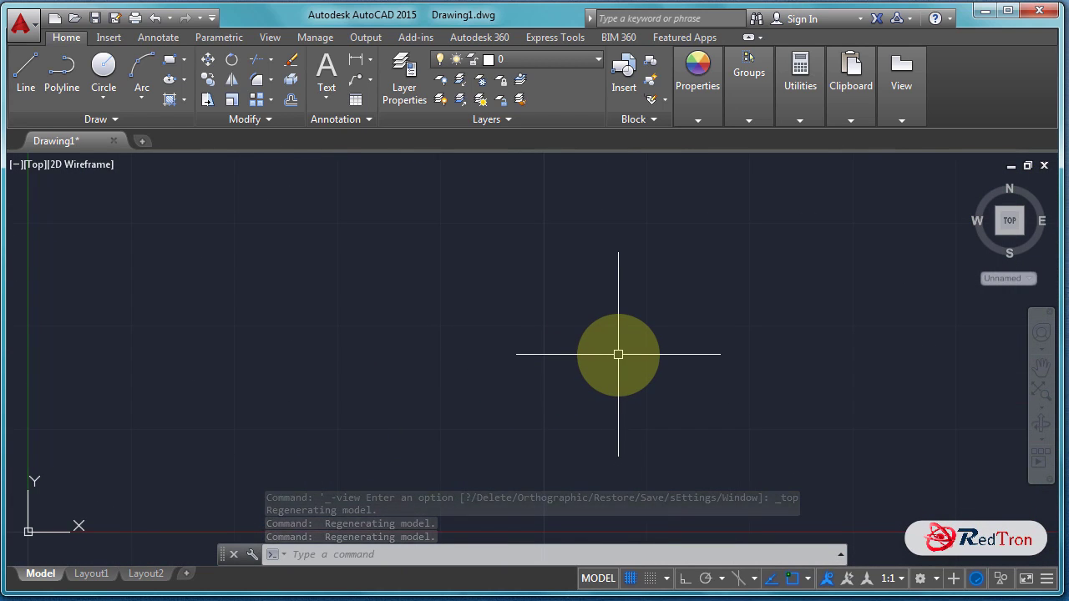
scroll(618, 355, down, 2)
scroll(618, 354, down, 8)
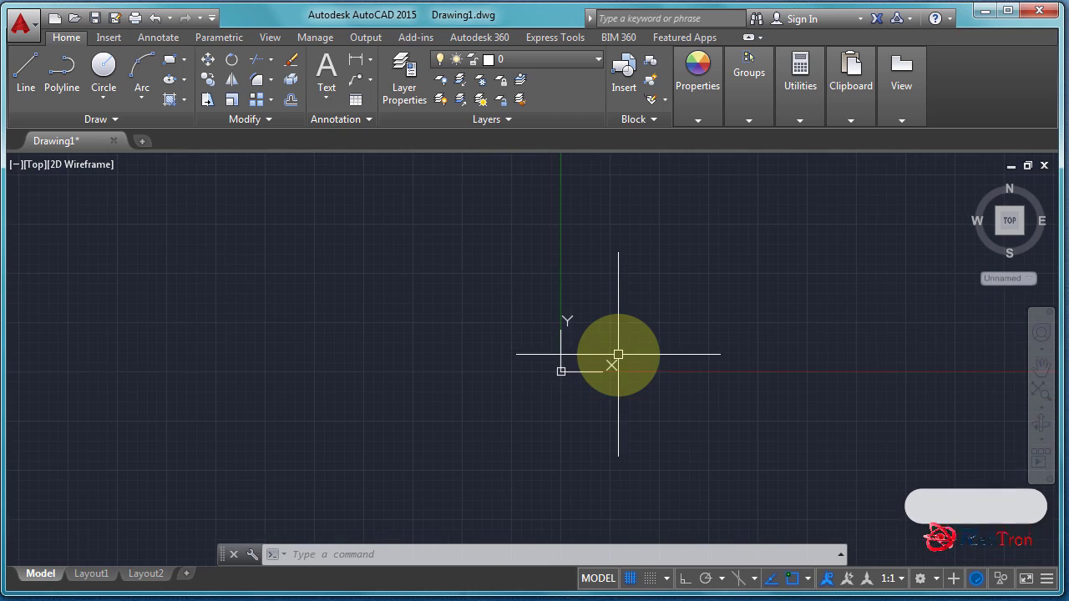
mouse_move(626, 337)
middle_down()
mouse_move(191, 423)
mouse_move(89, 516)
middle_up()
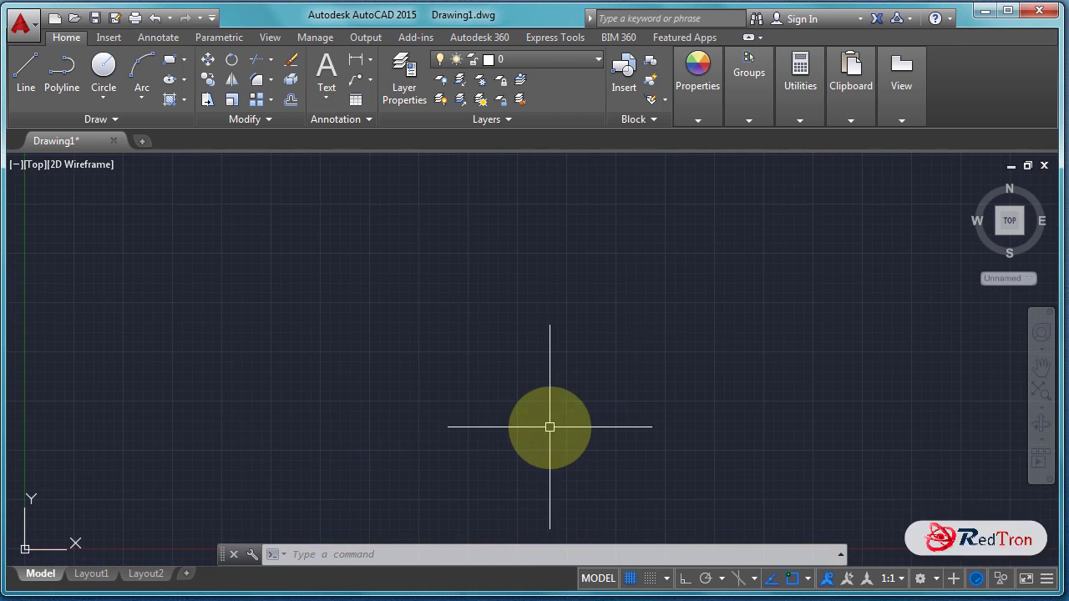